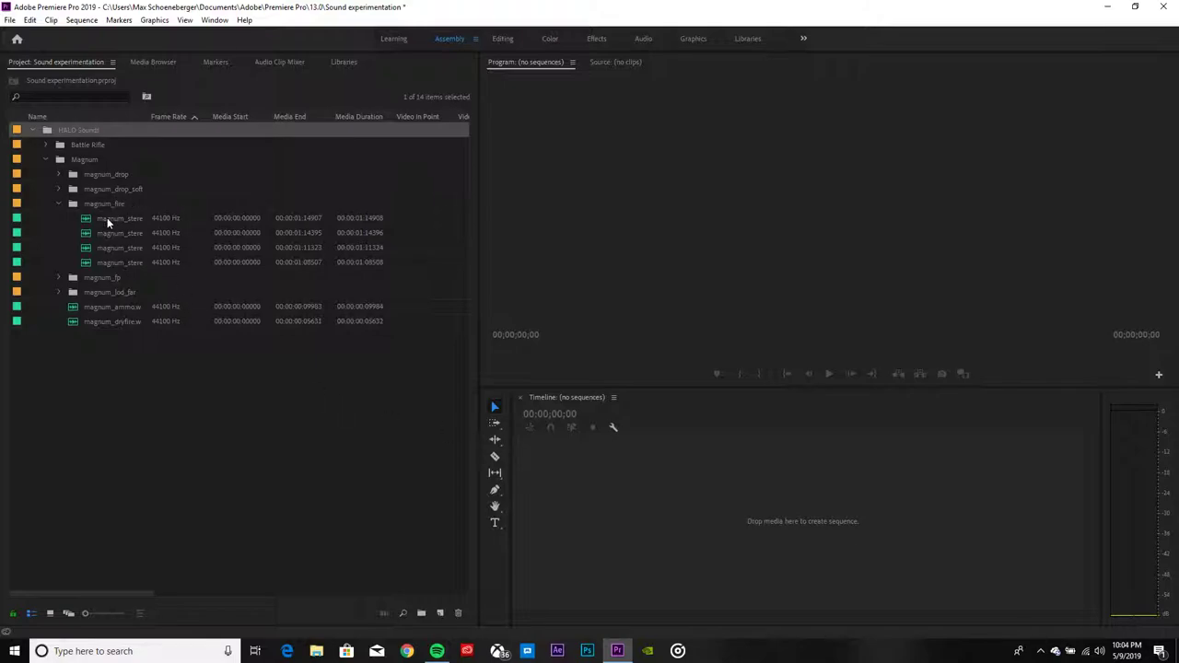
Build the magnum_stereo1 sequence from the first magnum fire clip, play it, and rewind to 0
{"action": "left_click_drag", "start_coordinate": [107, 218], "coordinate": [583, 502]}
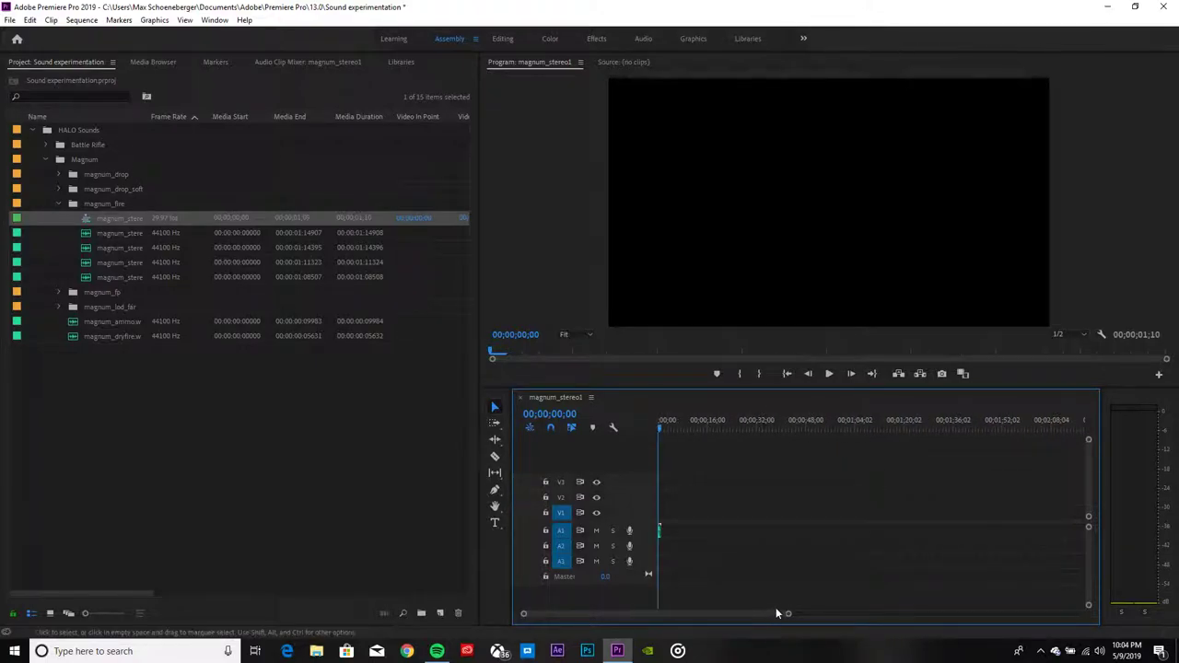
{"action": "left_click_drag", "start_coordinate": [783, 613], "coordinate": [677, 611]}
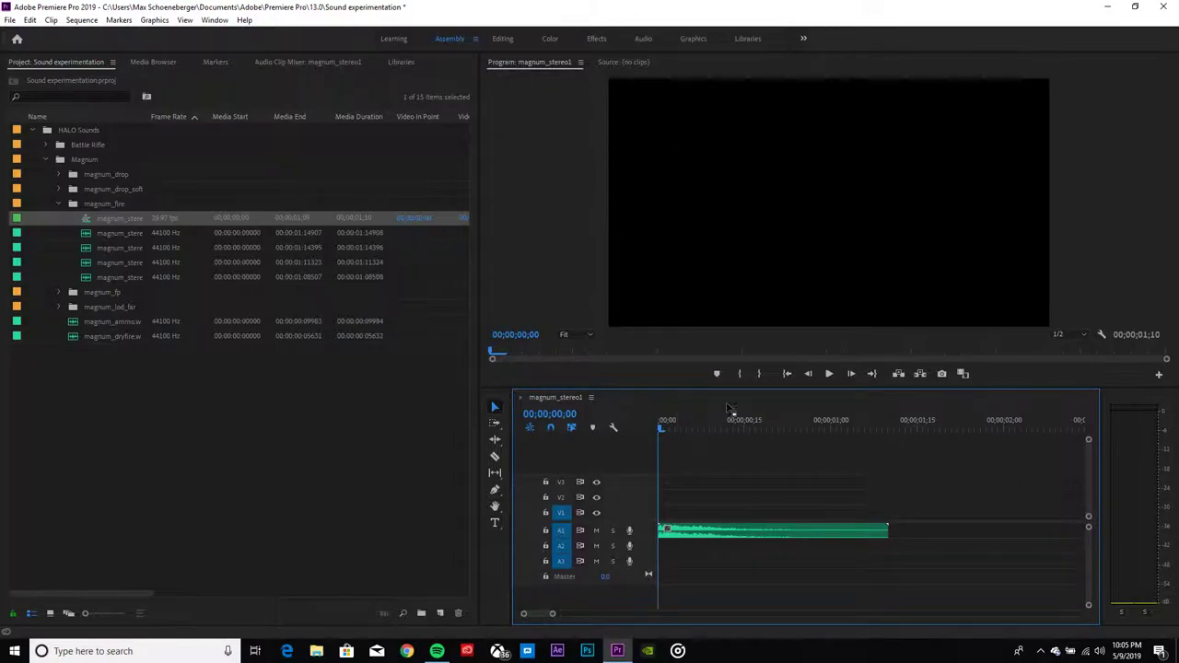
{"action": "left_click", "coordinate": [829, 374]}
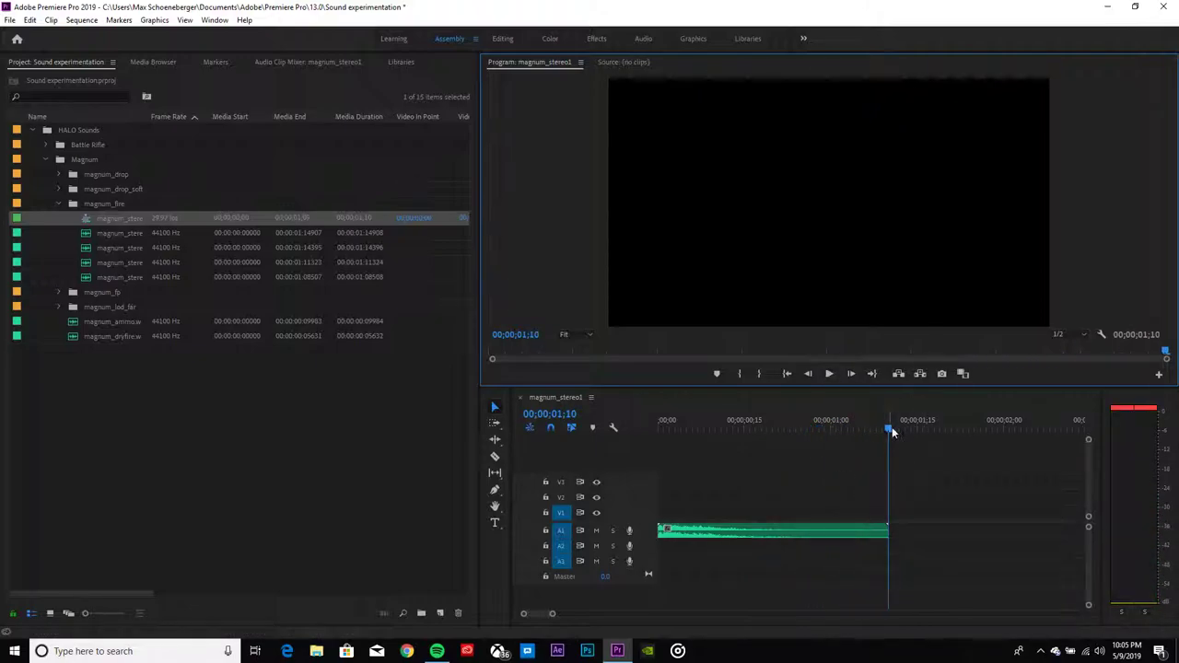
{"action": "left_click_drag", "start_coordinate": [889, 431], "coordinate": [600, 462]}
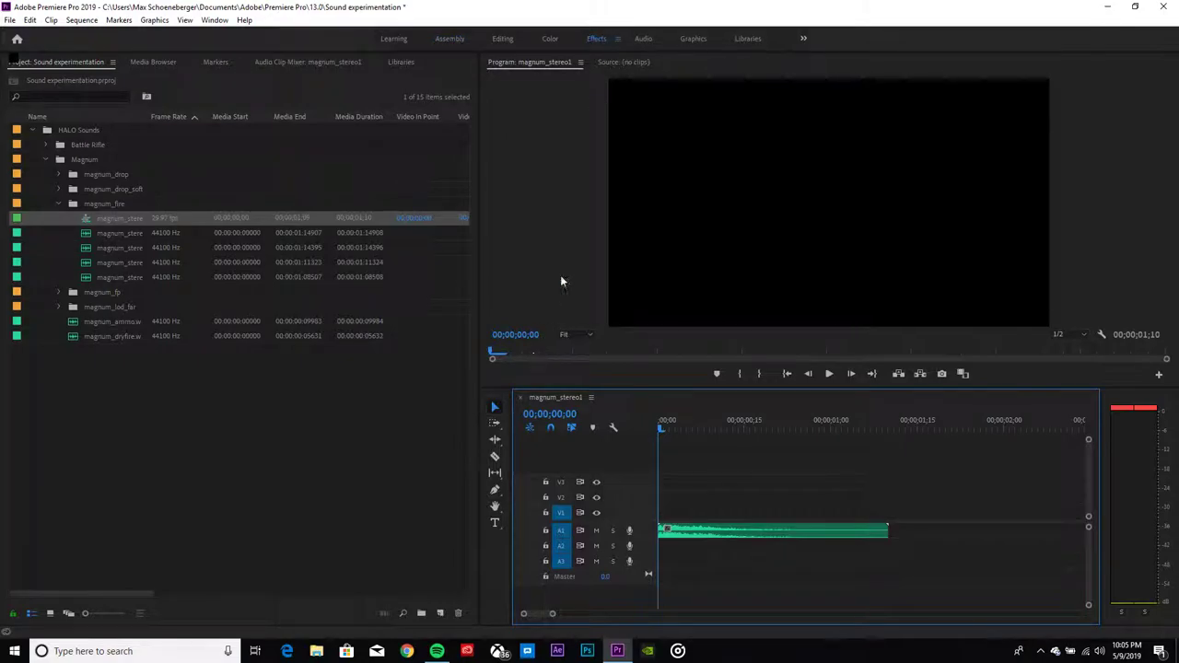
In the Effects workspace, search 'rever' and apply Studio Reverb to the A1 clip
{"action": "left_click", "coordinate": [596, 40]}
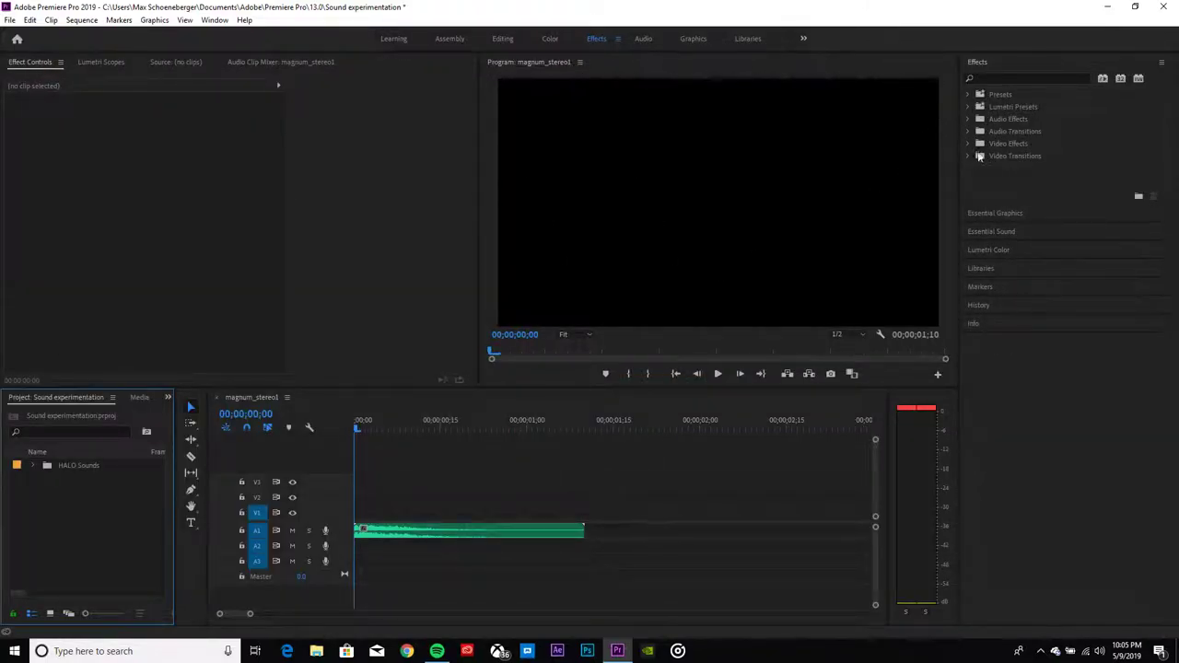
{"action": "left_click", "coordinate": [993, 80]}
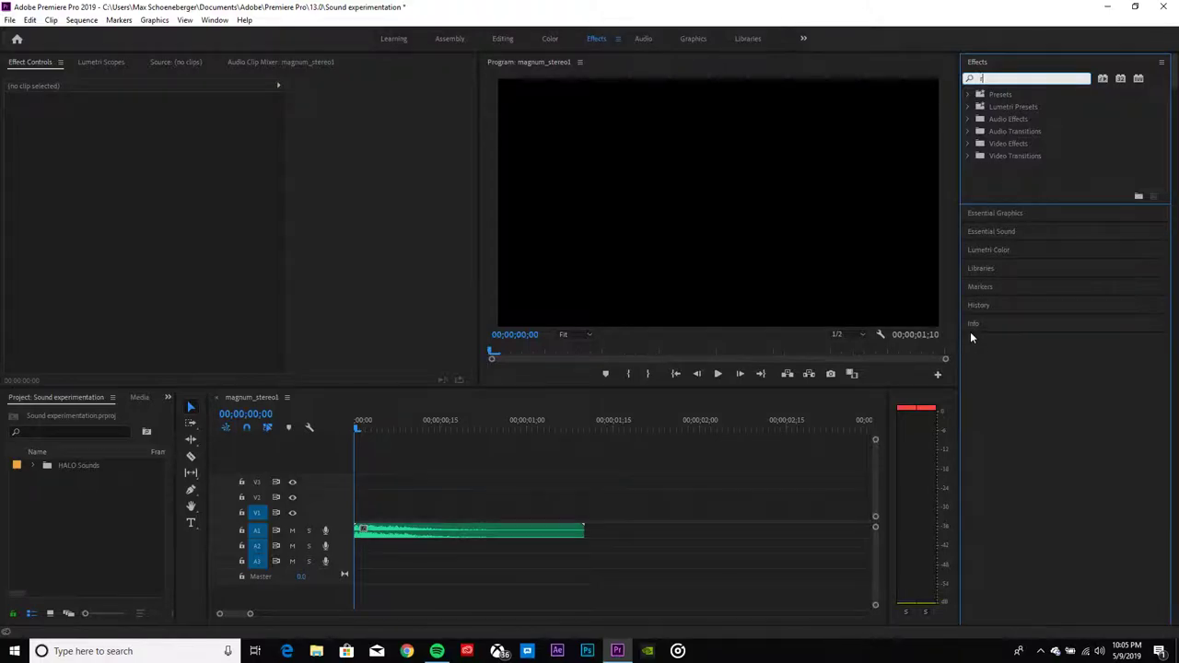
{"action": "type", "text": "reverb"}
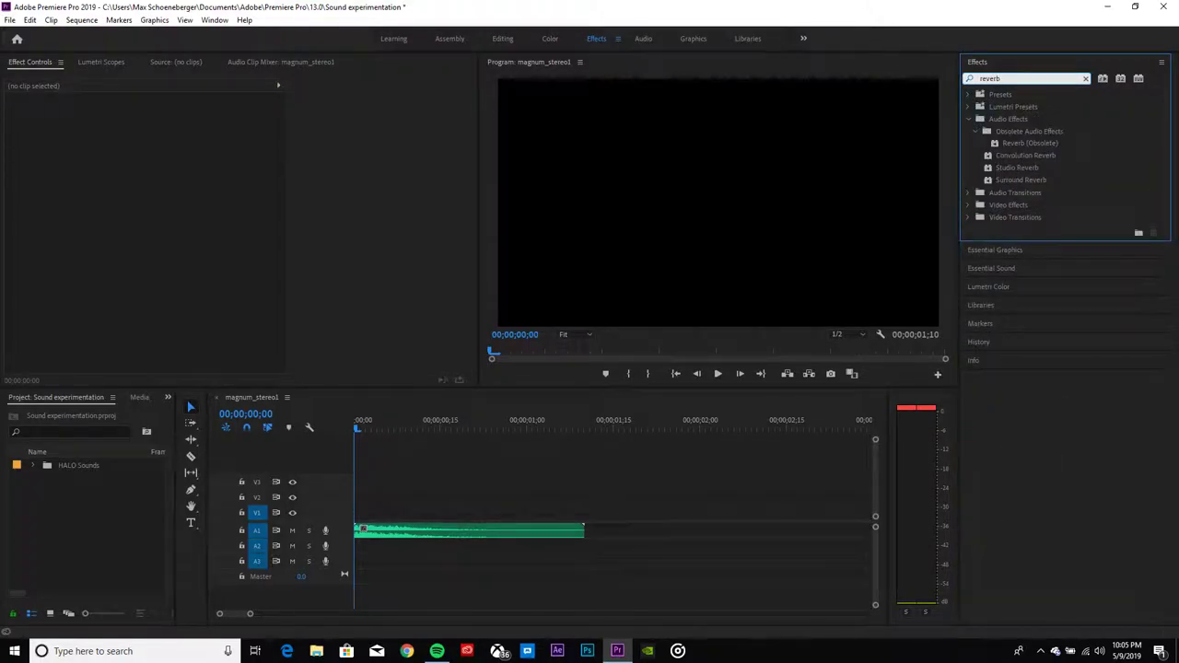
{"action": "left_click_drag", "start_coordinate": [1002, 168], "coordinate": [401, 531]}
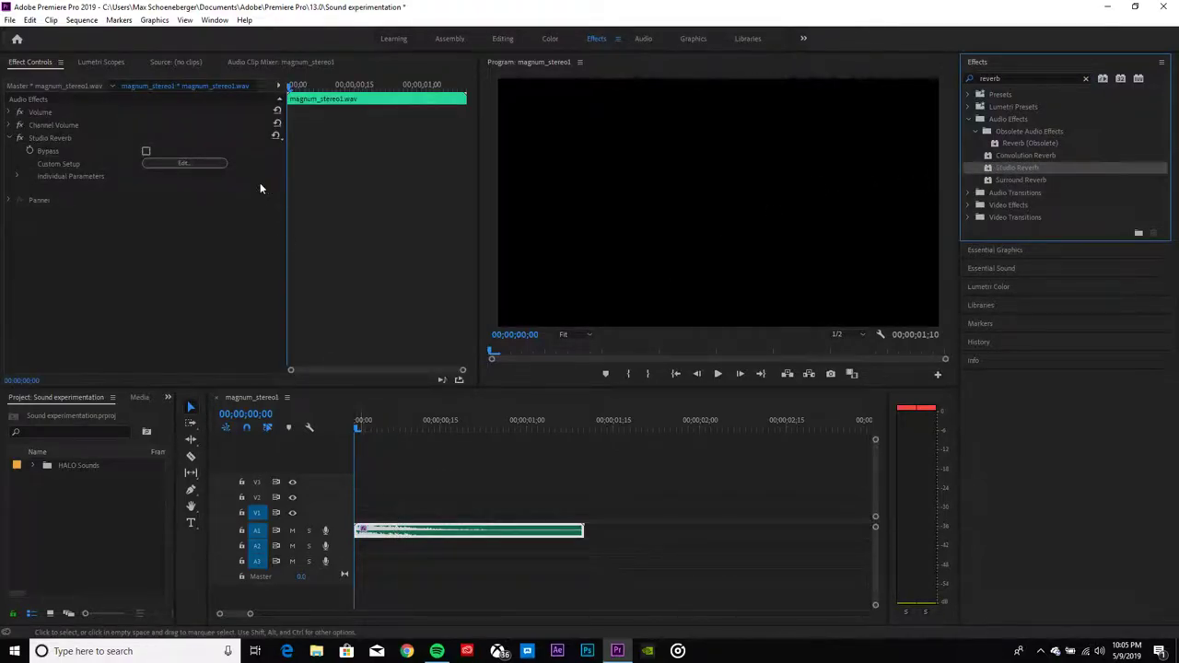
Enlarge the Studio Reverb room size and lower the Dry level to 39.5%
{"action": "left_click", "coordinate": [163, 165]}
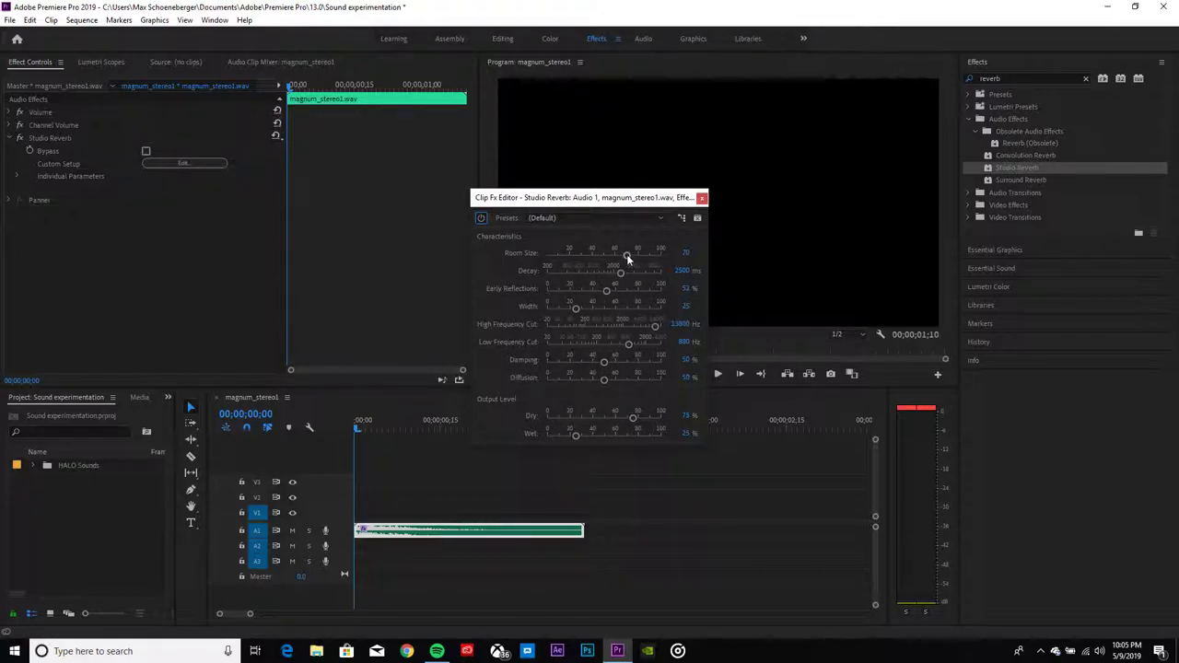
{"action": "left_click_drag", "start_coordinate": [626, 255], "coordinate": [640, 263]}
{"action": "mouse_move", "coordinate": [634, 418]}
{"action": "left_mouse_down"}
{"action": "mouse_move", "coordinate": [594, 418]}
{"action": "mouse_move", "coordinate": [595, 435]}
{"action": "mouse_move", "coordinate": [626, 438]}
{"action": "left_mouse_up"}
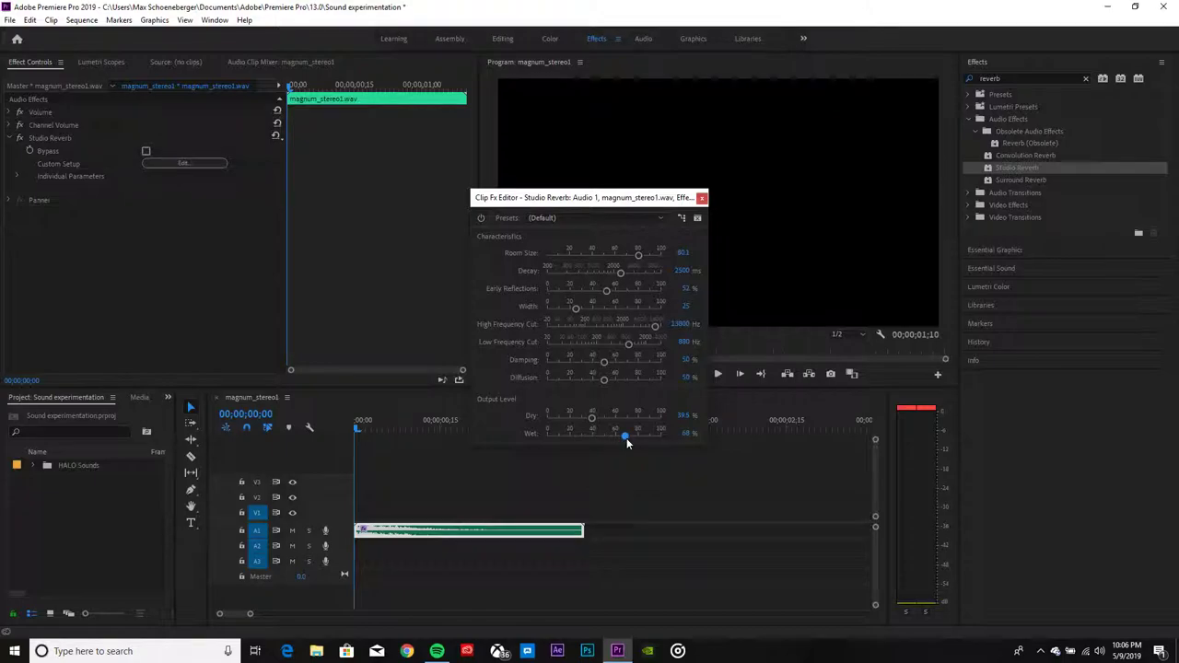
{"action": "left_click", "coordinate": [702, 198]}
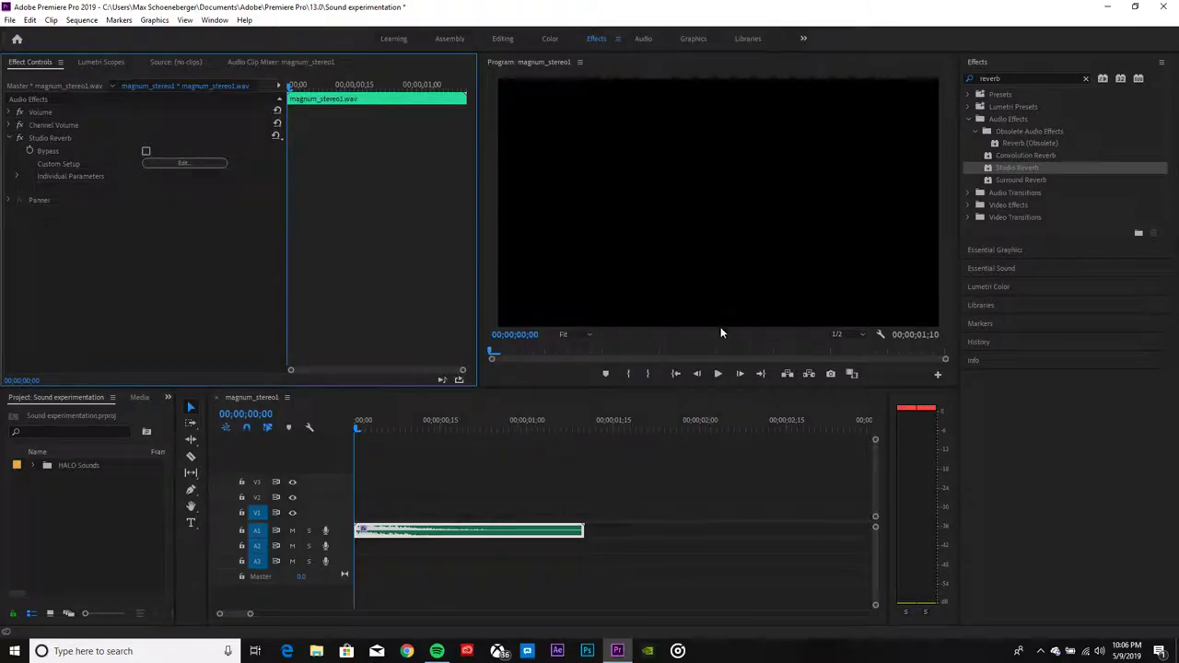
Play the reverberated clip three times, then expand and collapse the HALO Sounds folder
{"action": "left_click", "coordinate": [720, 374]}
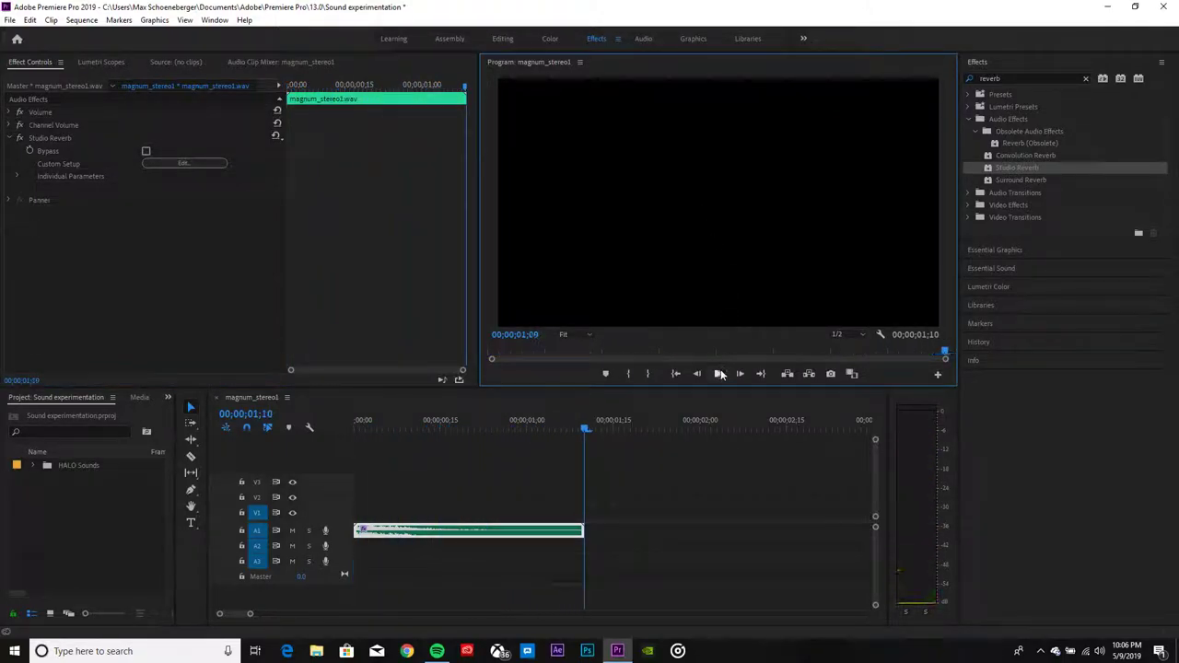
{"action": "left_click", "coordinate": [720, 374]}
{"action": "left_click", "coordinate": [719, 374]}
{"action": "left_click", "coordinate": [29, 465]}
{"action": "left_click", "coordinate": [35, 466]}
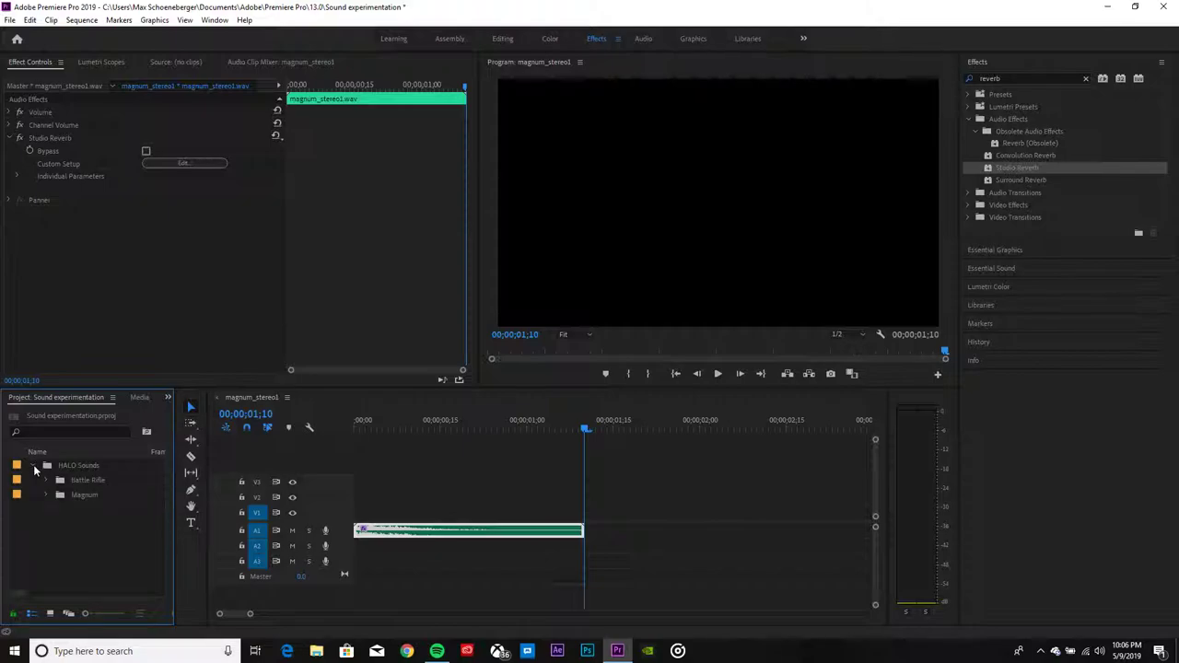
{"action": "left_click", "coordinate": [33, 467]}
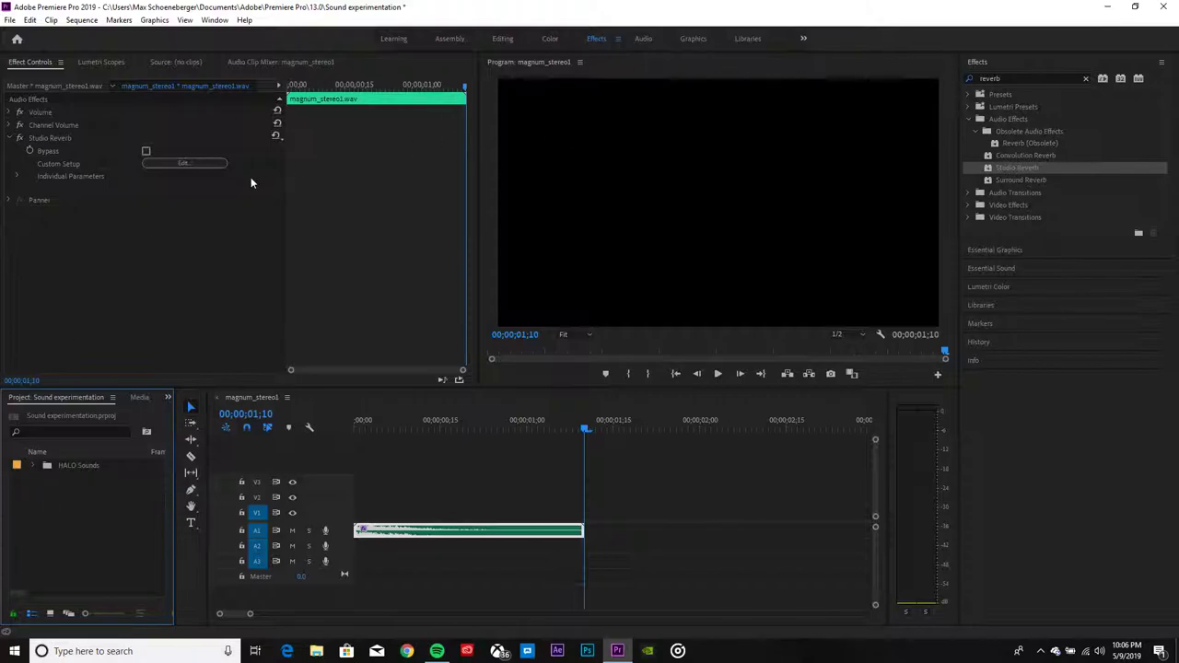
Return to the Assembly workspace and expand HALO Sounds > Magnum > magnum_fire in the Project panel
{"action": "left_click", "coordinate": [449, 38]}
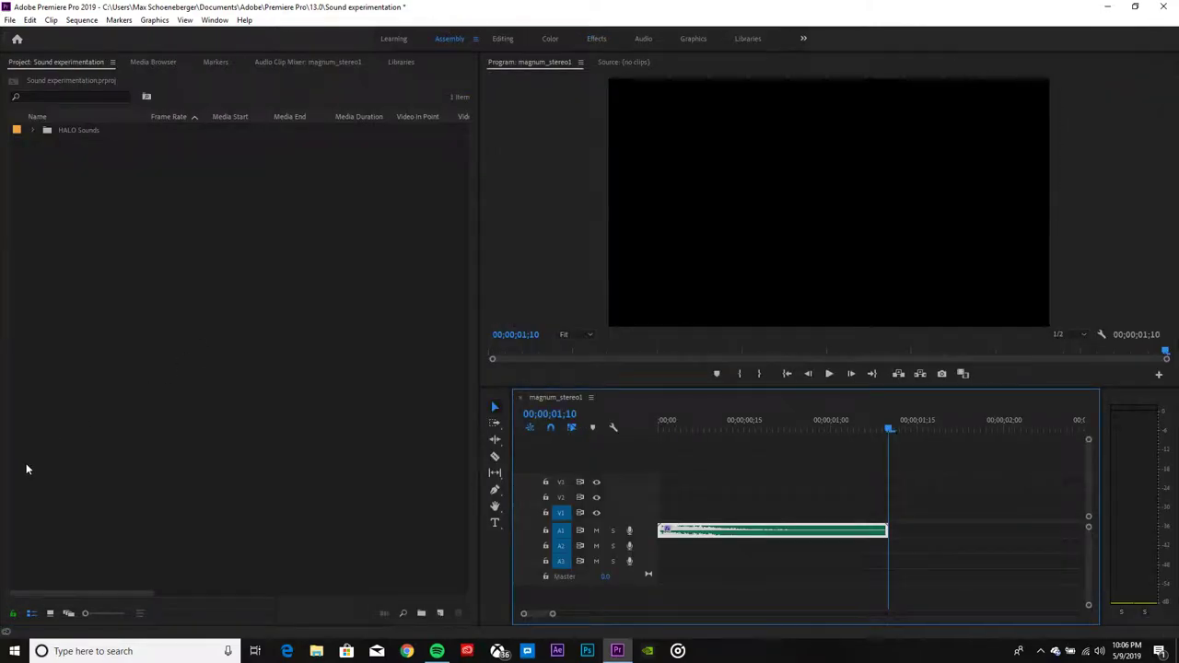
{"action": "left_click", "coordinate": [32, 131]}
{"action": "left_click", "coordinate": [45, 160]}
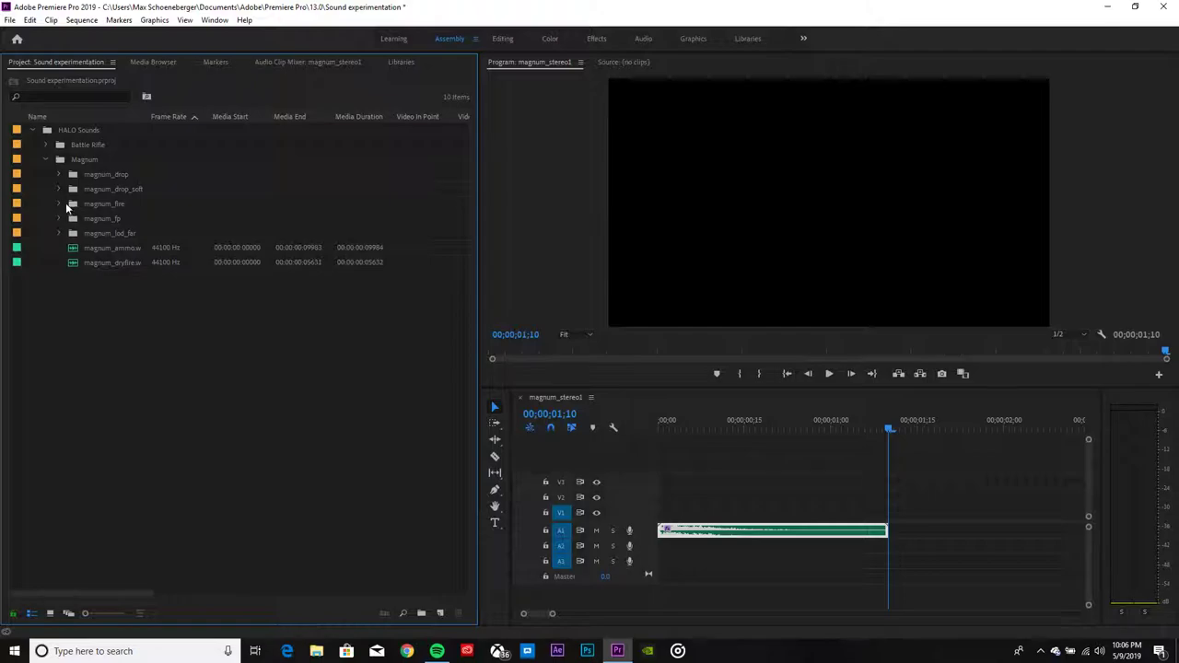
{"action": "left_click", "coordinate": [58, 203]}
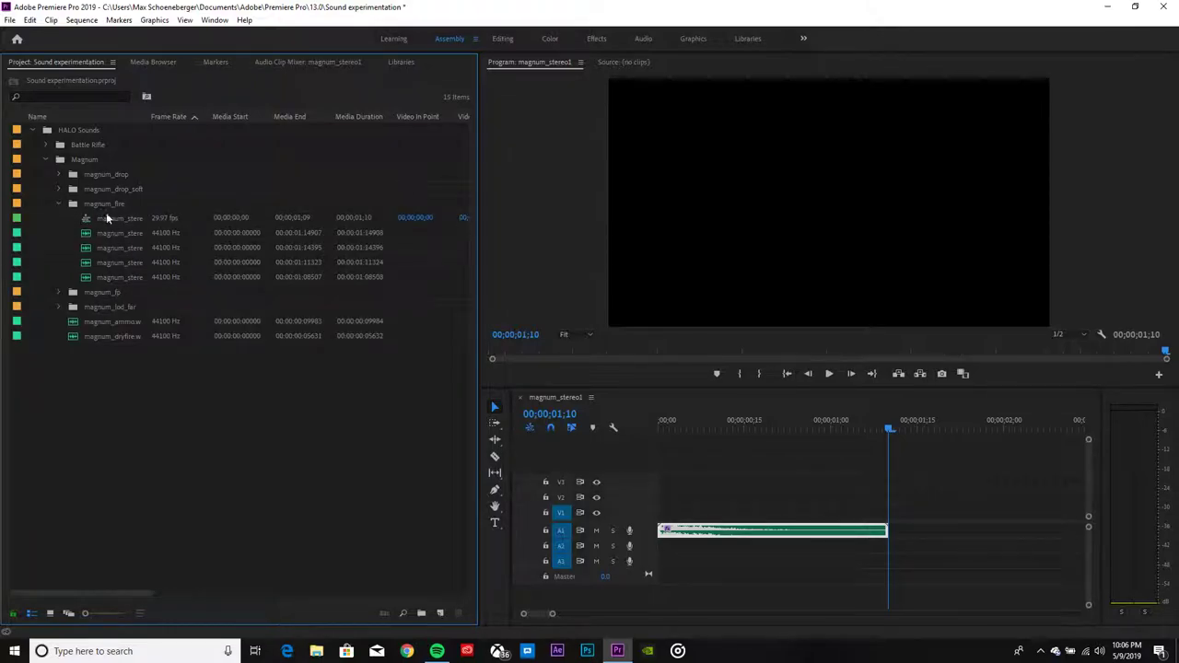
Select magnum_fire items and drag the sequence item onto track A1
{"action": "left_click", "coordinate": [106, 217]}
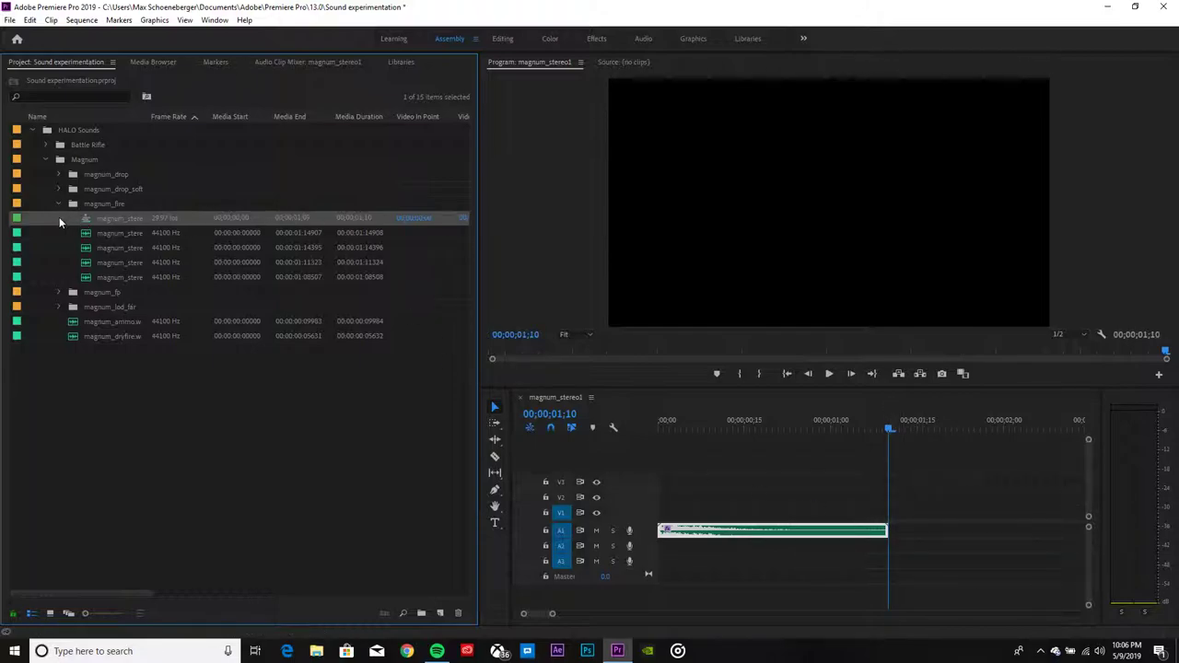
{"action": "left_click_drag", "start_coordinate": [40, 213], "coordinate": [373, 284]}
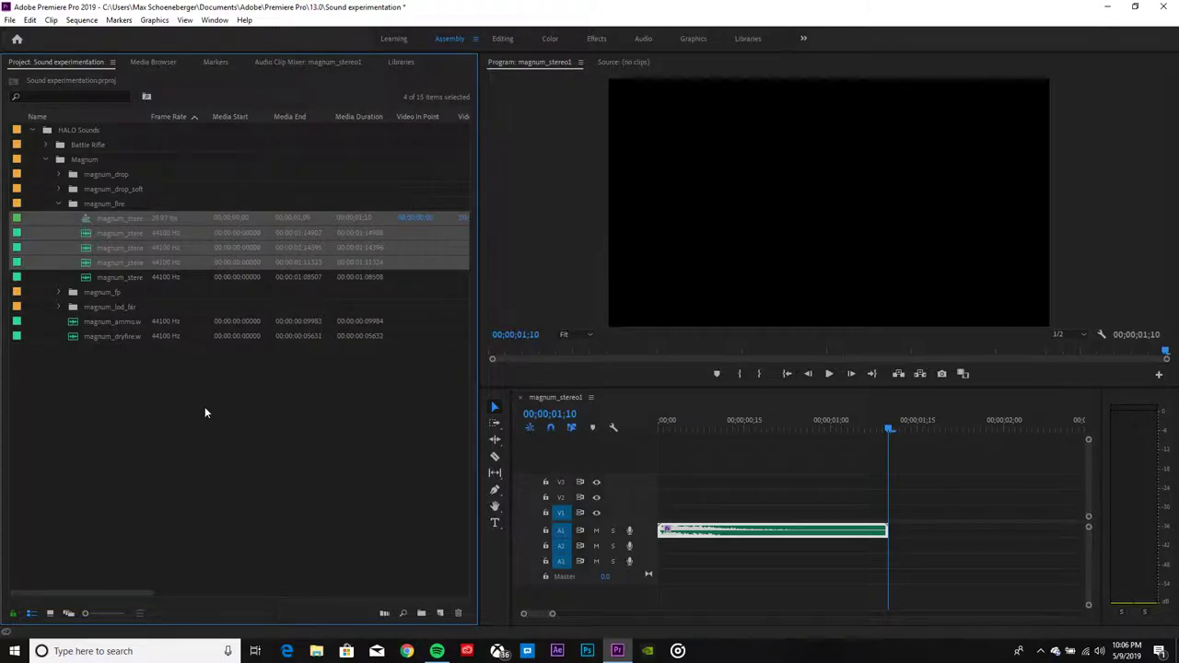
{"action": "left_click", "coordinate": [205, 406]}
{"action": "left_click_drag", "start_coordinate": [113, 217], "coordinate": [916, 532]}
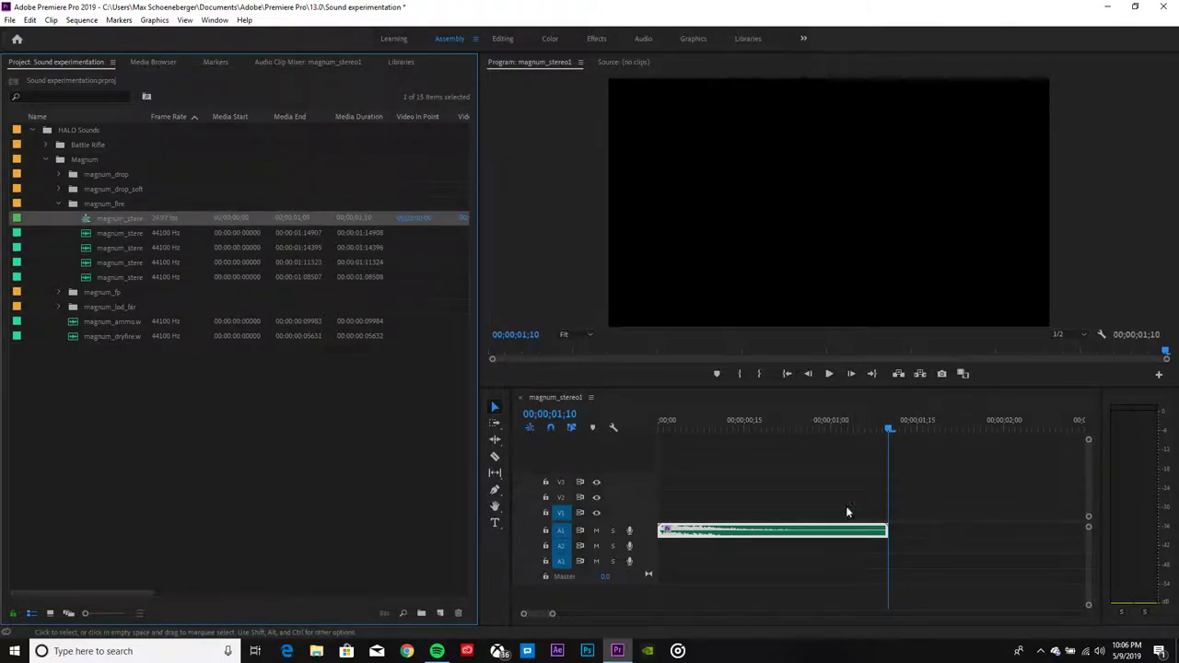
{"action": "left_click", "coordinate": [99, 233]}
{"action": "left_click", "coordinate": [128, 221]}
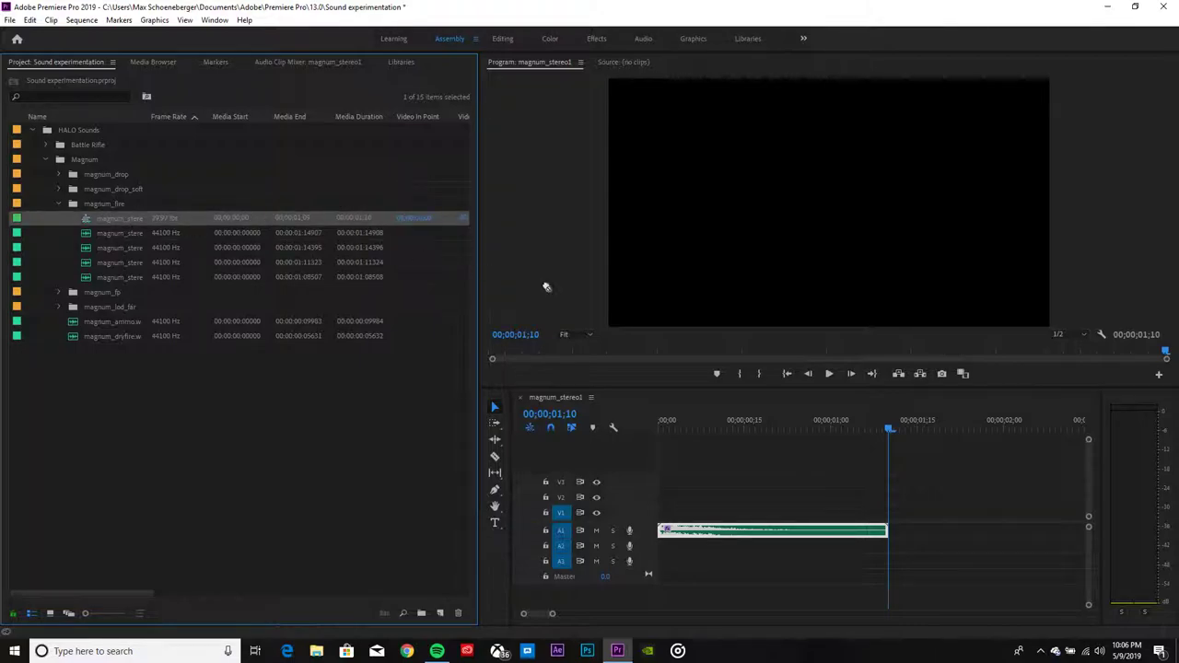
Open and dismiss the A1 clip's context menu several times without choosing an option
{"action": "right_click", "coordinate": [835, 530]}
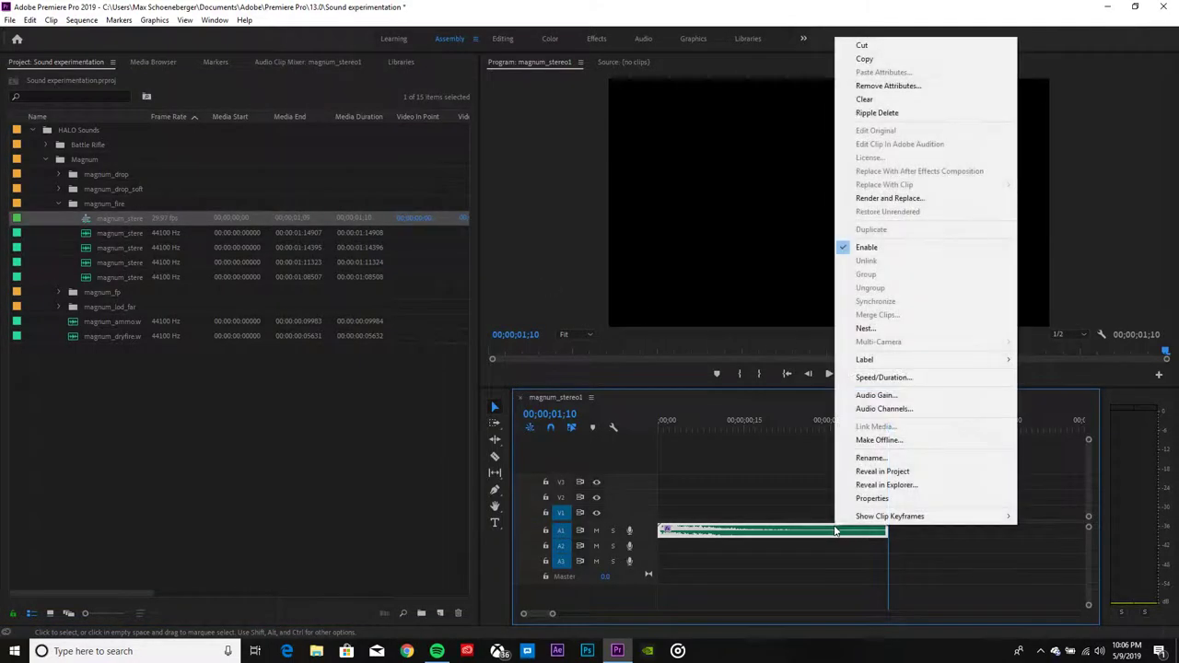
{"action": "left_click", "coordinate": [777, 459]}
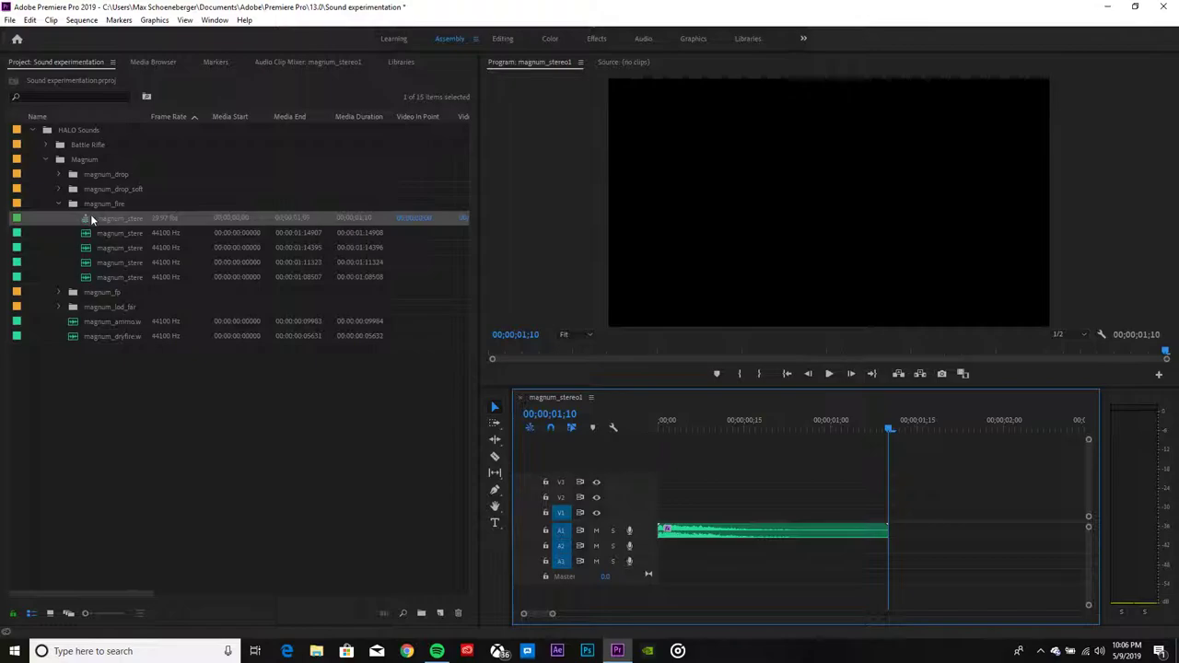
{"action": "left_click", "coordinate": [20, 225]}
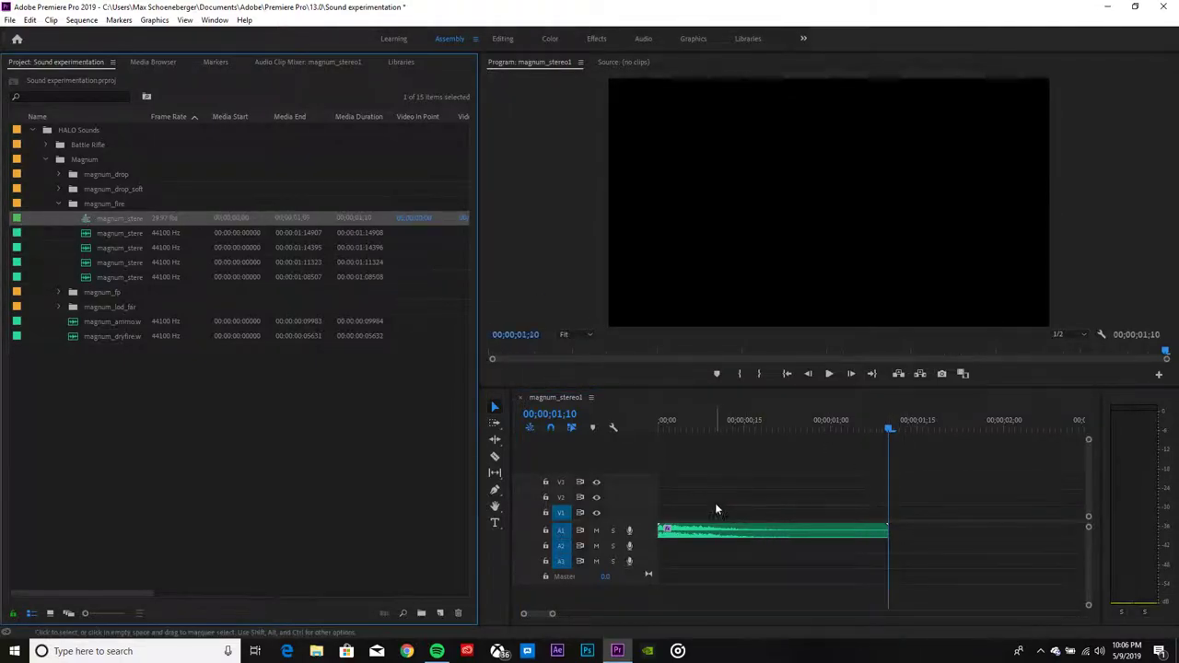
{"action": "right_click", "coordinate": [743, 529]}
{"action": "left_click", "coordinate": [742, 571]}
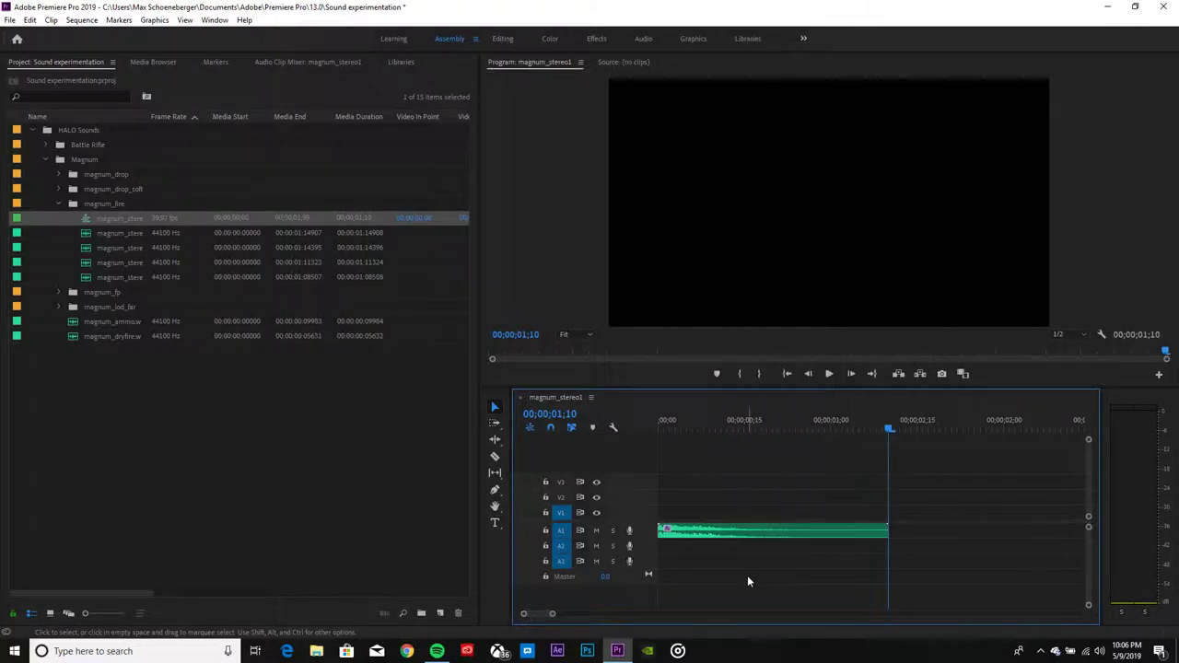
{"action": "right_click", "coordinate": [727, 531]}
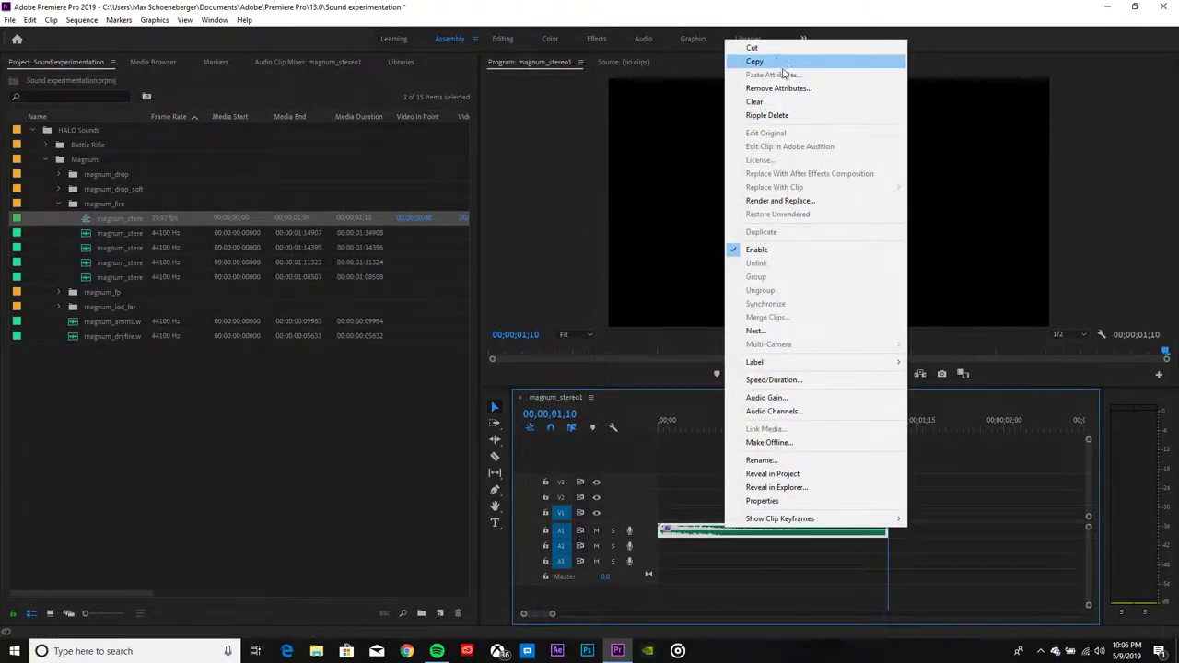
{"action": "left_click", "coordinate": [517, 140]}
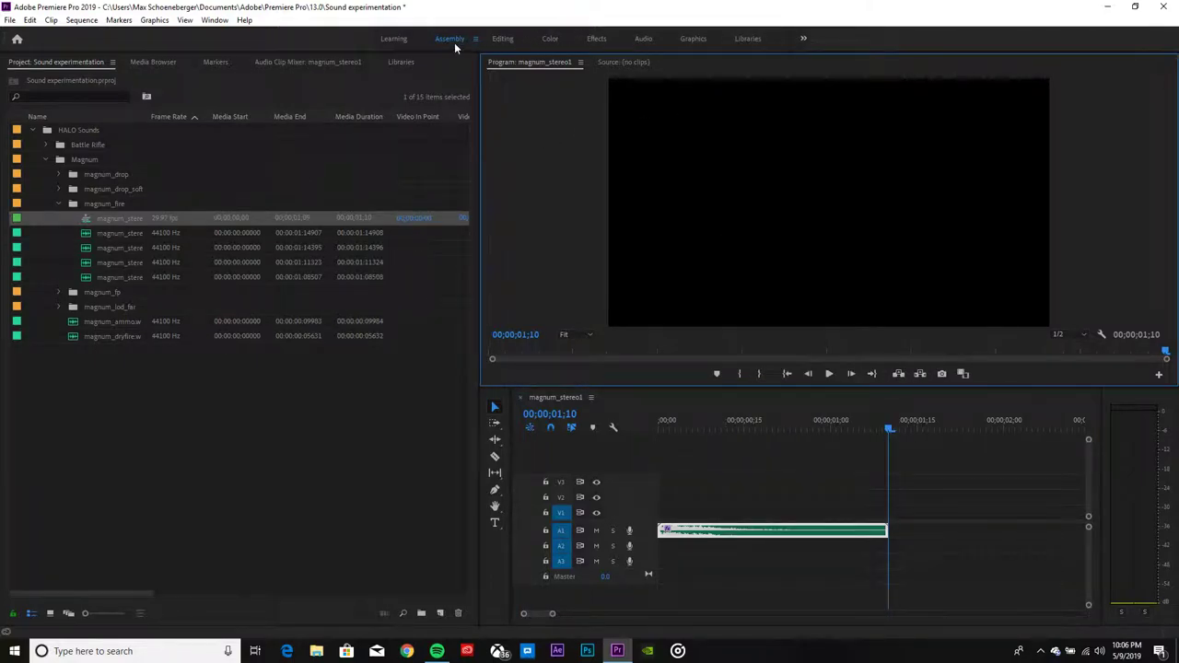
Place the second magnum fire clip after the first on A1 and play both back
{"action": "left_click", "coordinate": [119, 233]}
{"action": "left_click_drag", "start_coordinate": [117, 241], "coordinate": [895, 535]}
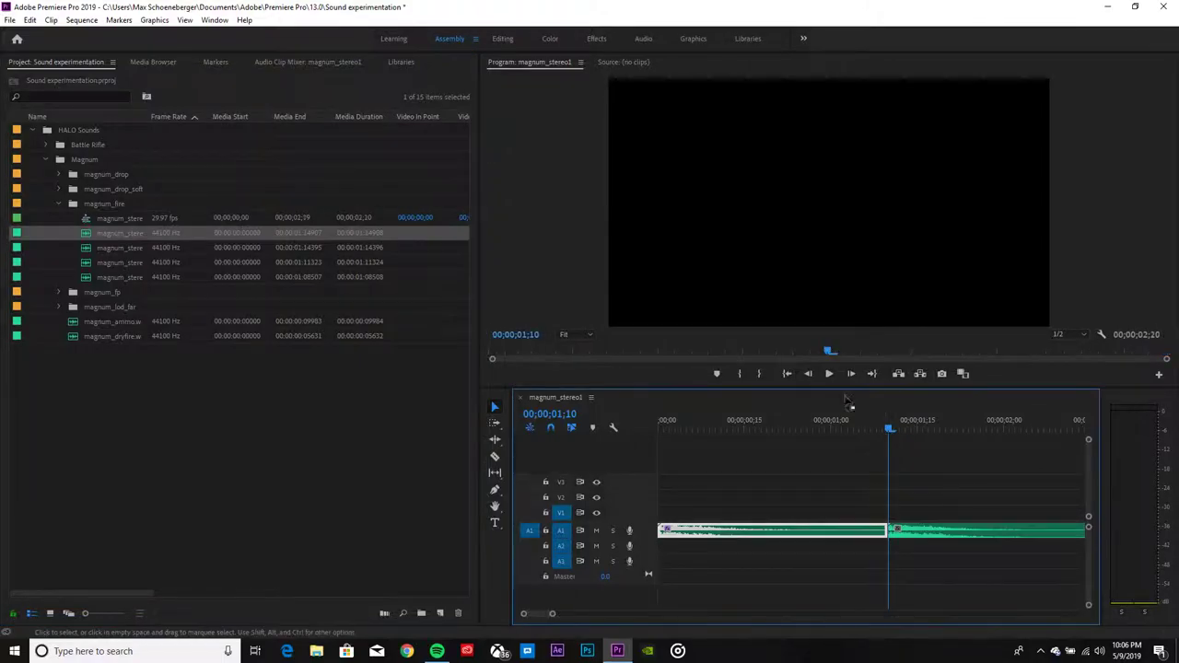
{"action": "left_click", "coordinate": [828, 374]}
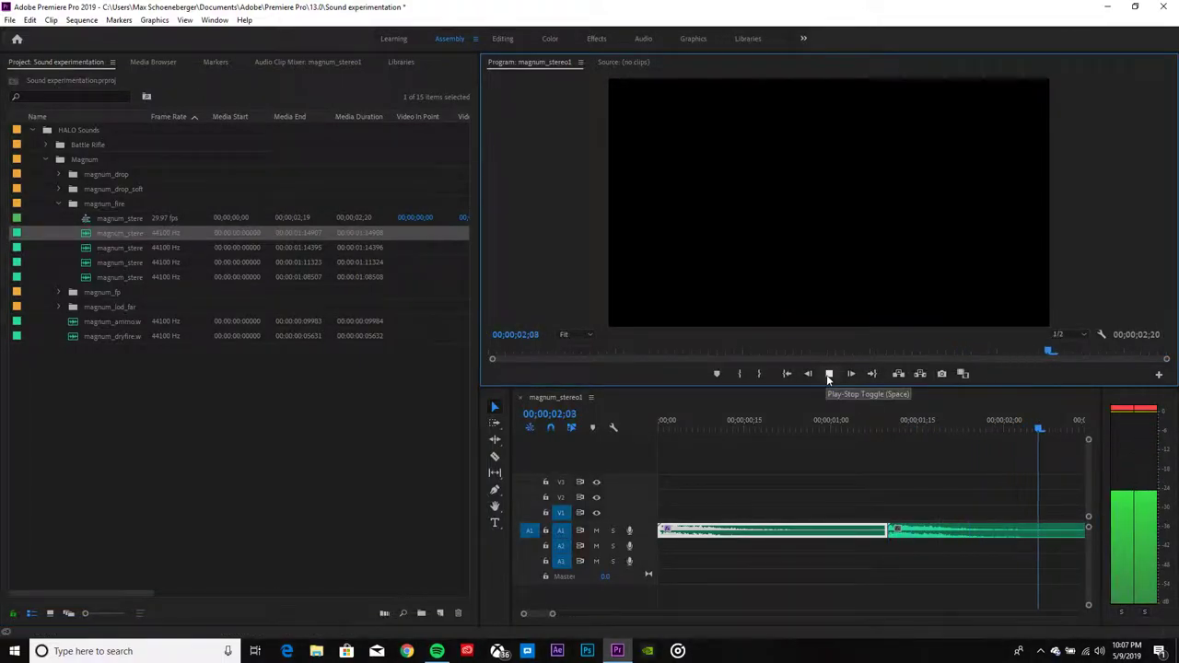
{"action": "left_click", "coordinate": [733, 442]}
{"action": "key", "text": "space"}
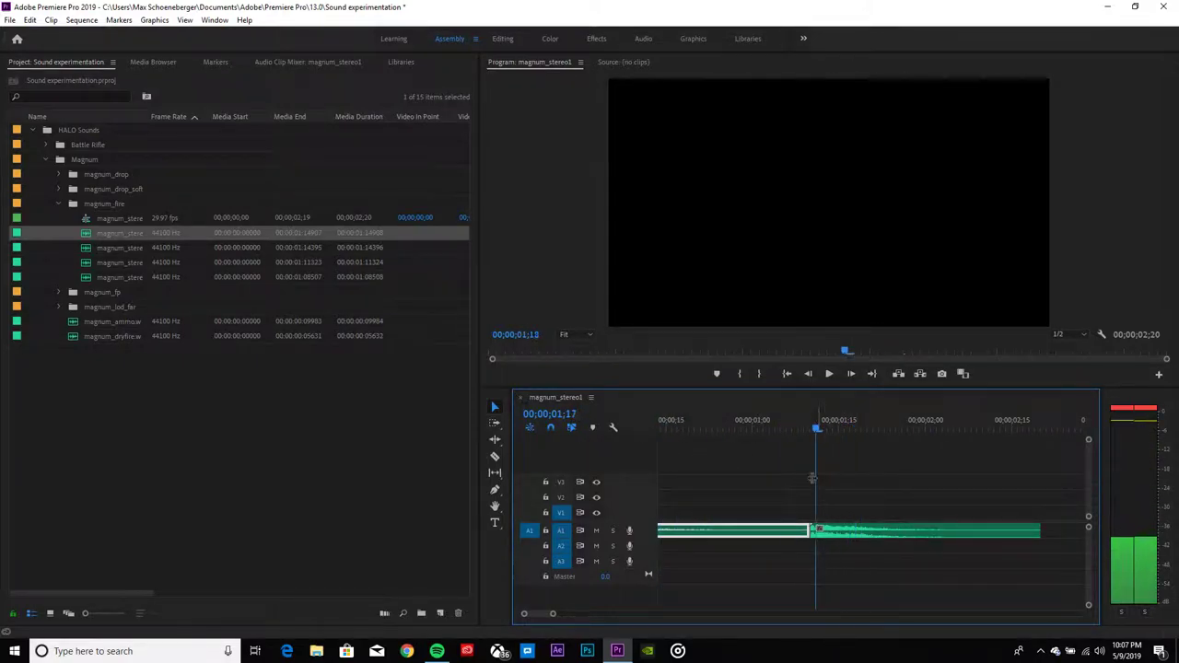
{"action": "key", "text": "space"}
{"action": "key", "text": "Home"}
{"action": "key", "text": "space"}
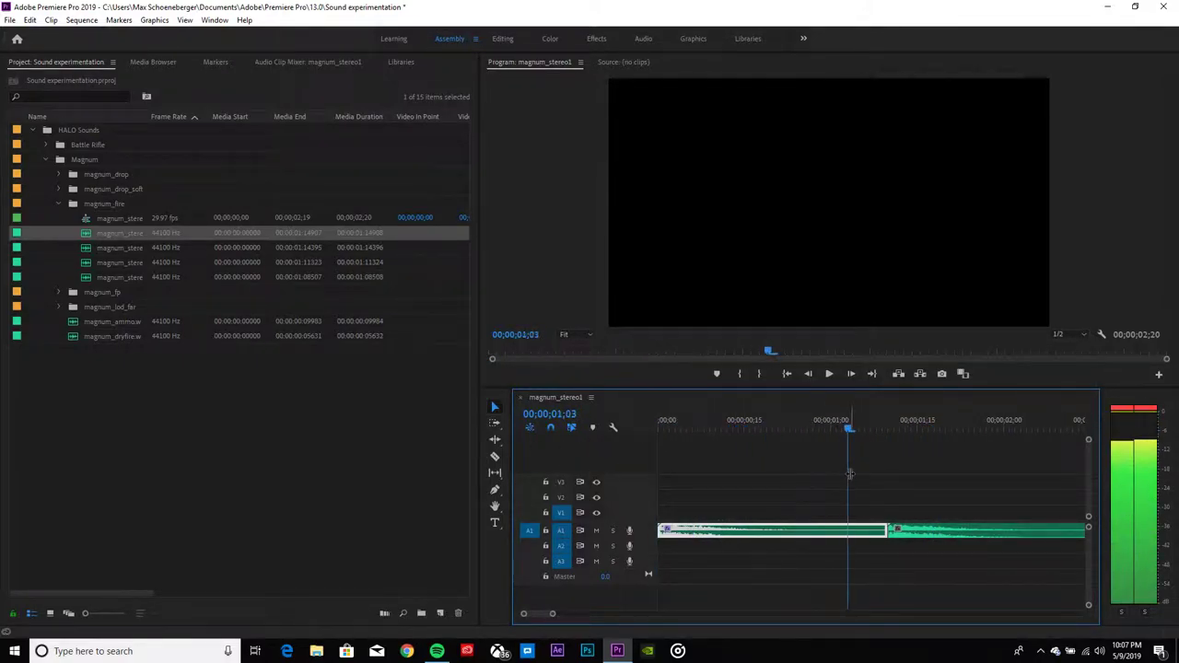
{"action": "key", "text": "space"}
{"action": "key", "text": "Home"}
Drag the second clip later to leave a gap, then replay the sequence from the start
{"action": "left_click", "coordinate": [921, 532]}
{"action": "left_click_drag", "start_coordinate": [921, 532], "coordinate": [972, 531]}
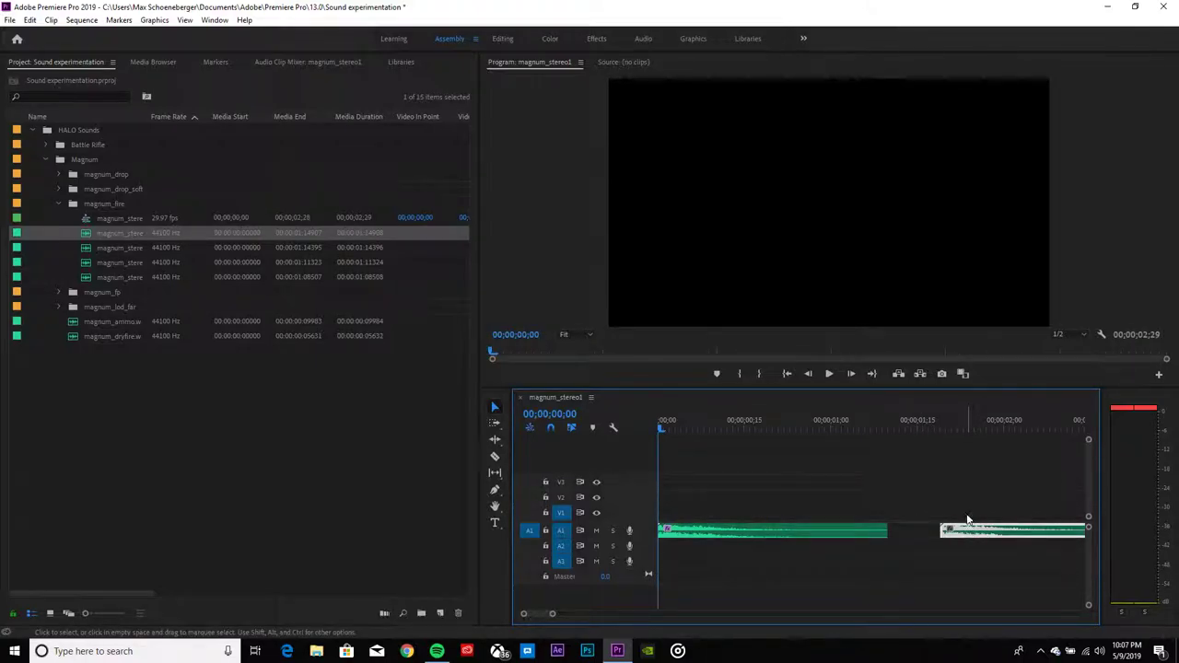
{"action": "left_click", "coordinate": [830, 375]}
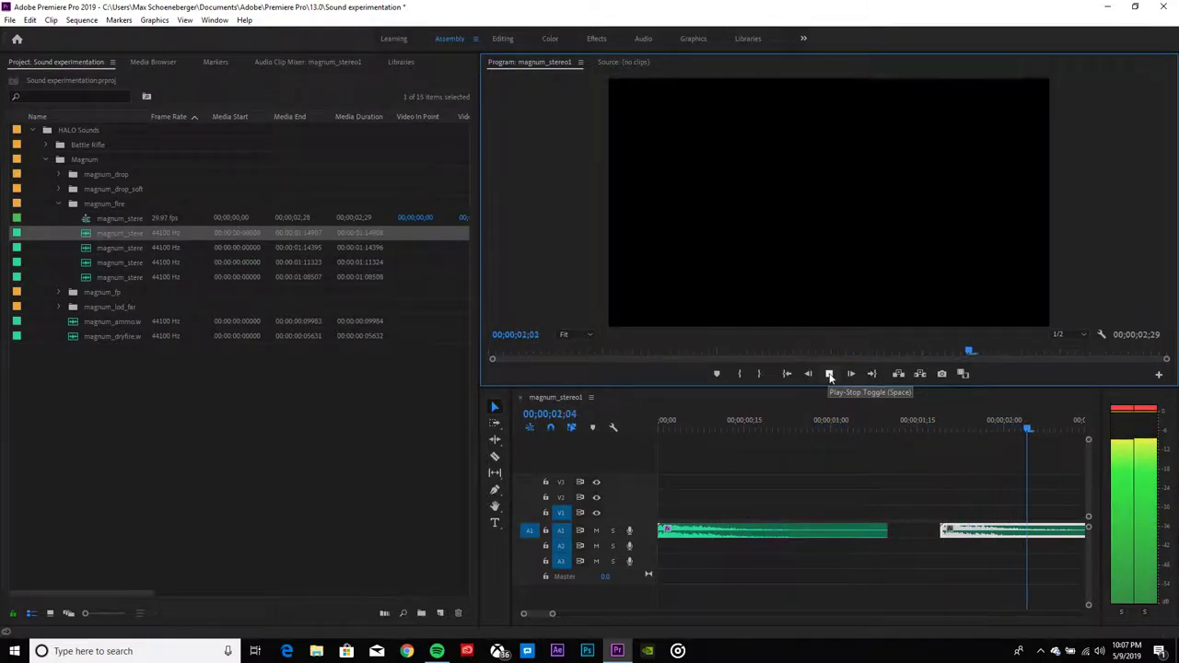
{"action": "left_click", "coordinate": [830, 375]}
{"action": "left_click", "coordinate": [743, 433]}
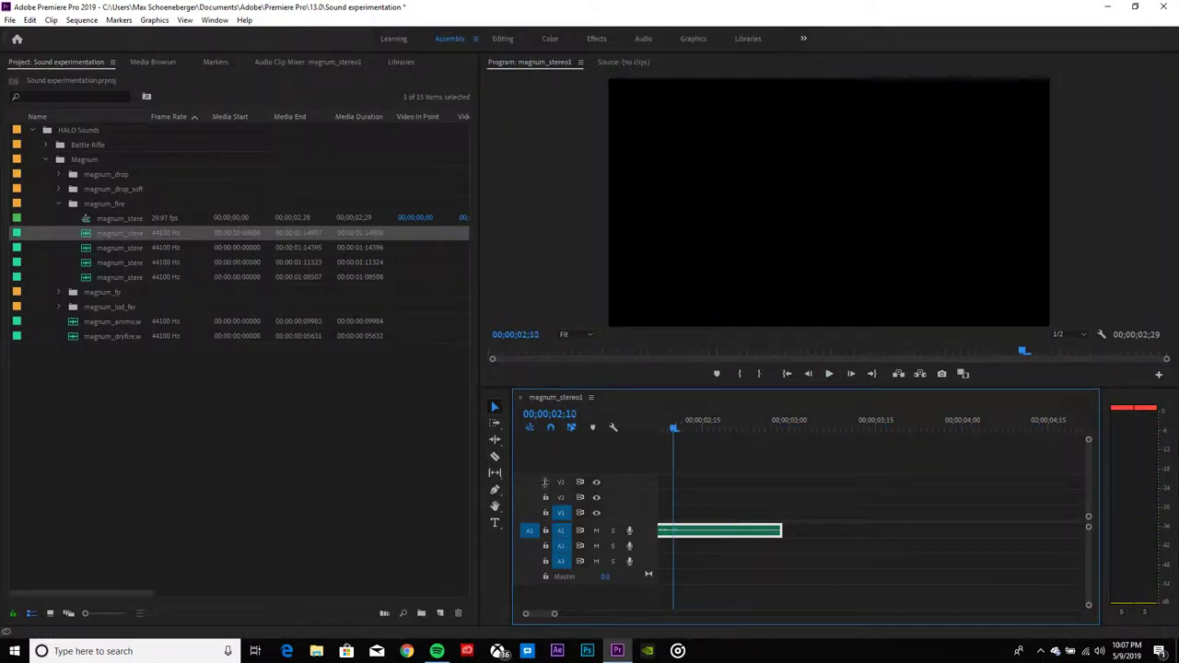
{"action": "key", "text": "Home"}
{"action": "key", "text": "space"}
{"action": "key", "text": "space"}
{"action": "key", "text": "Home"}
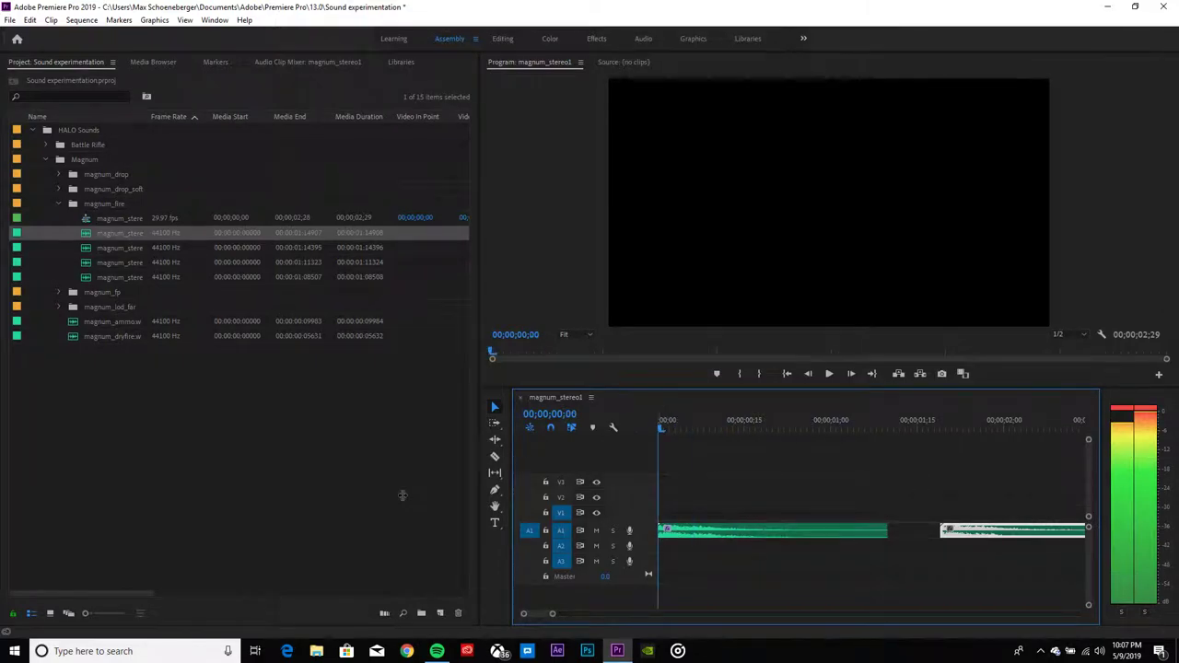
Move through the Editing and Color workspaces to Effects and search the effects for 'ampli'
{"action": "left_click", "coordinate": [504, 38]}
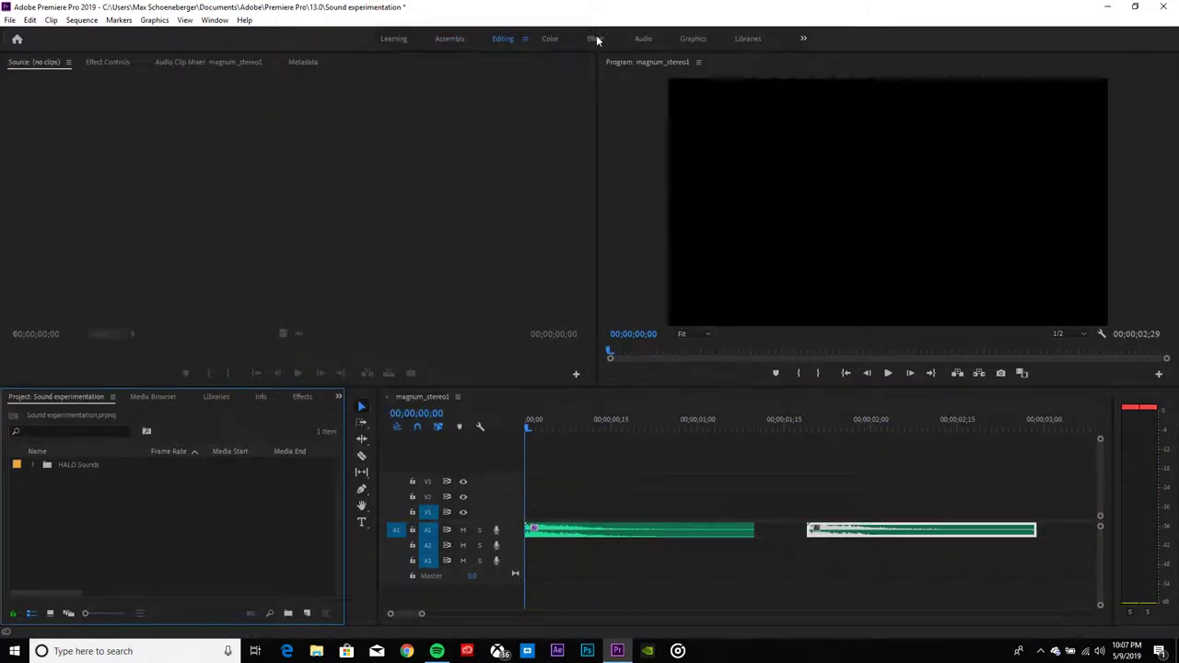
{"action": "left_click", "coordinate": [550, 39]}
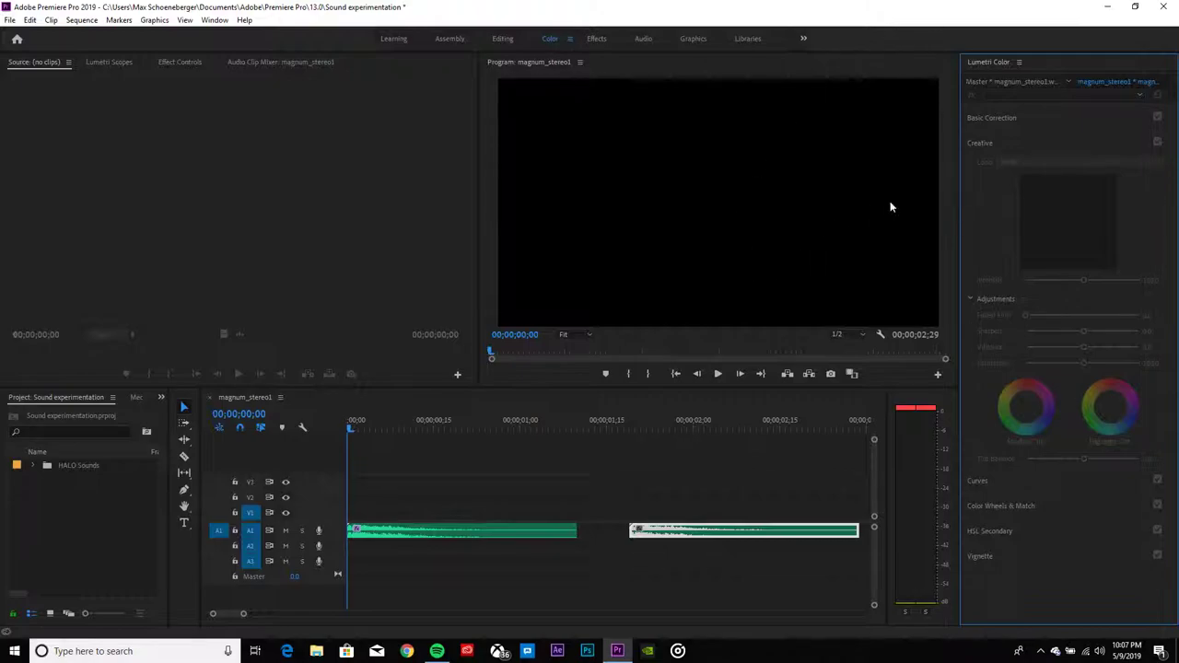
{"action": "left_click", "coordinate": [597, 38]}
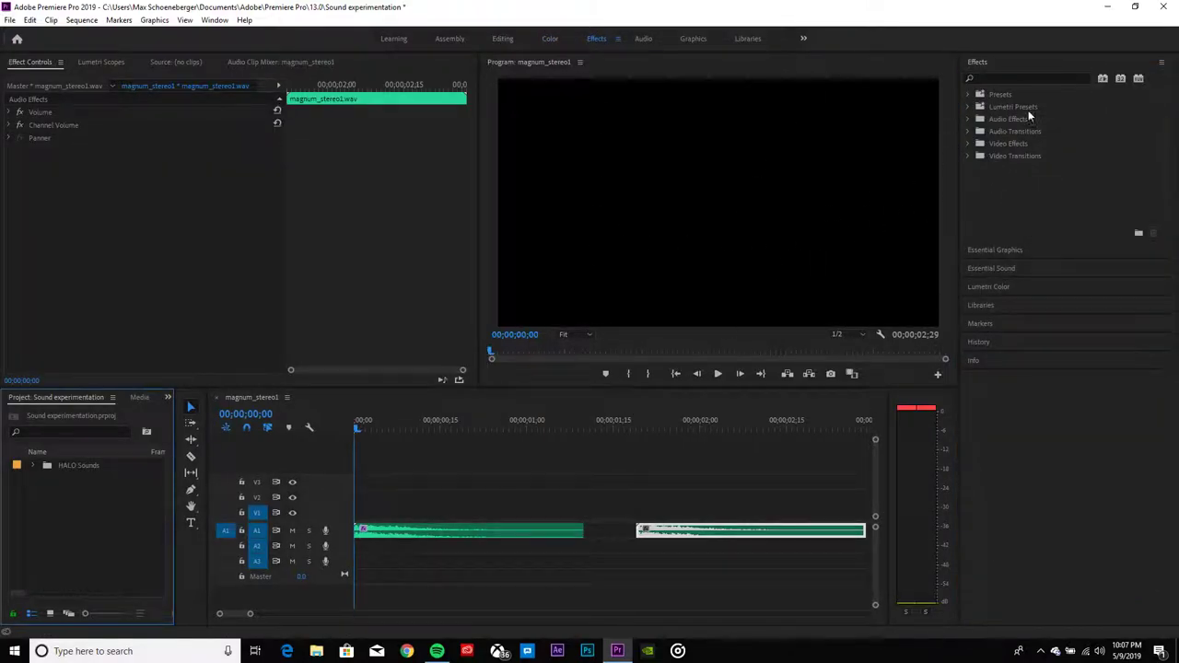
{"action": "left_click", "coordinate": [1001, 62]}
{"action": "left_click", "coordinate": [997, 63]}
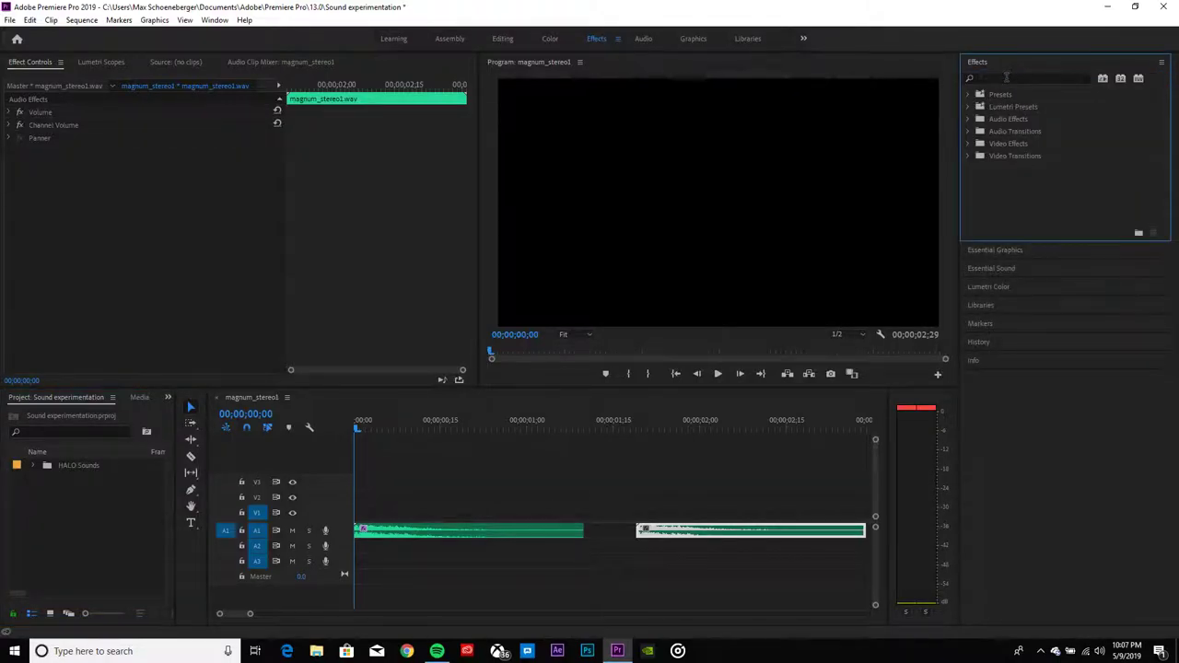
{"action": "type", "text": "amo"}
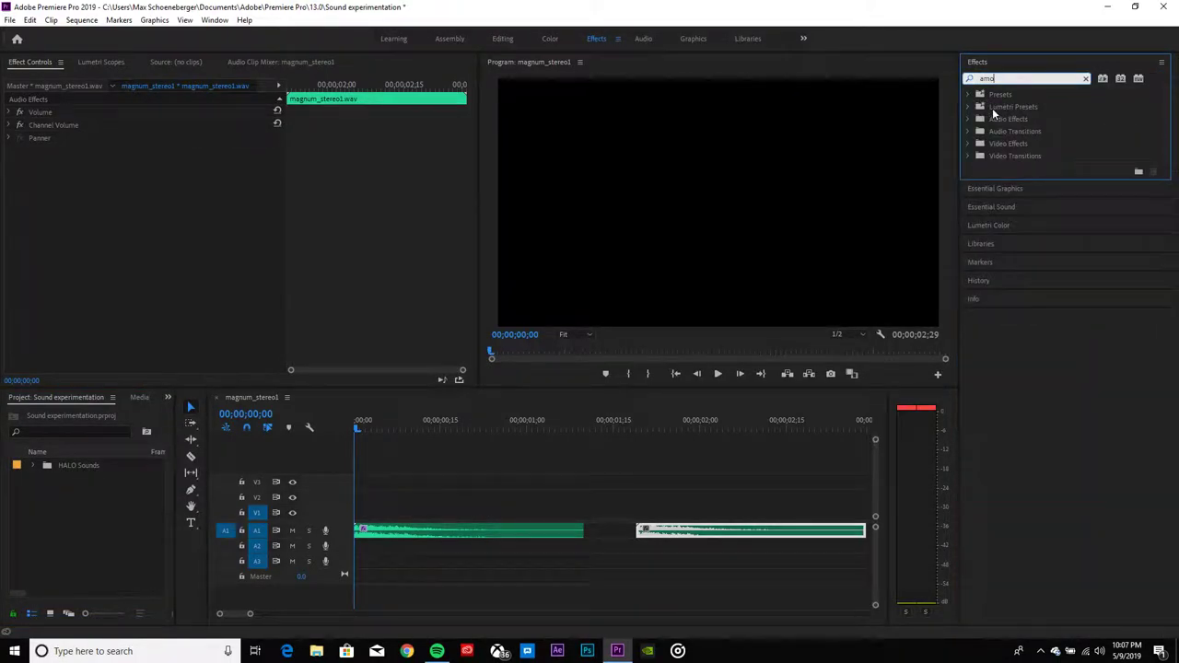
{"action": "key", "text": "BackSpace"}
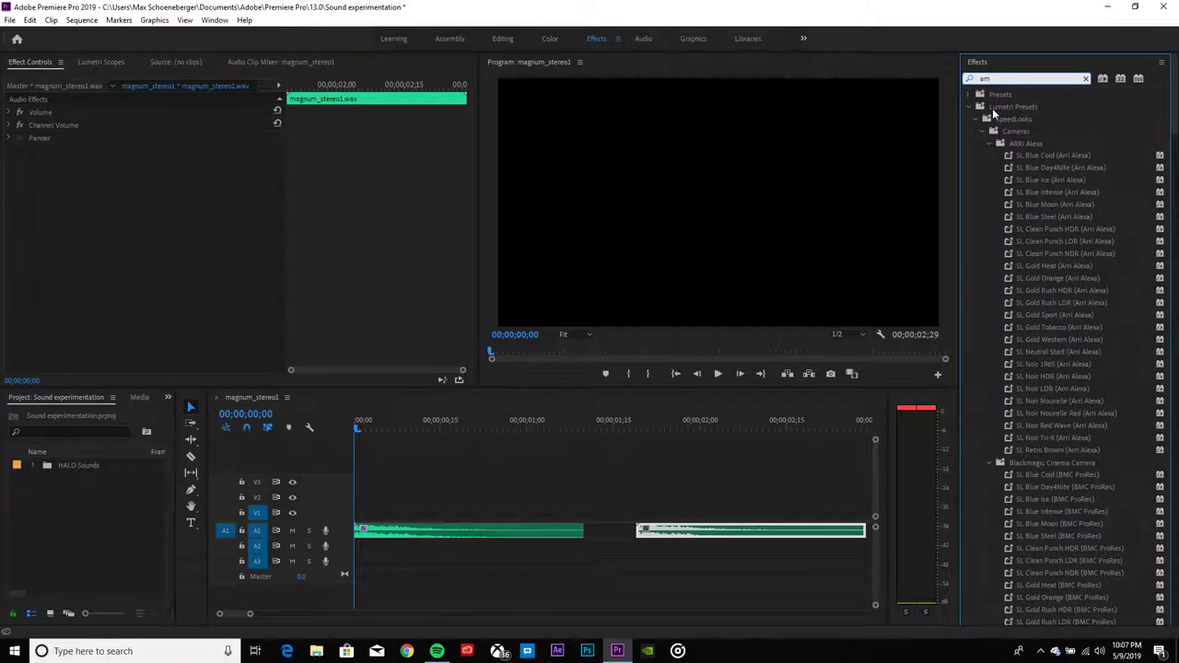
{"action": "type", "text": "plify"}
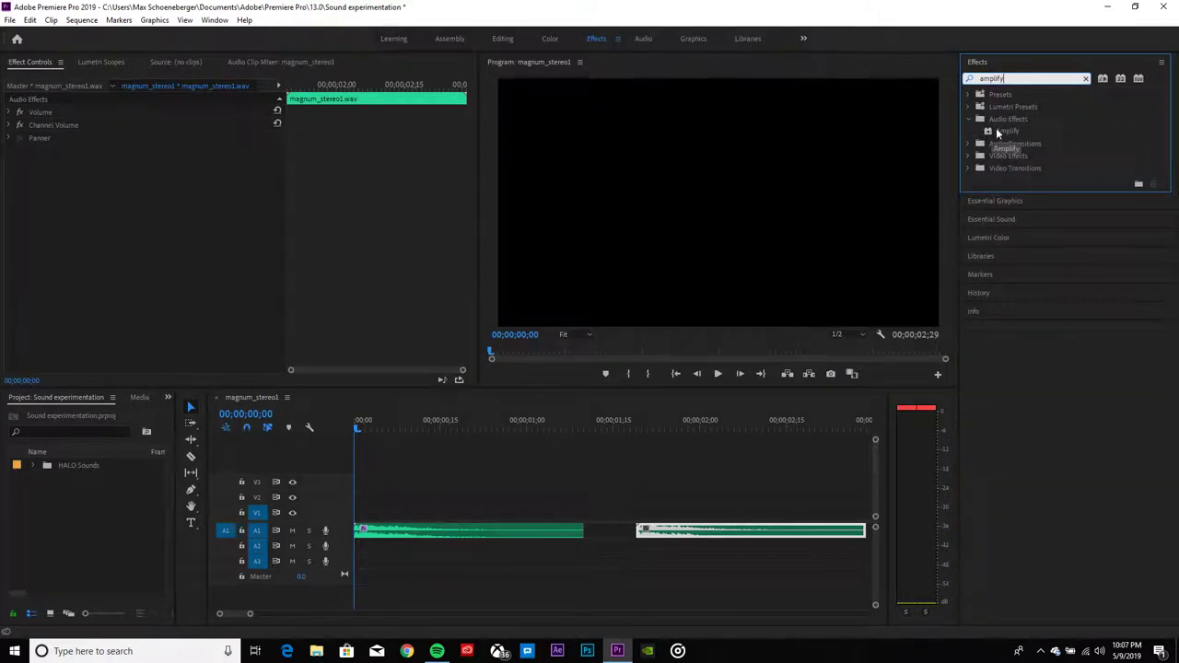
Apply Amplify to the first clip and boost both channels to 26.18 dB
{"action": "left_click_drag", "start_coordinate": [996, 128], "coordinate": [387, 534]}
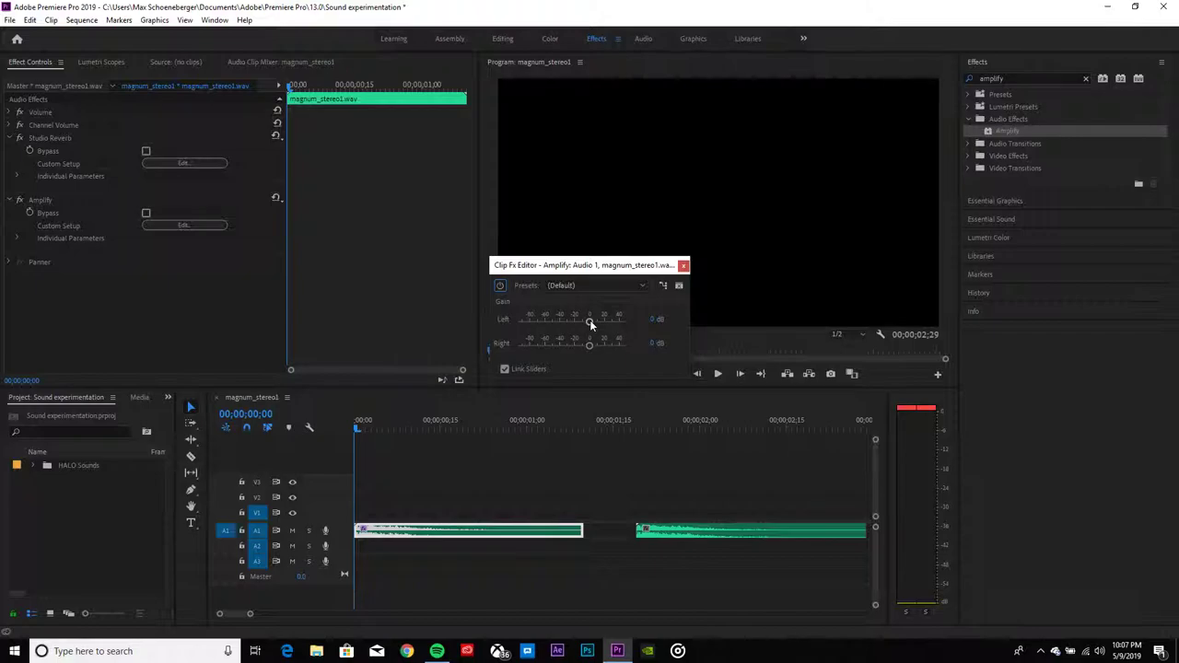
{"action": "left_click_drag", "start_coordinate": [590, 320], "coordinate": [611, 328]}
{"action": "left_click", "coordinate": [682, 265]}
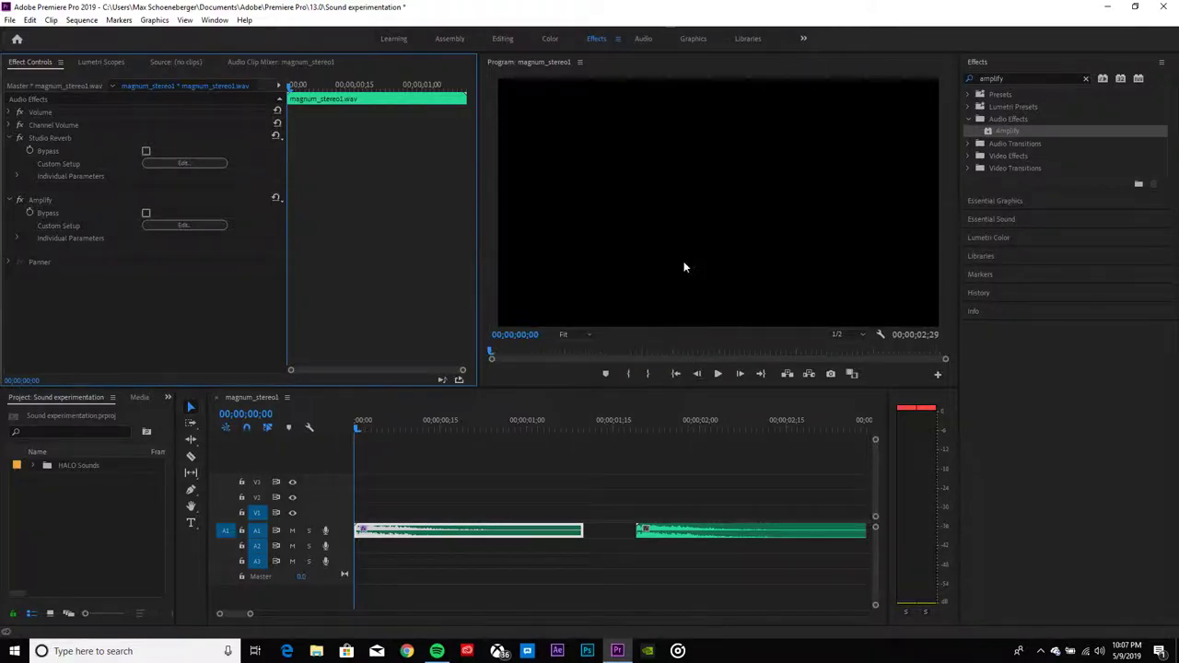
Play the amplified sequence several times, rewinding the playhead to the start between runs
{"action": "left_click", "coordinate": [719, 374]}
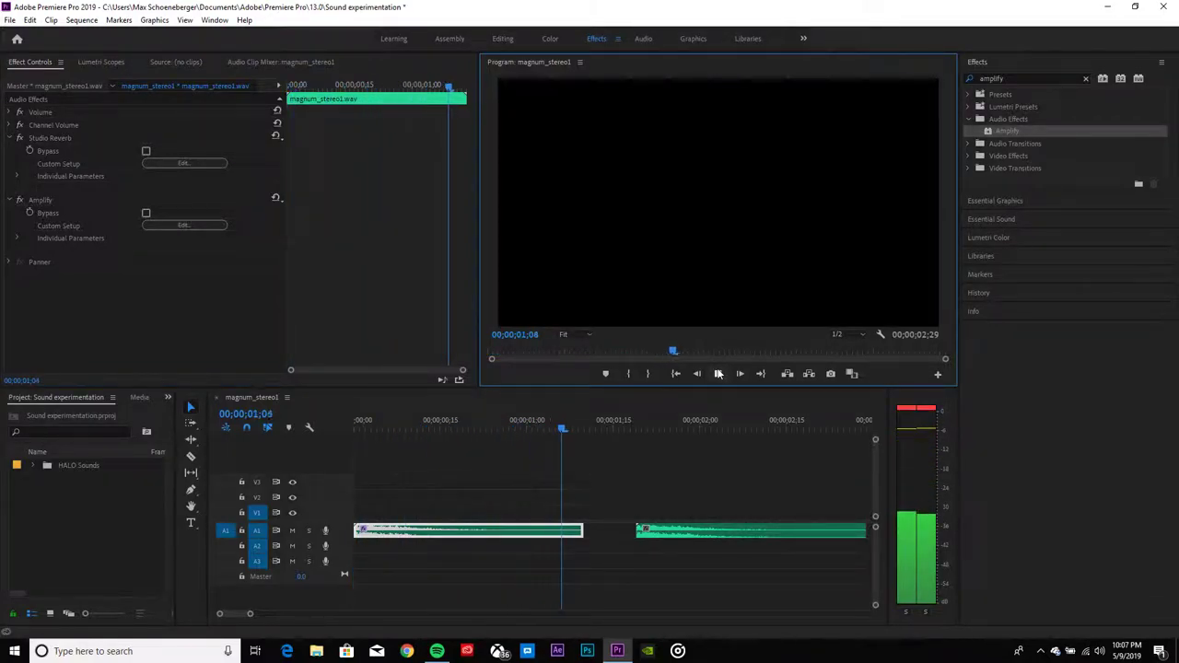
{"action": "left_click", "coordinate": [719, 374]}
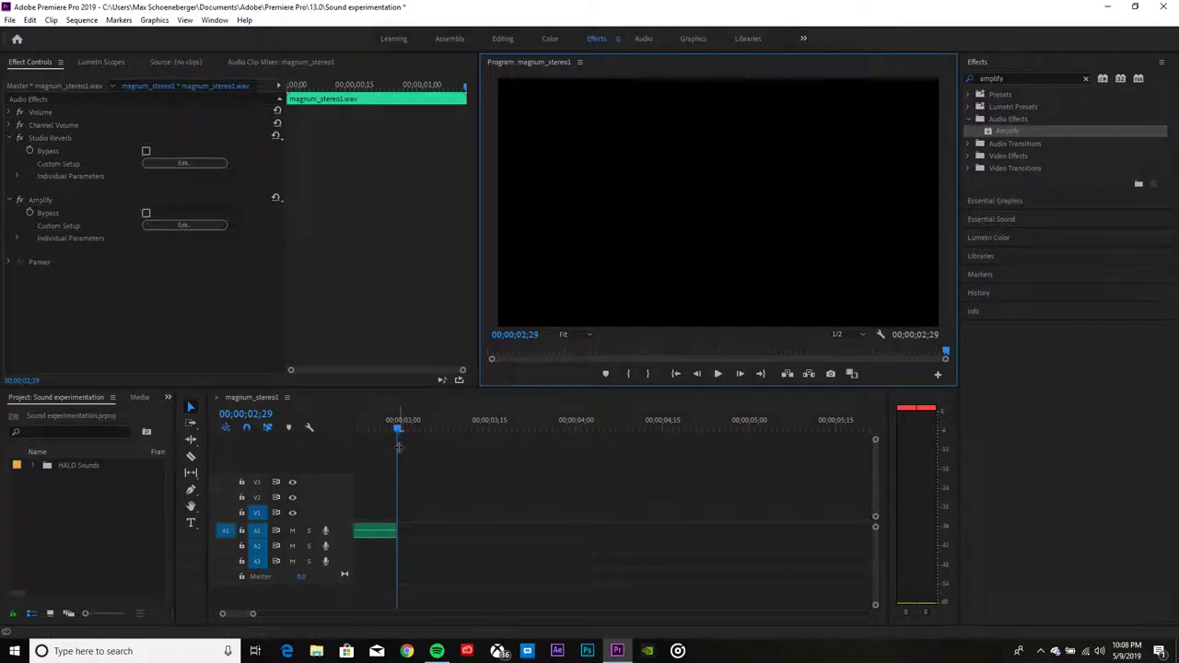
{"action": "left_click_drag", "start_coordinate": [398, 447], "coordinate": [168, 466]}
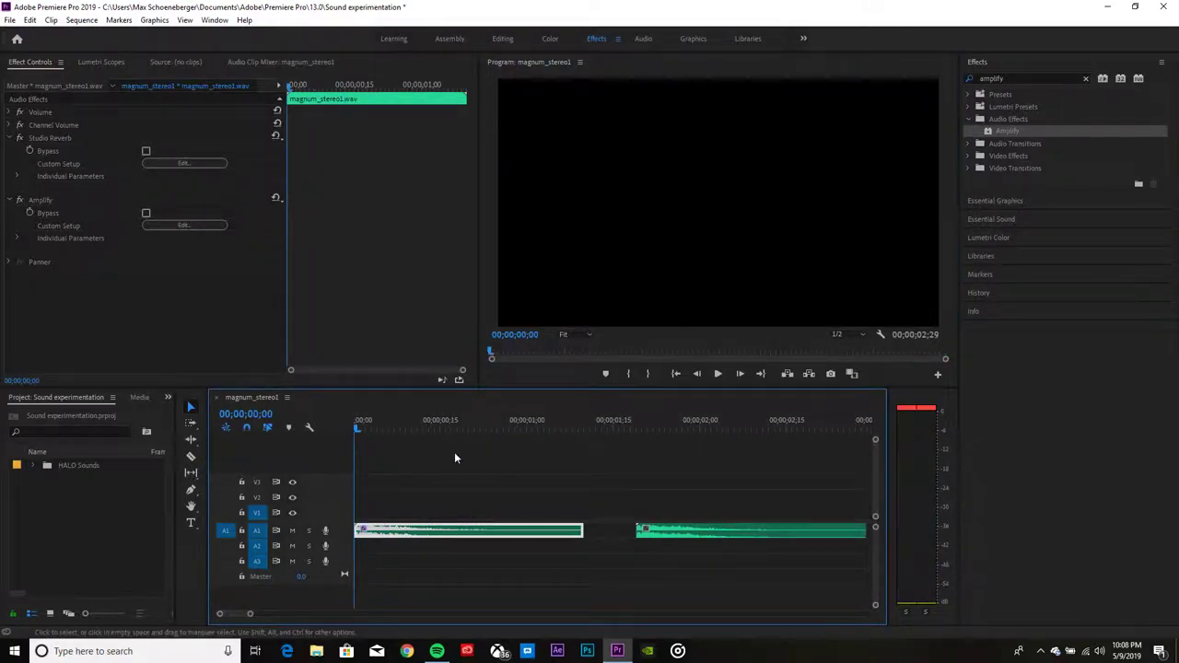
{"action": "left_click", "coordinate": [717, 374]}
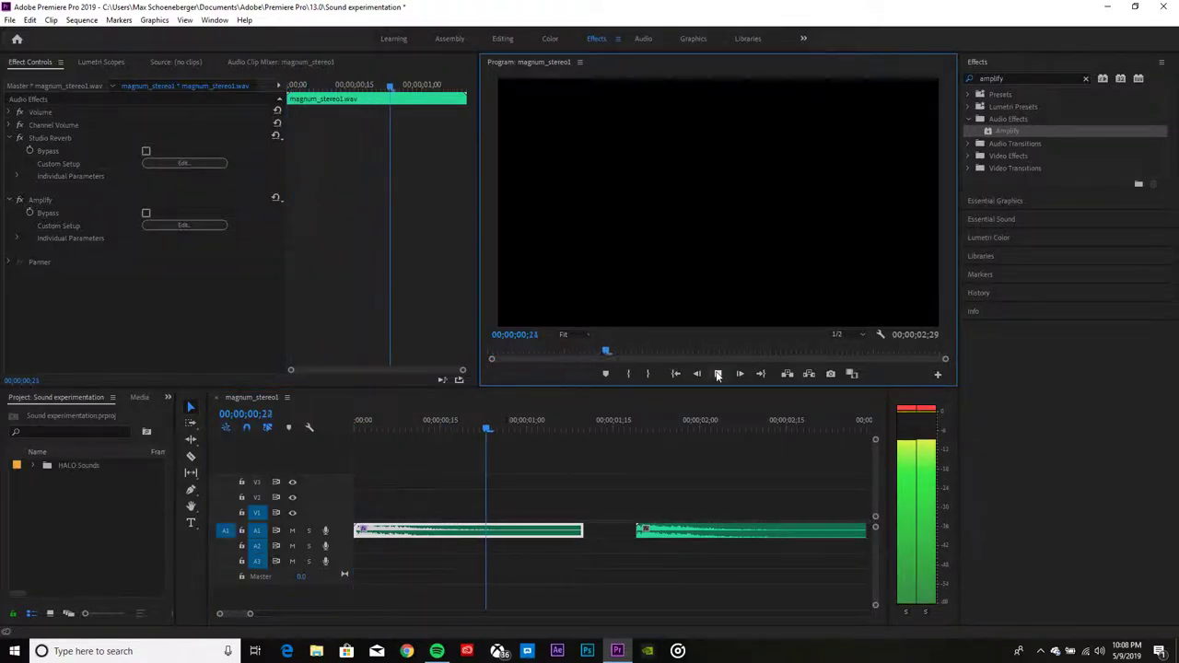
{"action": "left_click", "coordinate": [717, 374]}
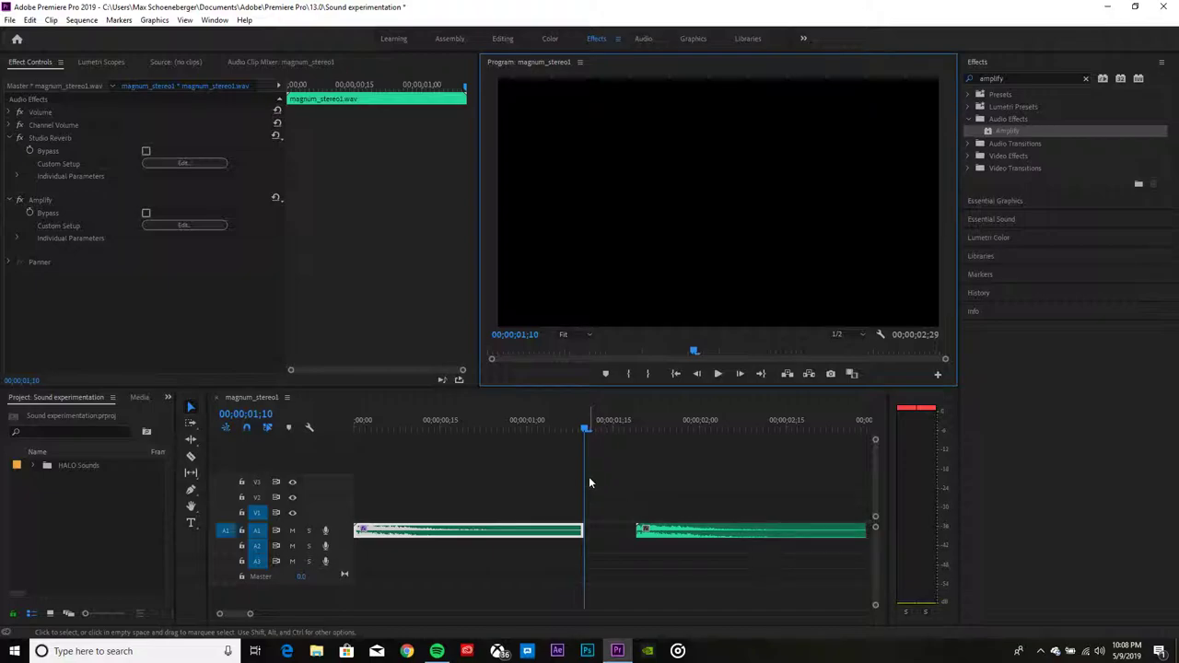
{"action": "left_click_drag", "start_coordinate": [585, 467], "coordinate": [225, 483]}
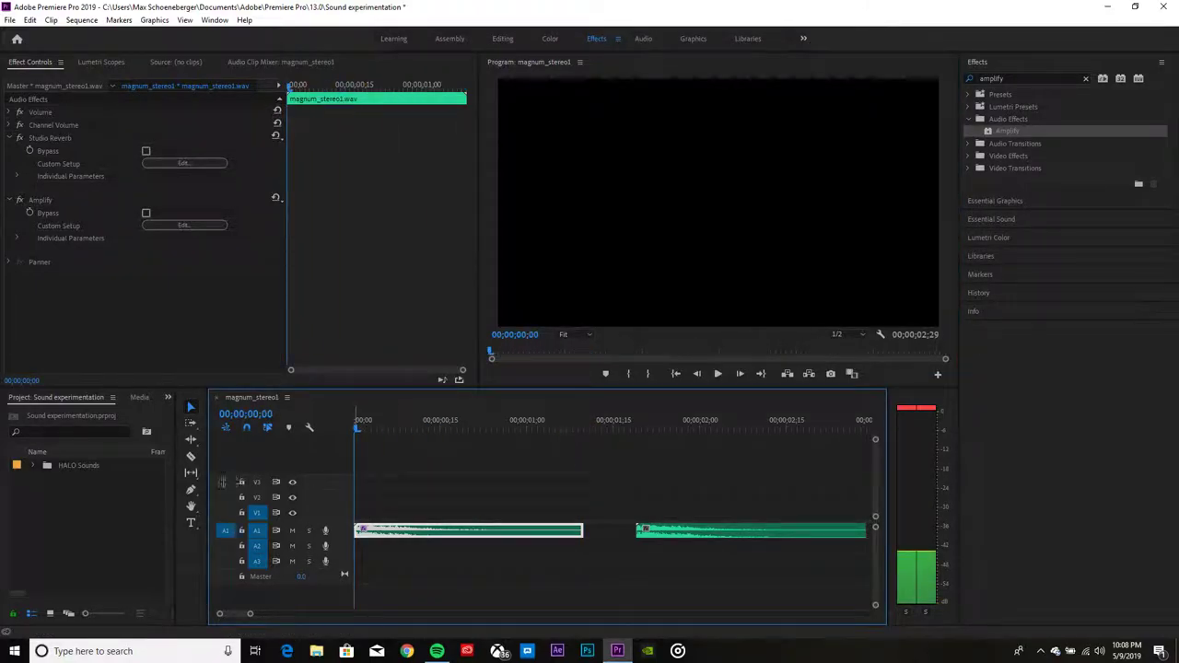
{"action": "left_click", "coordinate": [717, 375]}
{"action": "left_click", "coordinate": [717, 375]}
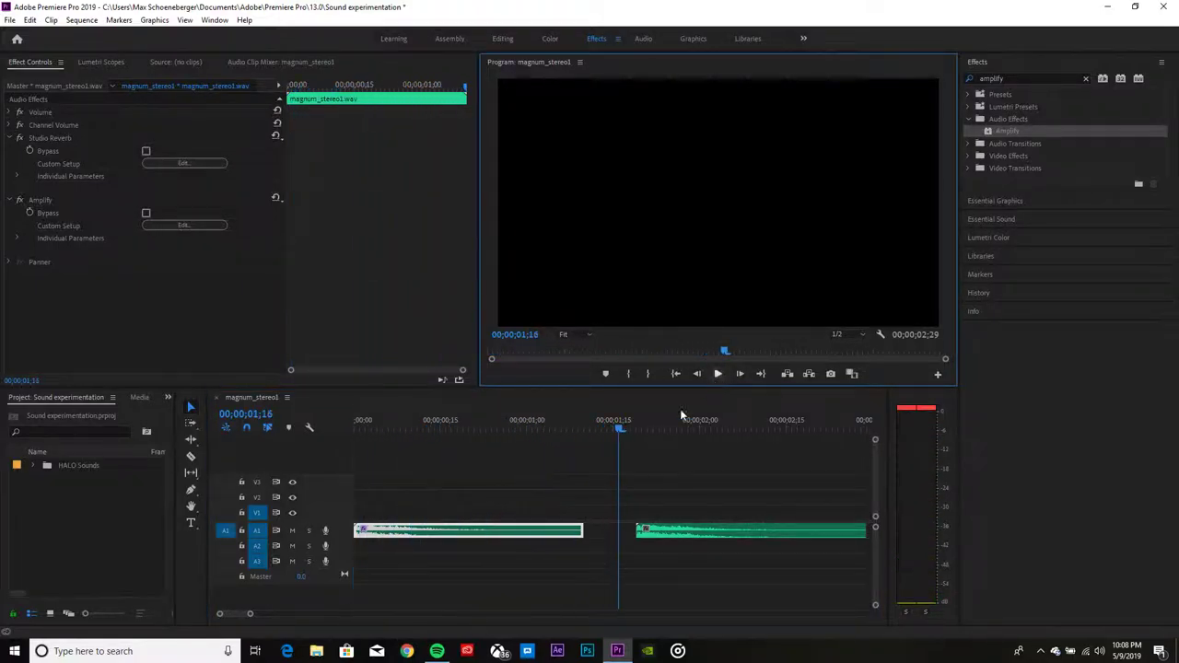
{"action": "left_click_drag", "start_coordinate": [618, 447], "coordinate": [356, 475]}
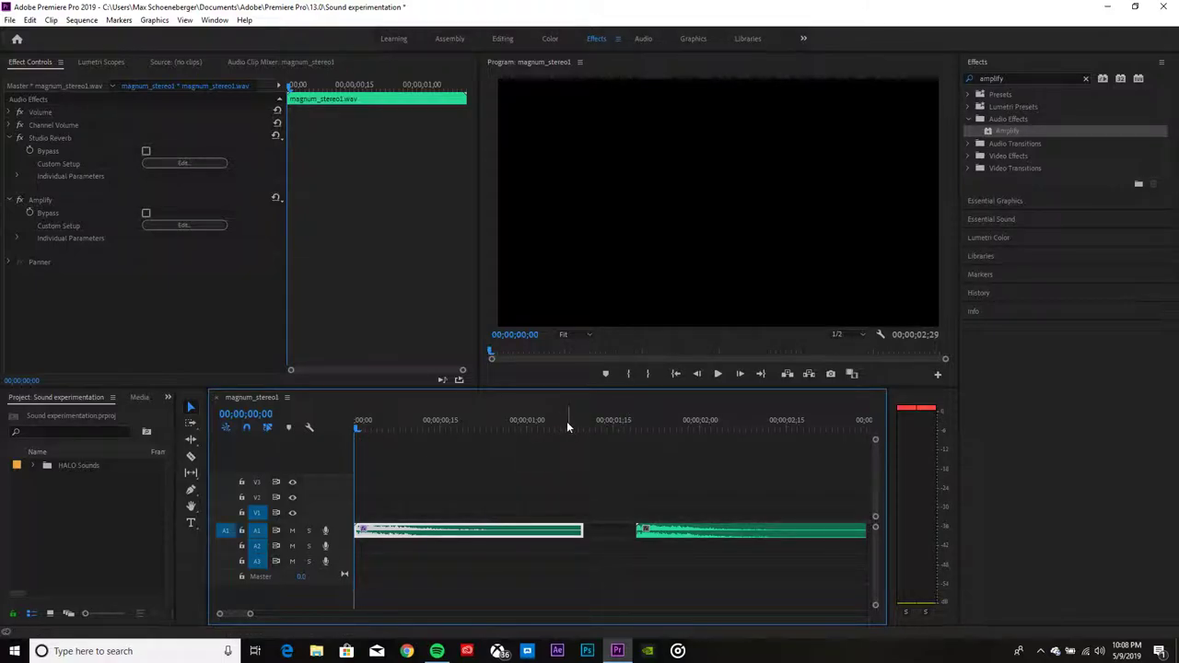
{"action": "left_click", "coordinate": [722, 373]}
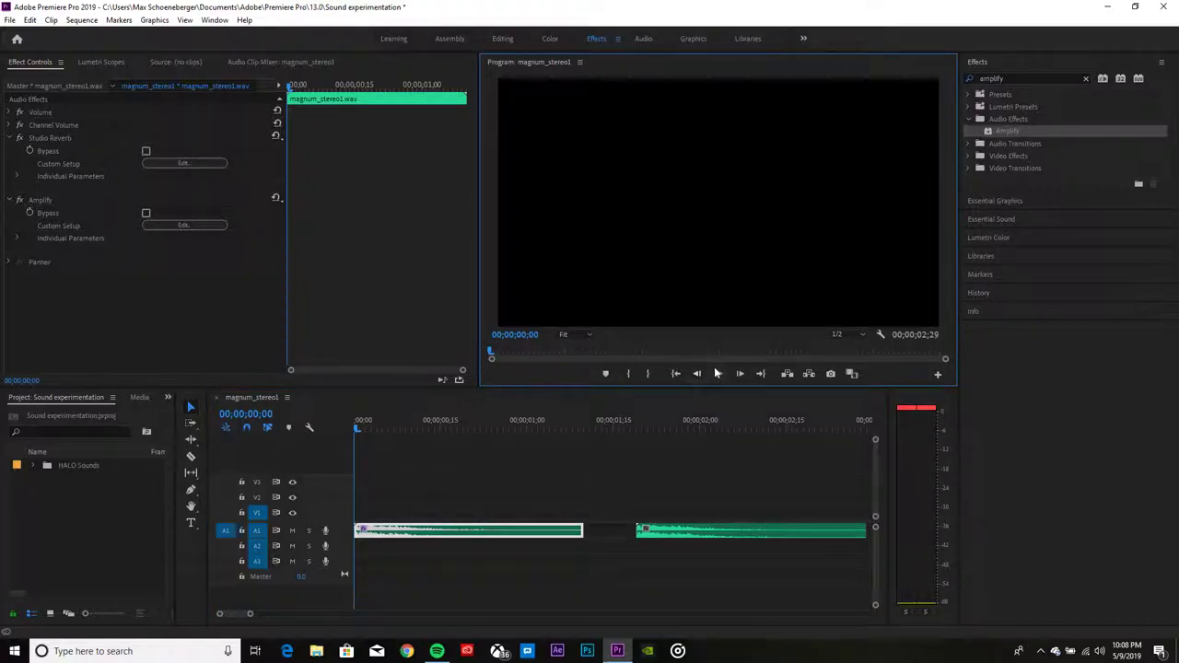
{"action": "left_click", "coordinate": [717, 374]}
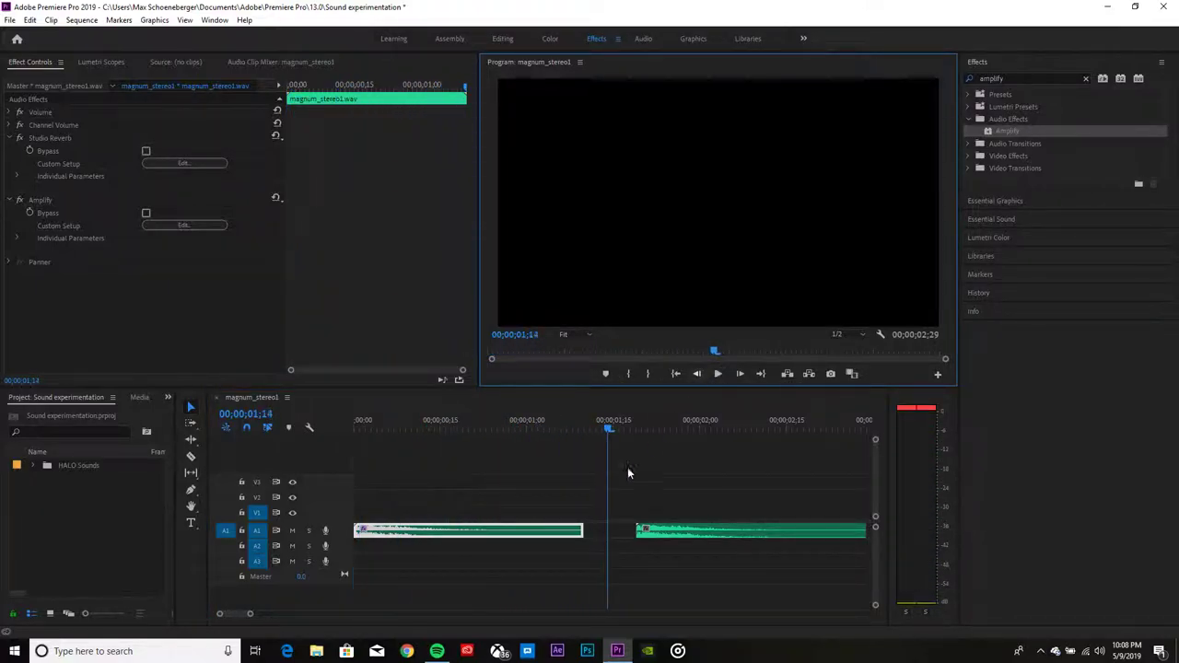
Delete both magnum fire clips from track A1
{"action": "left_click", "coordinate": [665, 529]}
{"action": "key", "text": "Delete"}
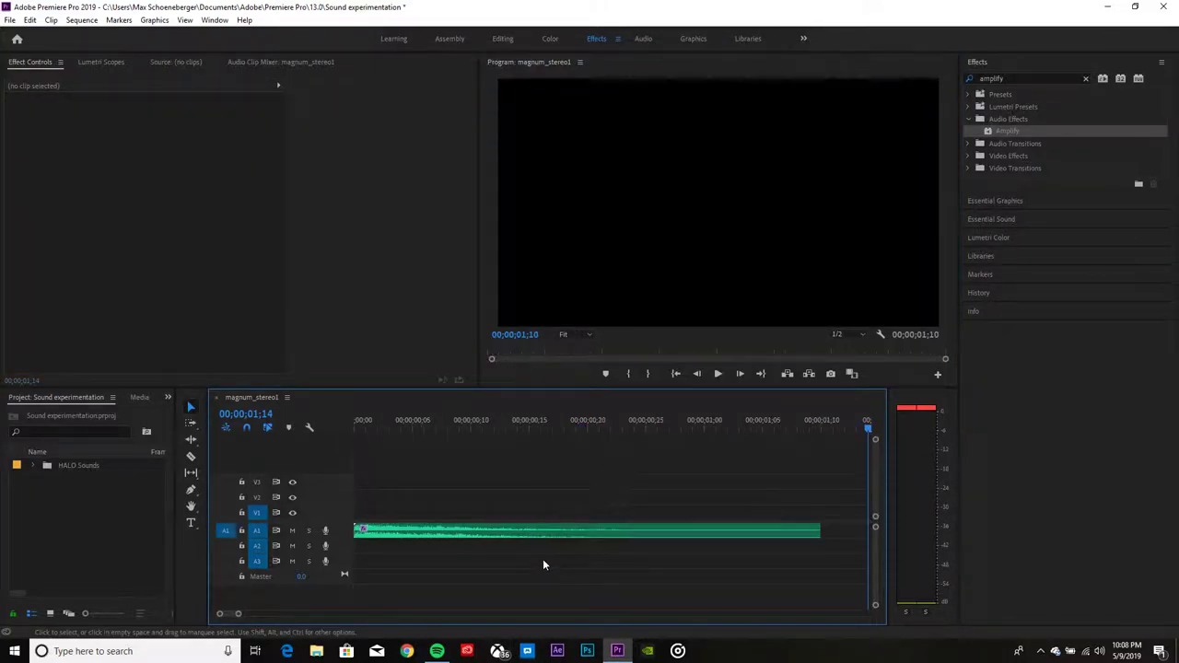
{"action": "left_click", "coordinate": [494, 532]}
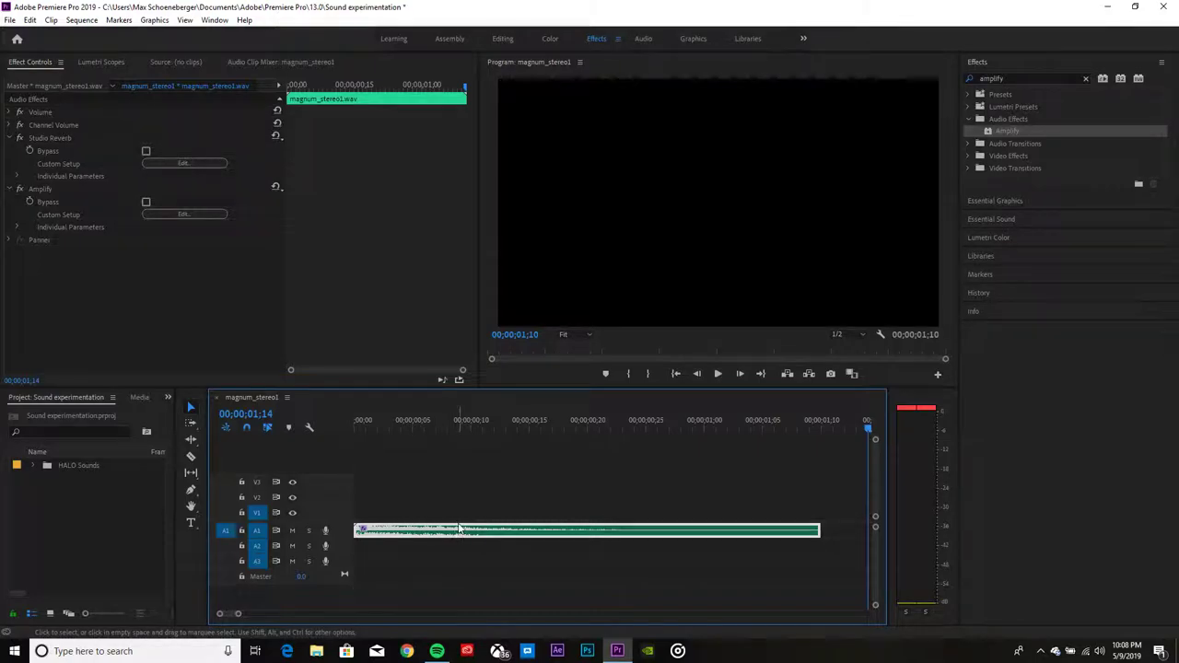
{"action": "key", "text": "Delete"}
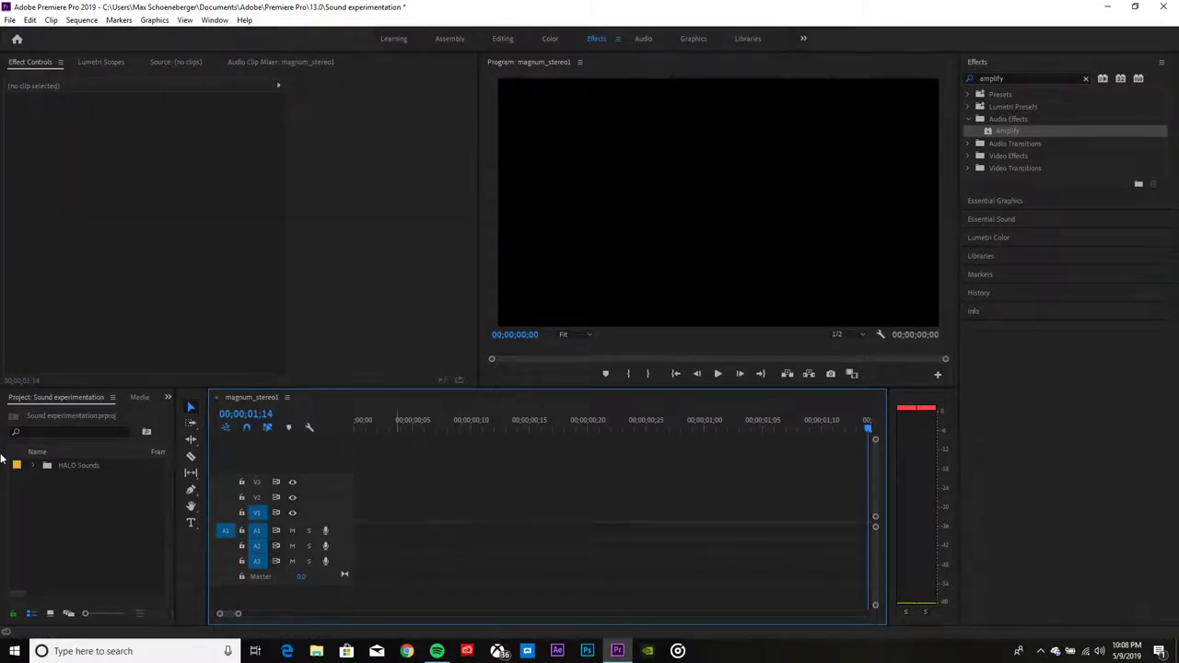
In Assembly, expand HALO Sounds > Battle Rifle > fire_burst_h3 and select its first fire clip
{"action": "left_click", "coordinate": [450, 39]}
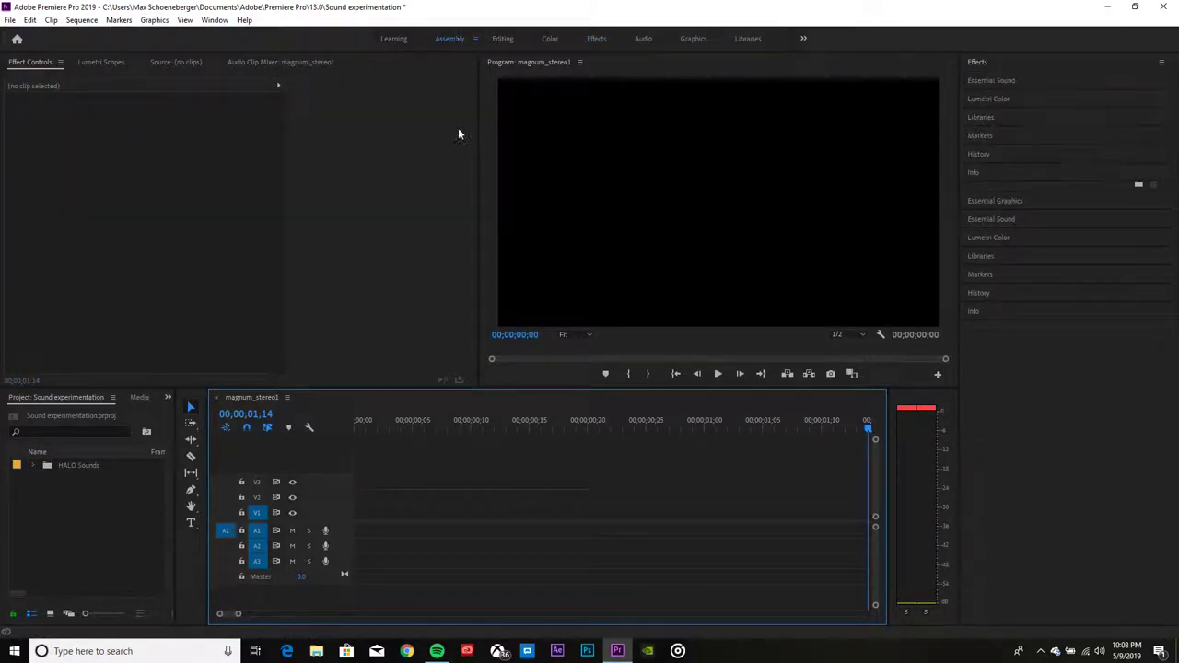
{"action": "left_click", "coordinate": [33, 130]}
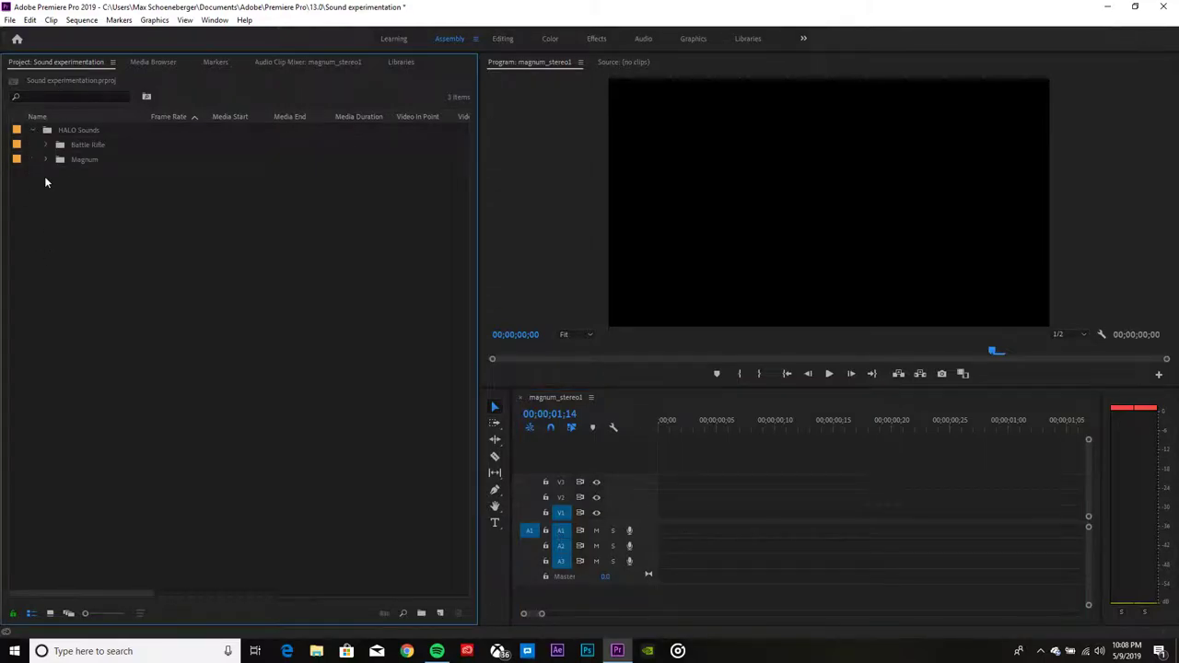
{"action": "left_click", "coordinate": [46, 144]}
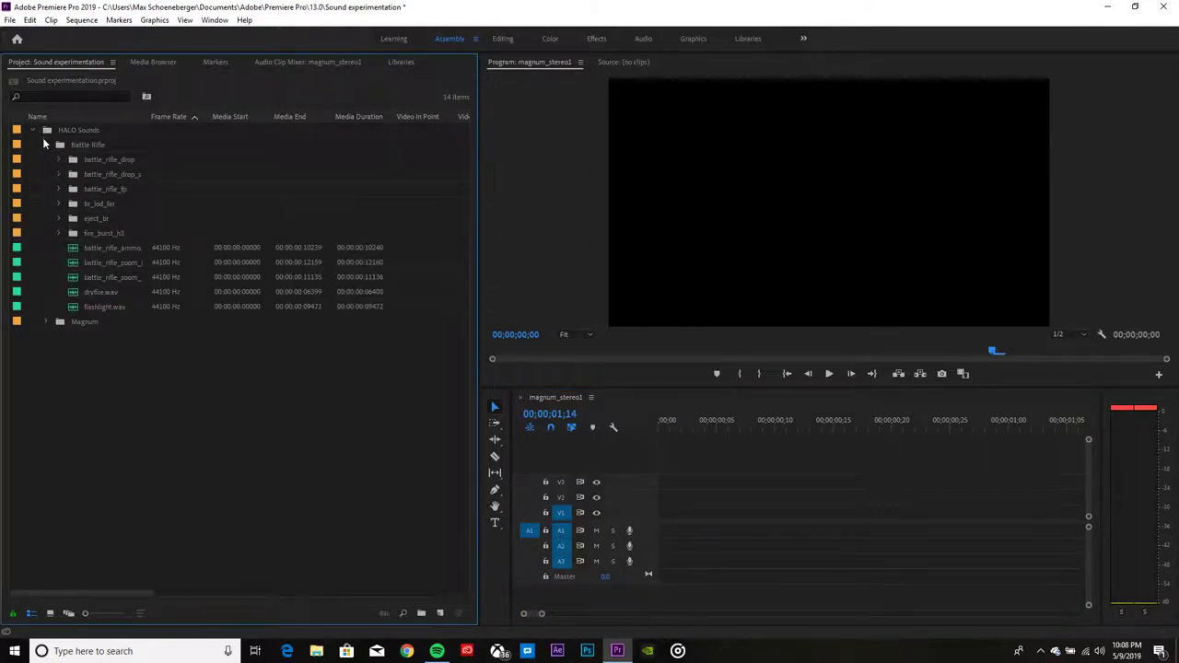
{"action": "left_click", "coordinate": [59, 233]}
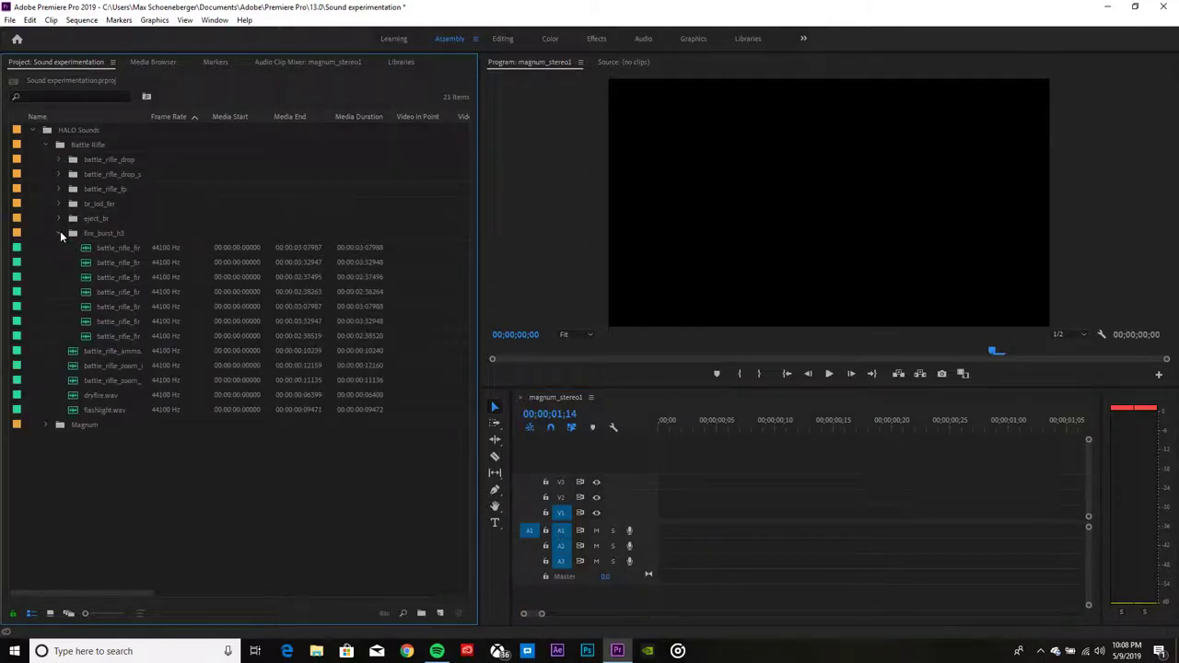
{"action": "left_click", "coordinate": [110, 247]}
Place the first battle_rifle_fire clip at 00;00 on track A1 and play it
{"action": "left_click_drag", "start_coordinate": [103, 243], "coordinate": [662, 527]}
{"action": "left_click", "coordinate": [829, 374]}
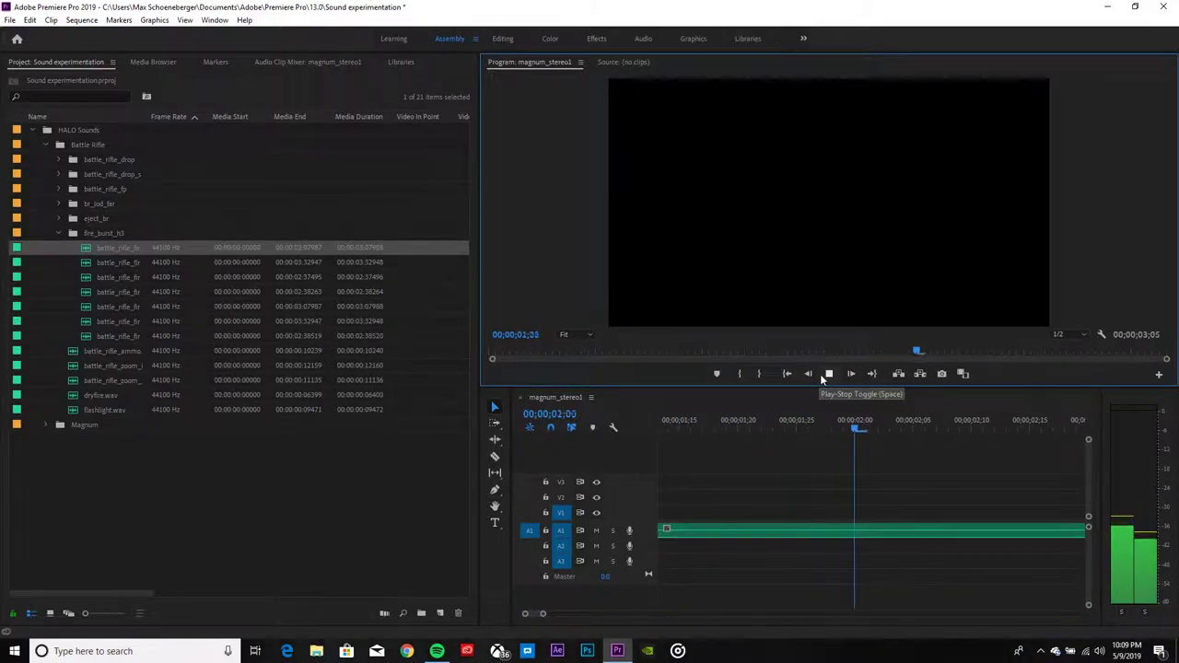
{"action": "left_click", "coordinate": [1056, 452]}
{"action": "key", "text": "space"}
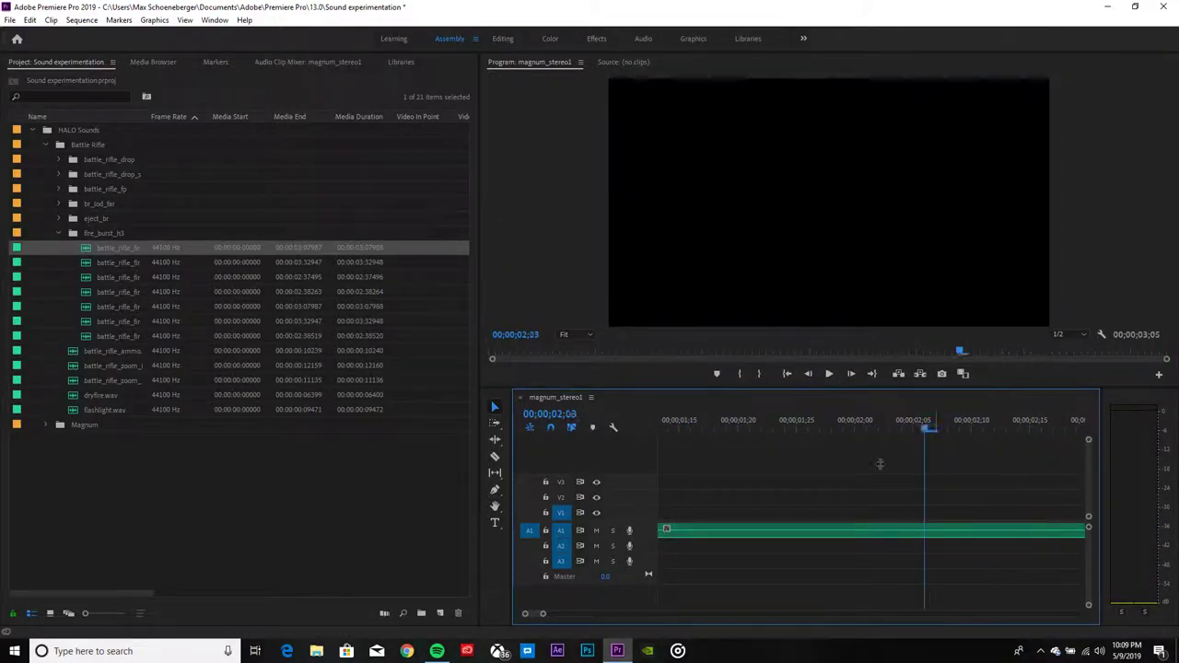
{"action": "key", "text": "Home"}
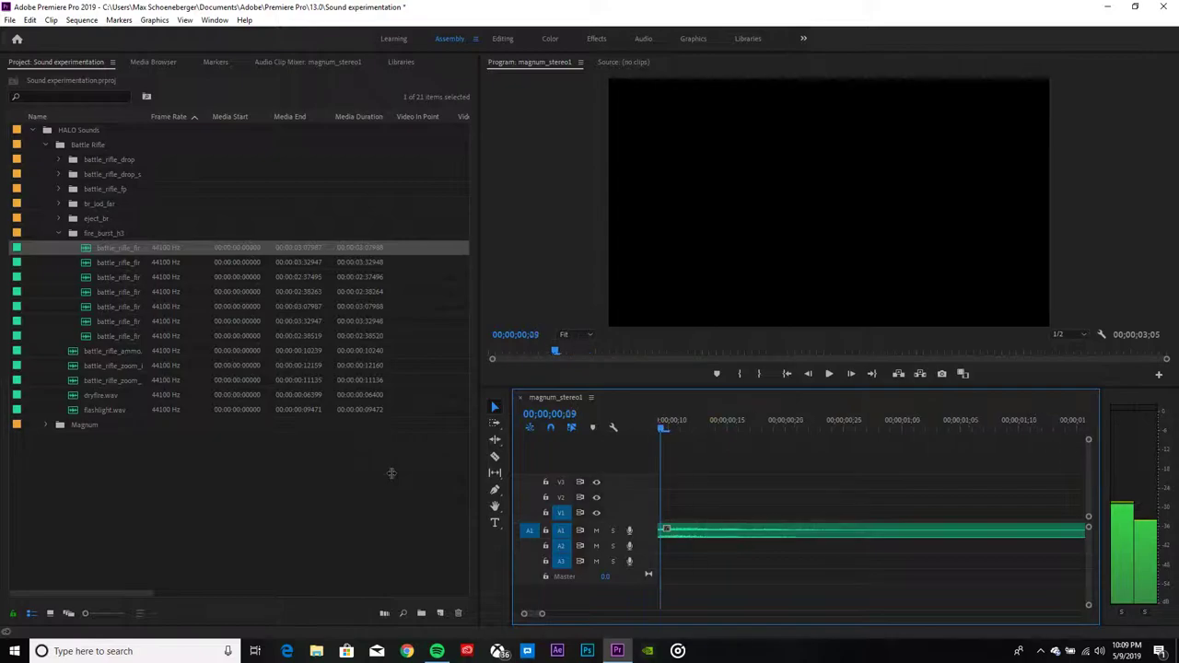
Replay the battle rifle clip several times from the start, then select the second fire clip
{"action": "left_click", "coordinate": [830, 374]}
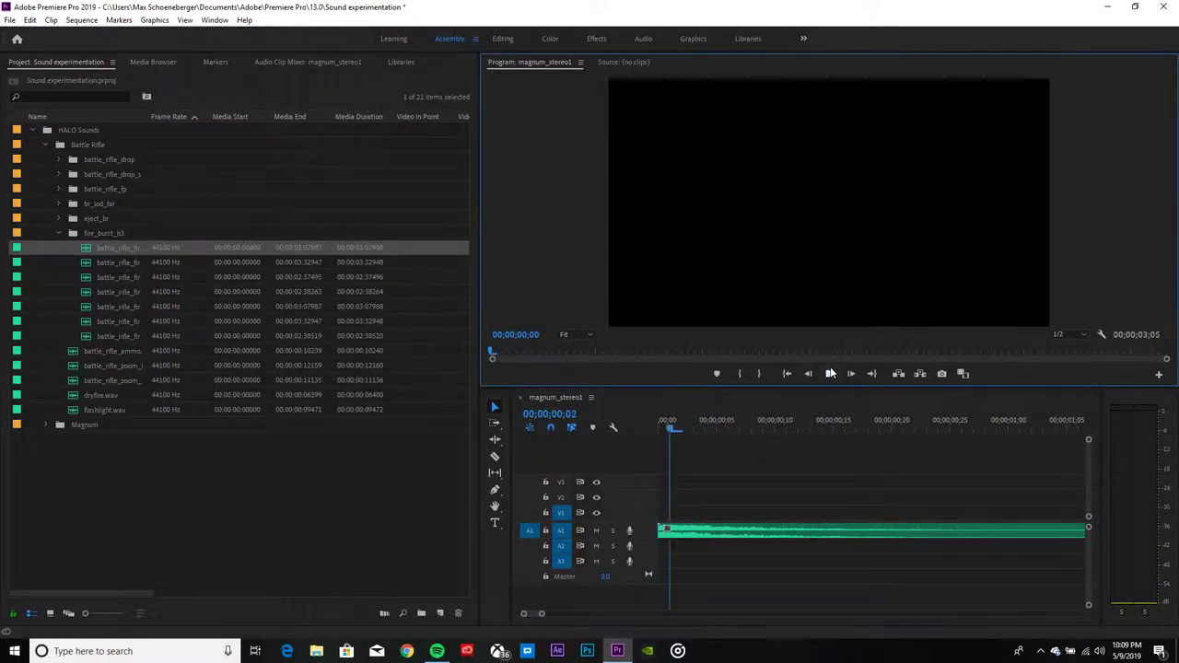
{"action": "left_click", "coordinate": [829, 374]}
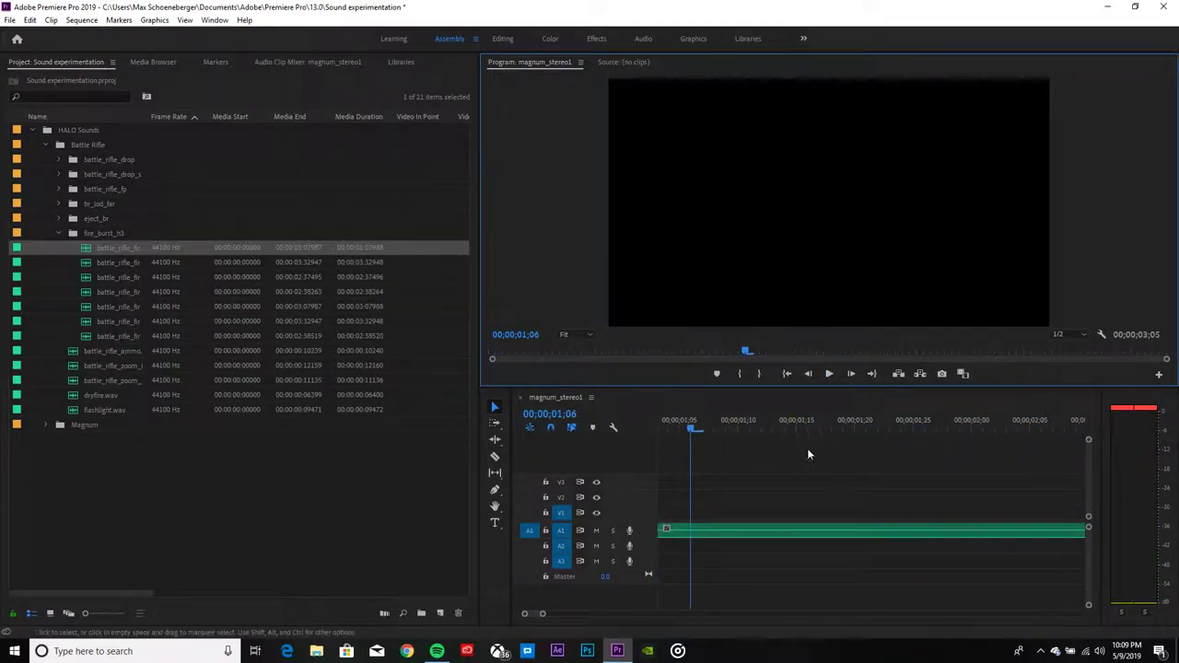
{"action": "left_click", "coordinate": [697, 461]}
{"action": "key", "text": "Left"}
{"action": "key", "text": "Left"}
{"action": "key", "text": "Left"}
{"action": "key", "text": "Left"}
{"action": "left_click", "coordinate": [829, 374]}
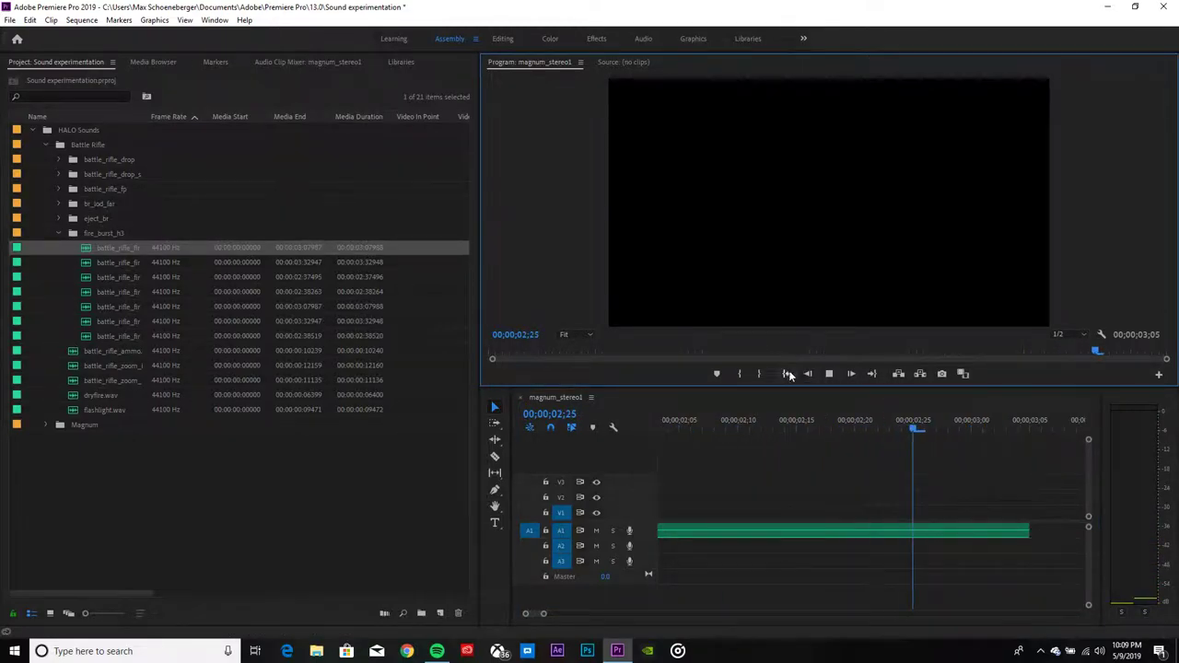
{"action": "left_click", "coordinate": [788, 374]}
{"action": "left_click", "coordinate": [829, 374]}
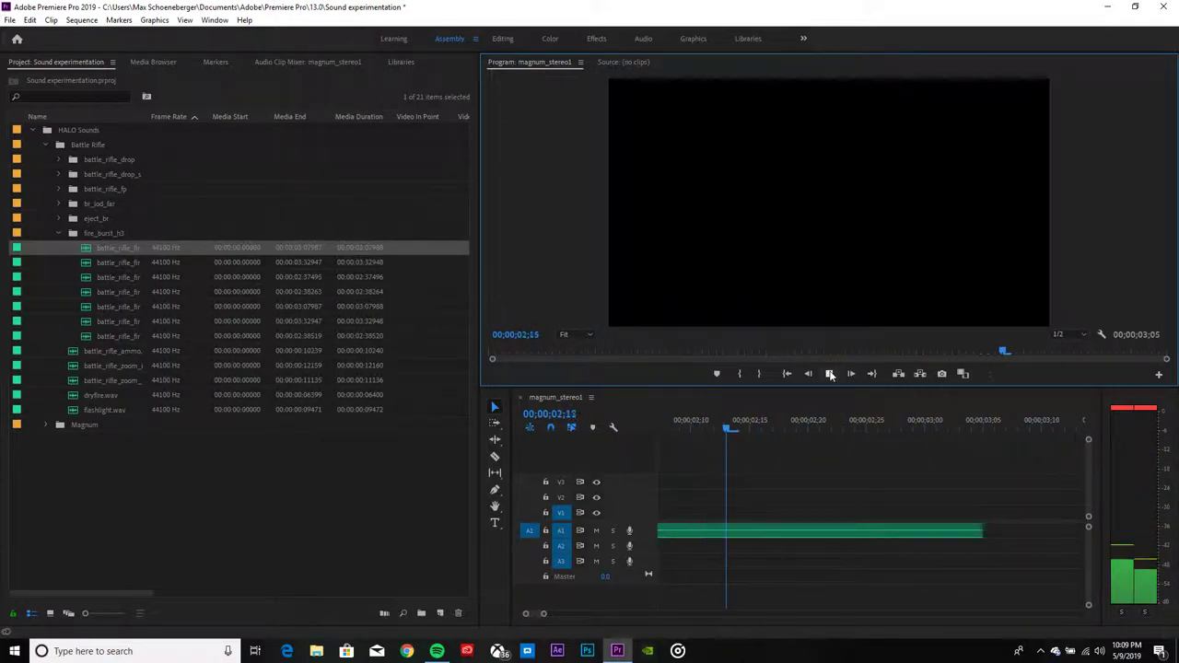
{"action": "left_click", "coordinate": [787, 374]}
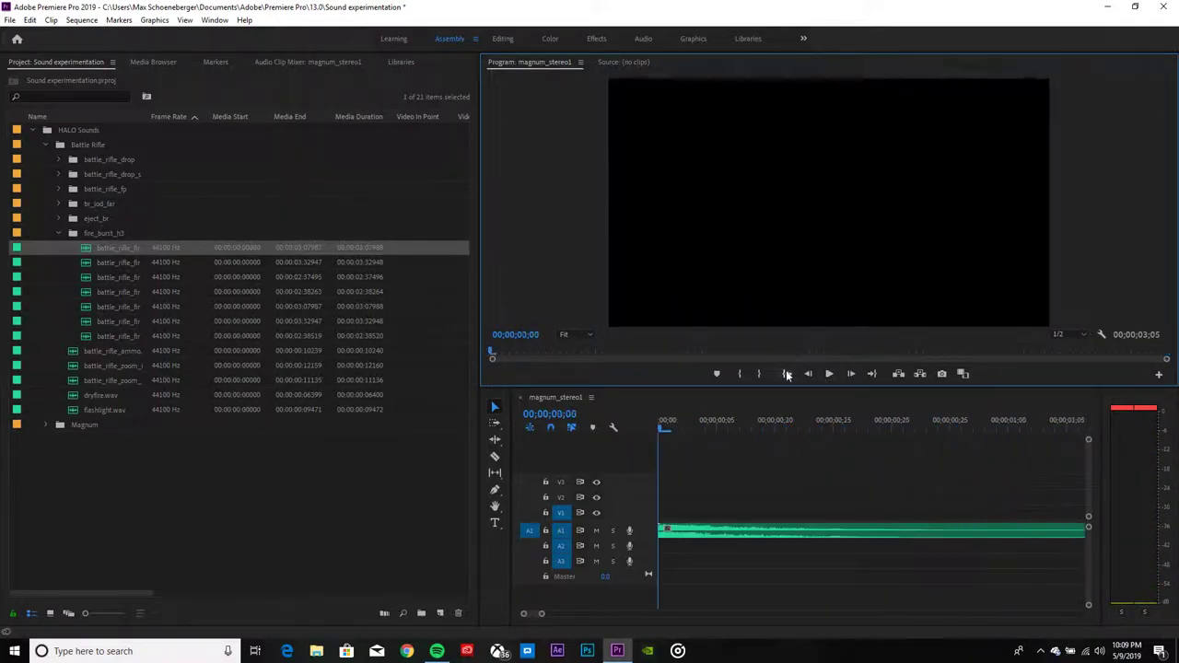
{"action": "left_click", "coordinate": [106, 265]}
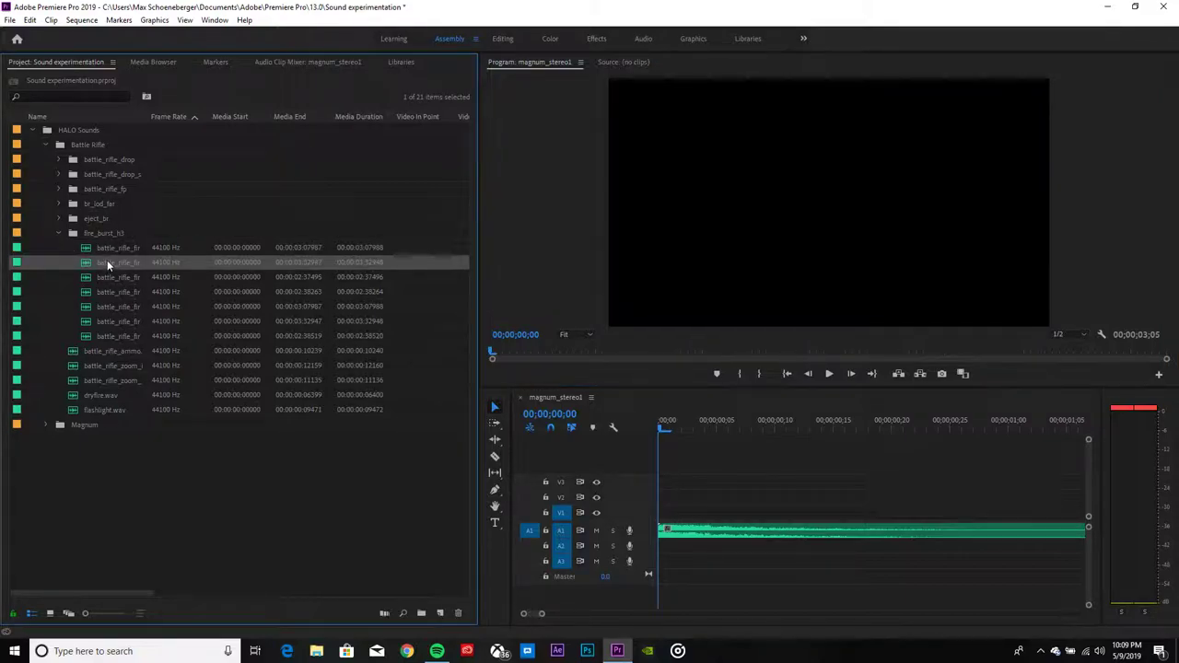
Stack the second fire clip on A2 and battle_rifle_fire4.wav on A3, each slightly later
{"action": "left_click_drag", "start_coordinate": [107, 261], "coordinate": [675, 545]}
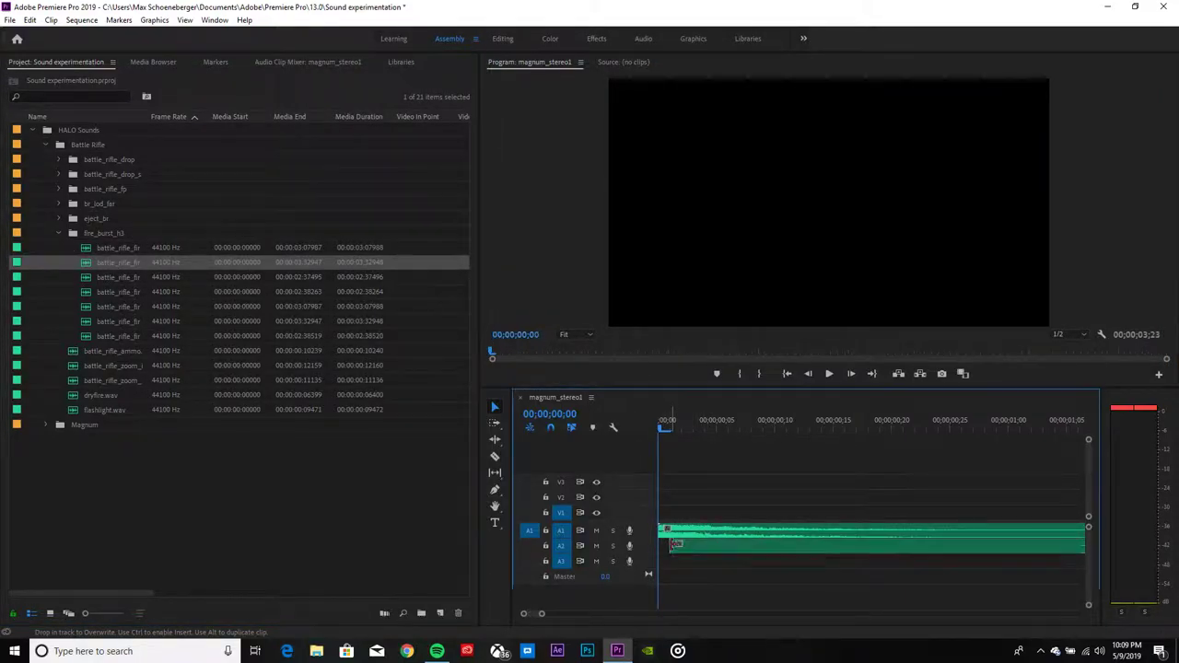
{"action": "double_click", "coordinate": [116, 277]}
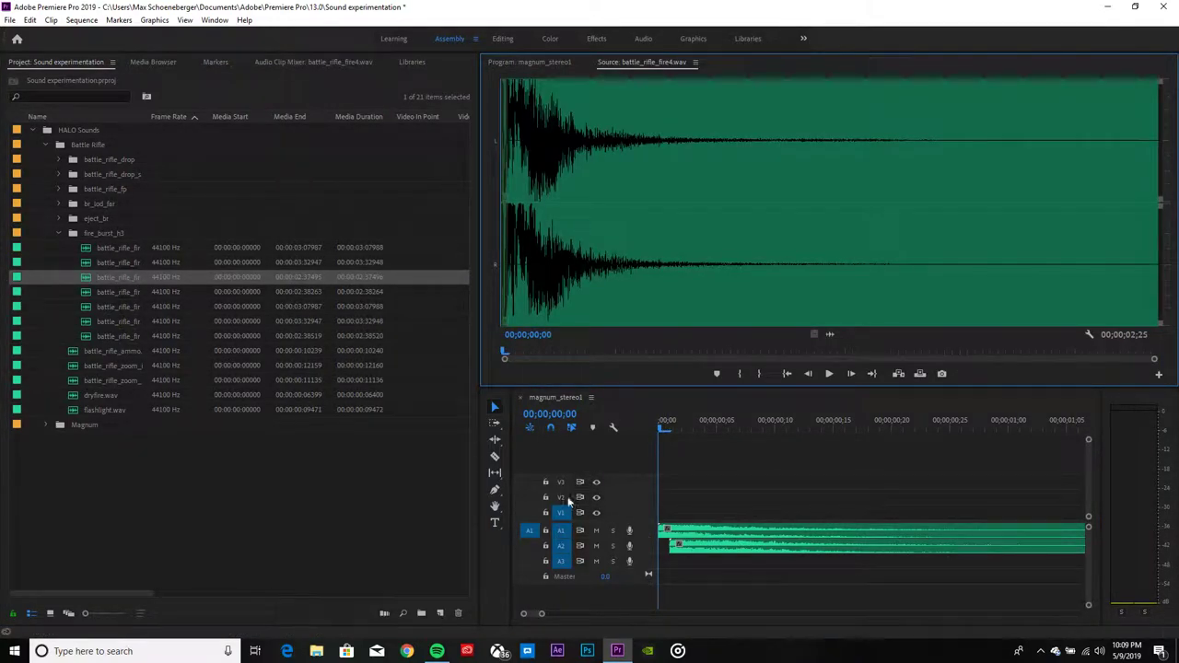
{"action": "left_click", "coordinate": [92, 273]}
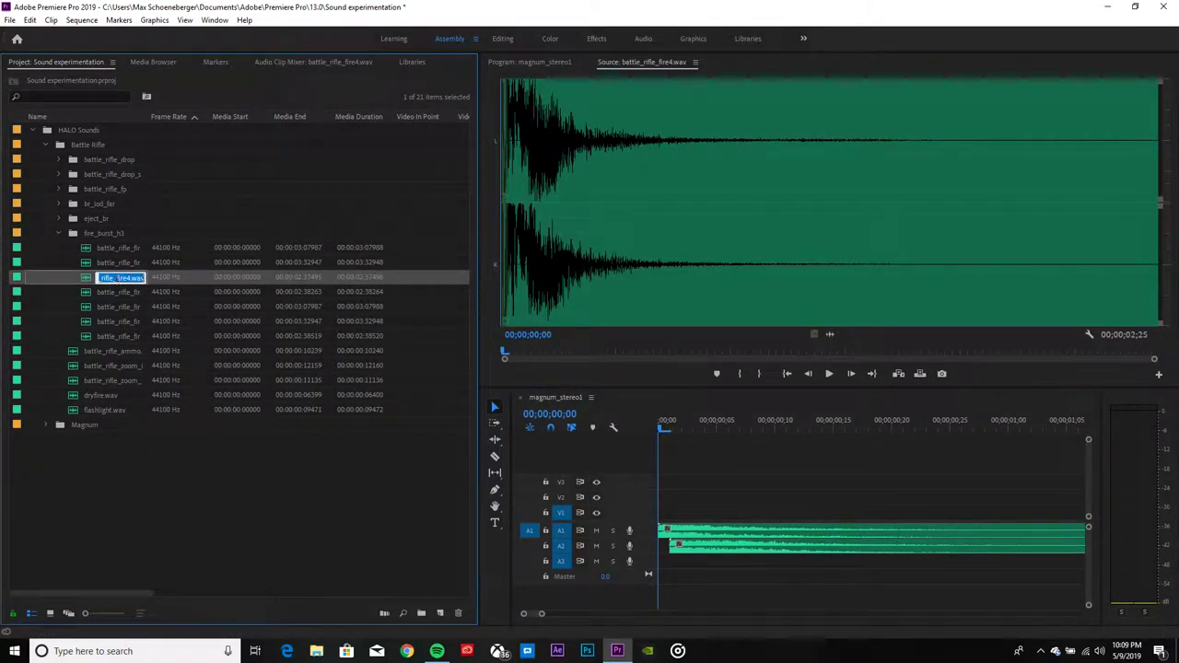
{"action": "left_click", "coordinate": [198, 492]}
{"action": "left_click", "coordinate": [111, 273]}
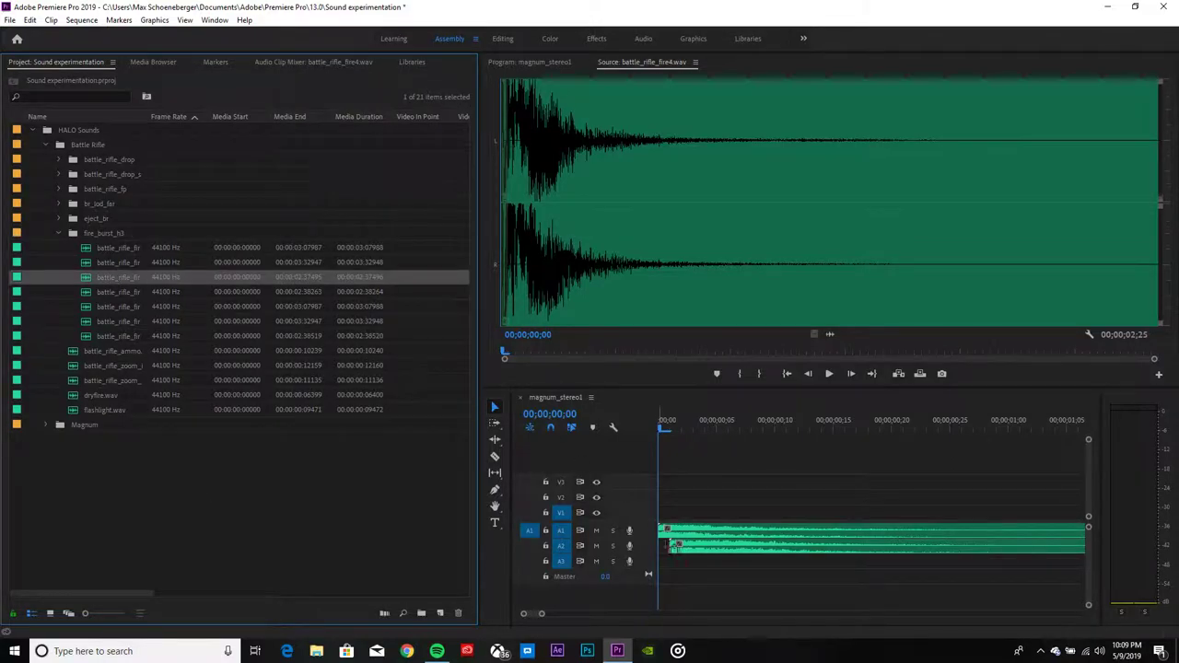
{"action": "left_click_drag", "start_coordinate": [674, 545], "coordinate": [685, 559]}
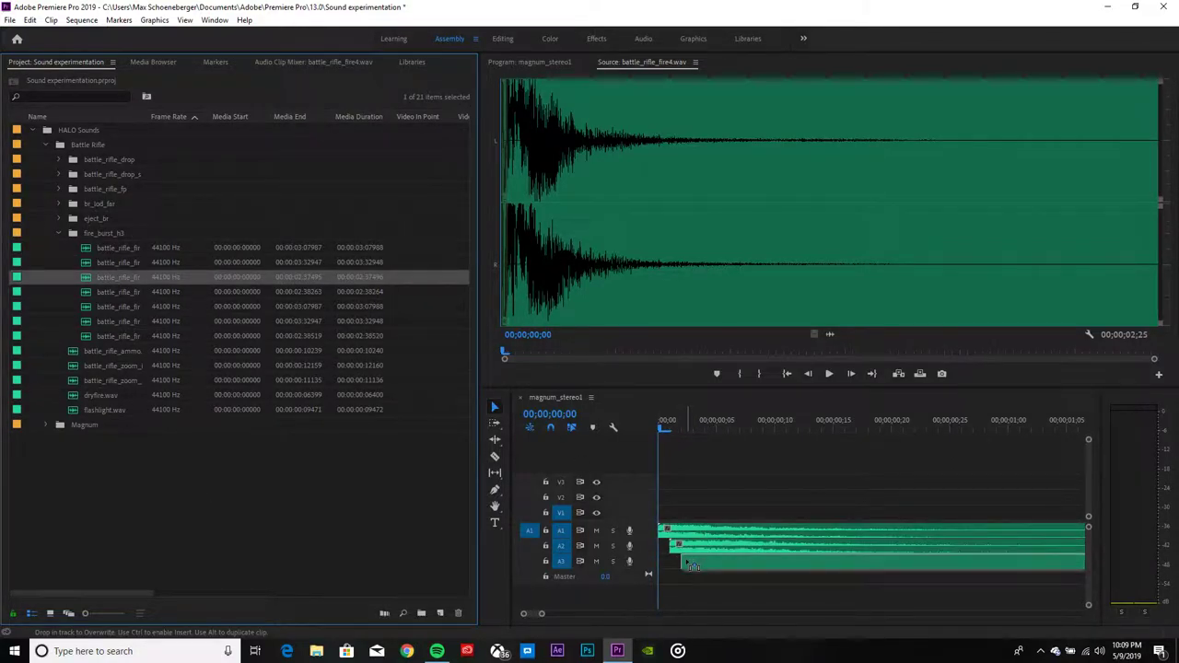
Preview battle_rifle_fire4.wav, then play the three stacked clips together
{"action": "left_click", "coordinate": [828, 373]}
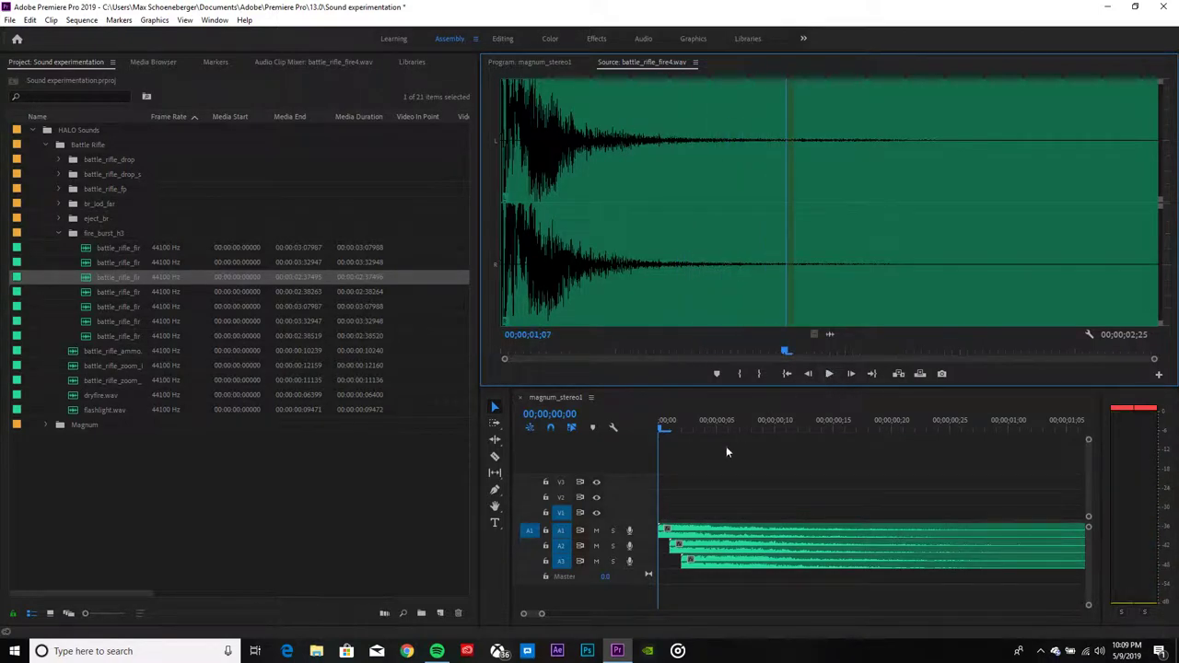
{"action": "left_click", "coordinate": [660, 426]}
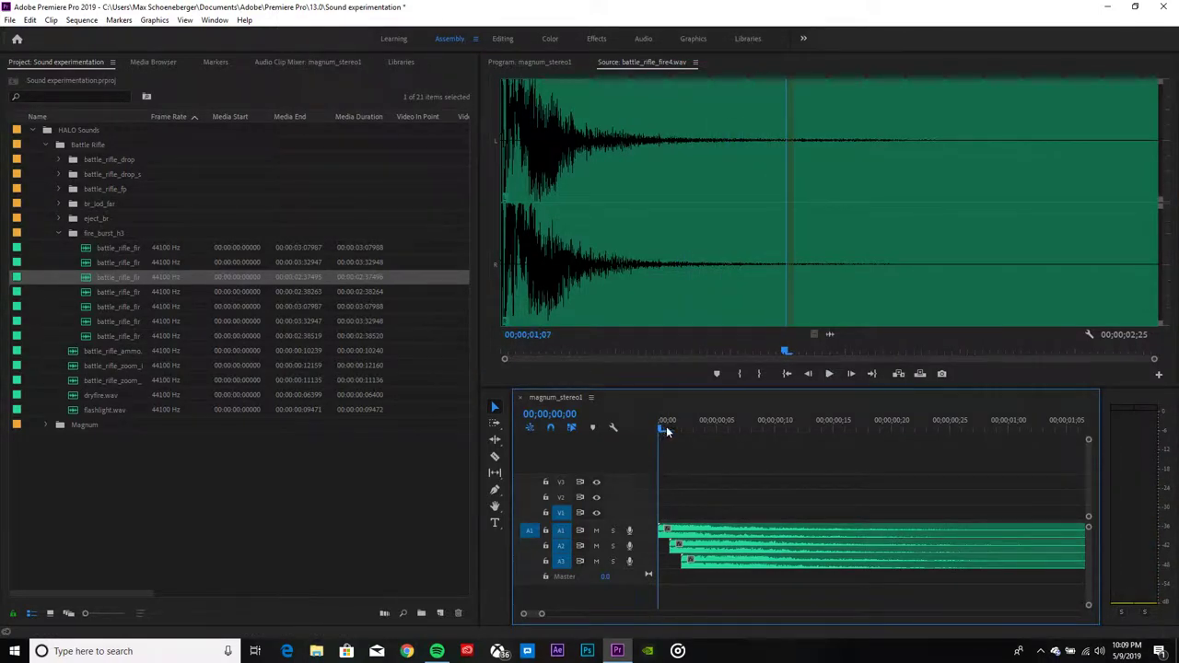
{"action": "left_click", "coordinate": [829, 373]}
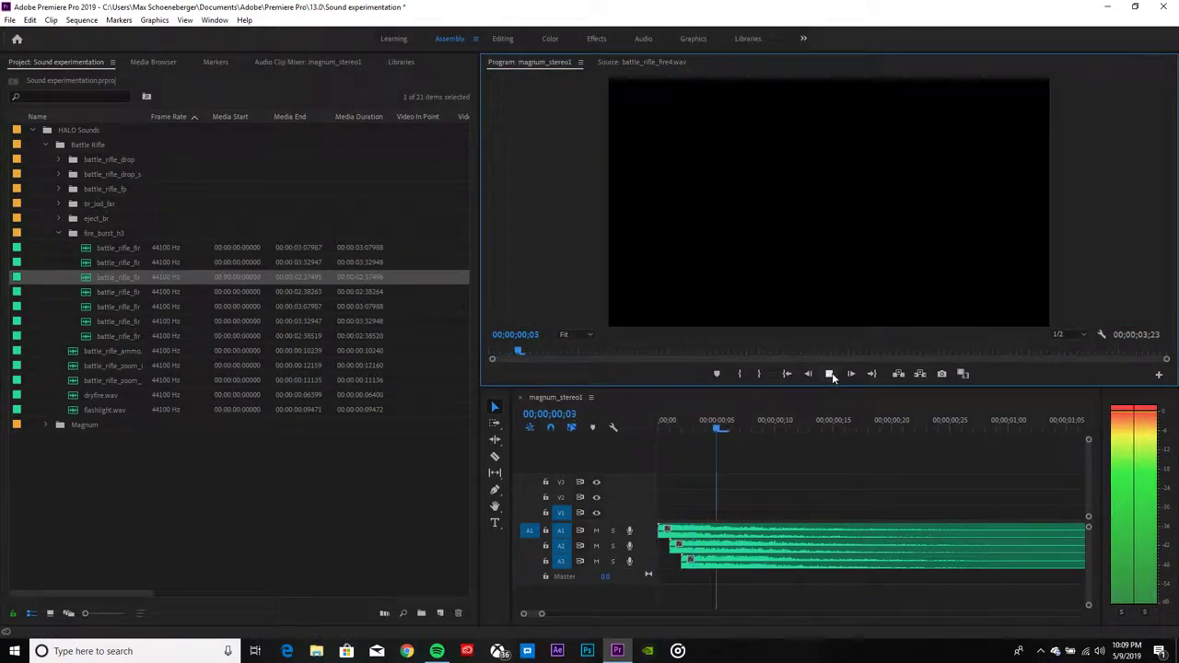
{"action": "left_click", "coordinate": [832, 372]}
{"action": "key", "text": "Home"}
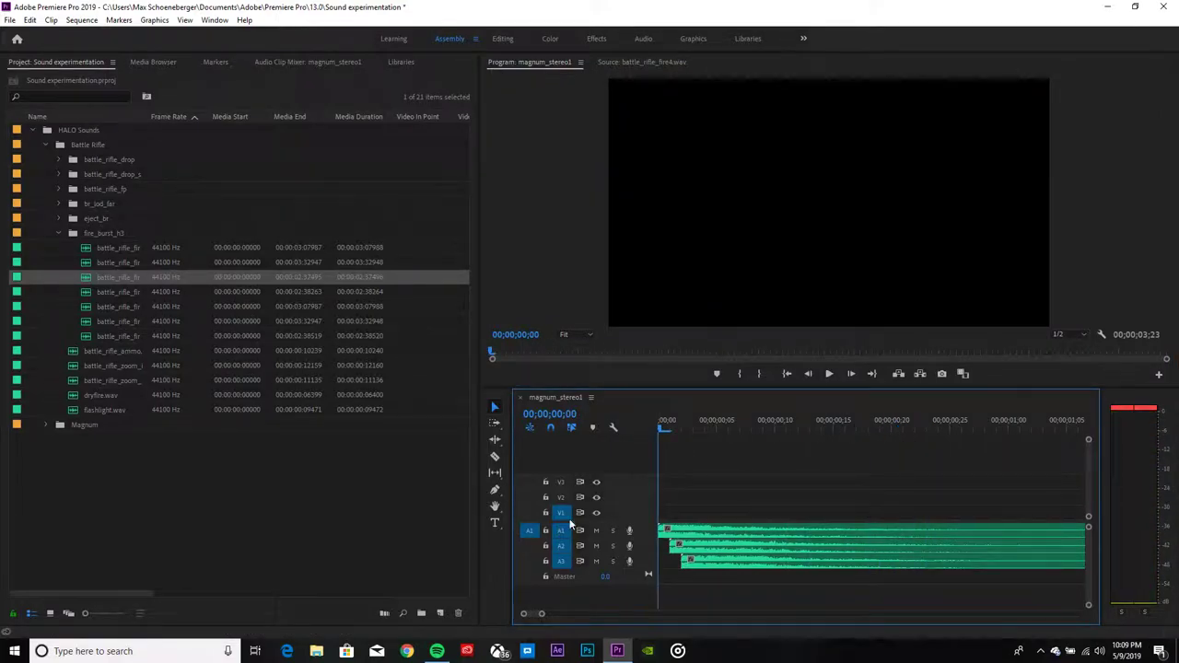
{"action": "left_click", "coordinate": [683, 549]}
{"action": "left_click_drag", "start_coordinate": [683, 549], "coordinate": [737, 563]}
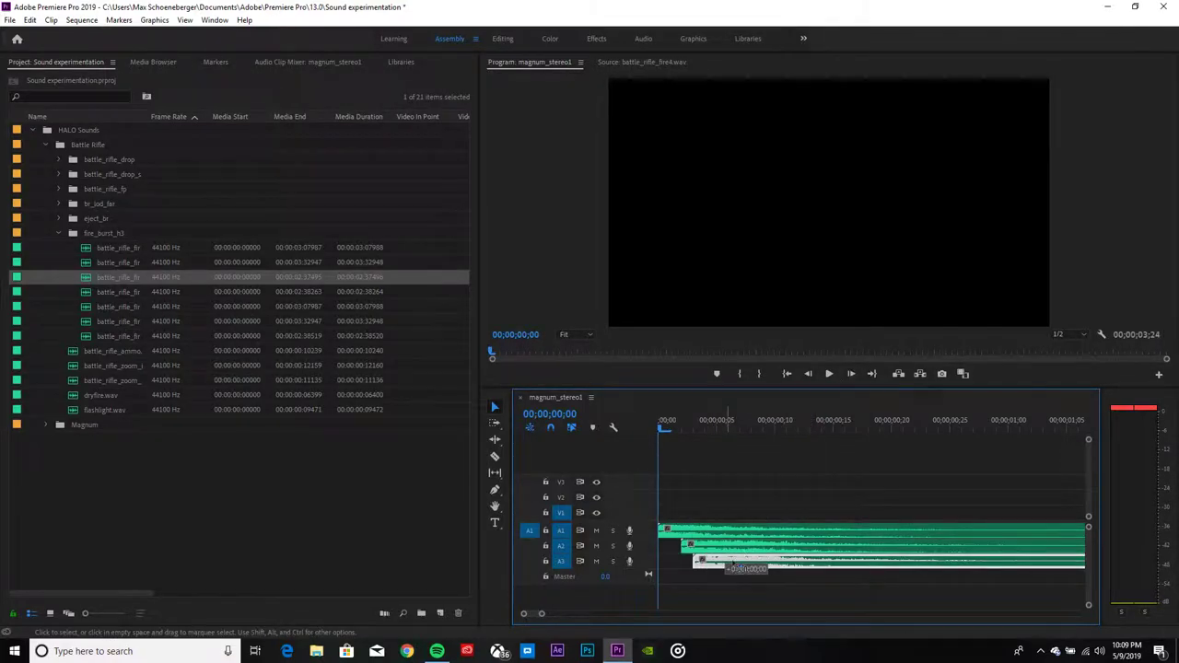
{"action": "left_click_drag", "start_coordinate": [732, 565], "coordinate": [744, 565]}
{"action": "left_click", "coordinate": [831, 371]}
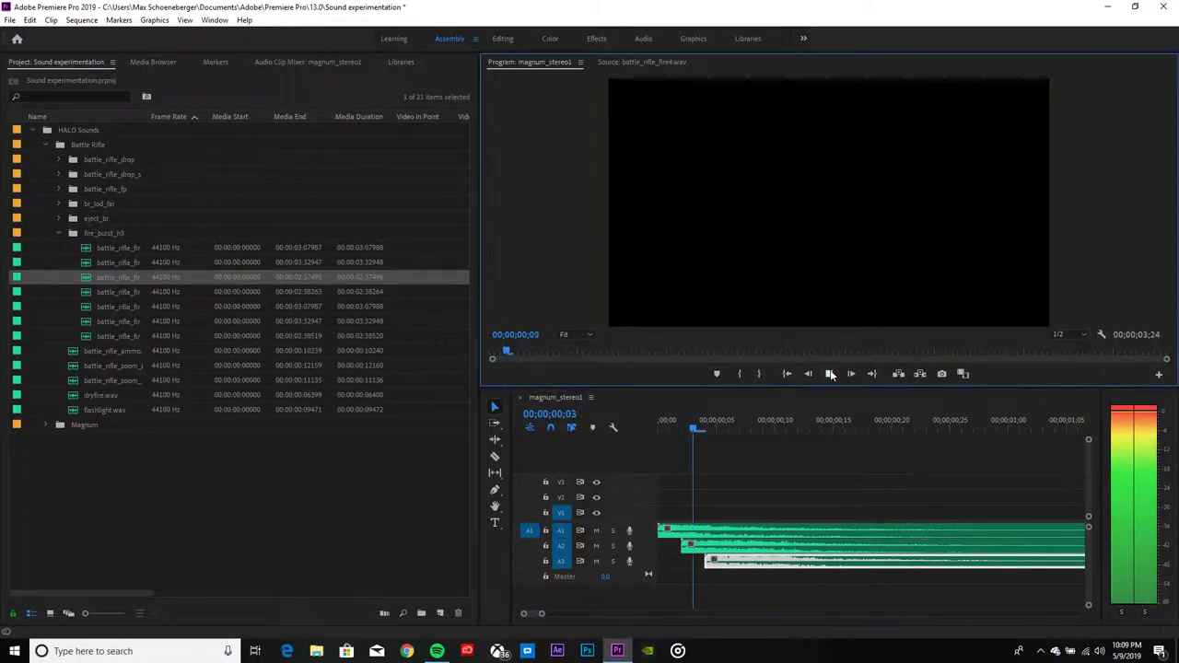
{"action": "left_click", "coordinate": [645, 485]}
{"action": "key", "text": "Home"}
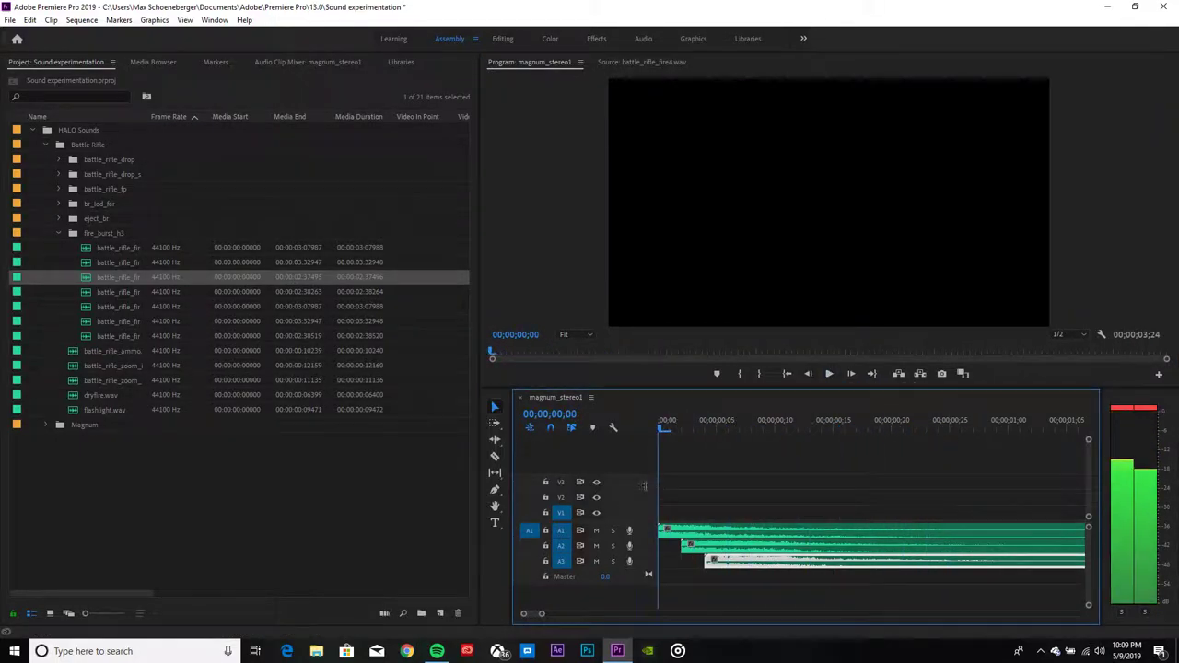
{"action": "left_click", "coordinate": [831, 372]}
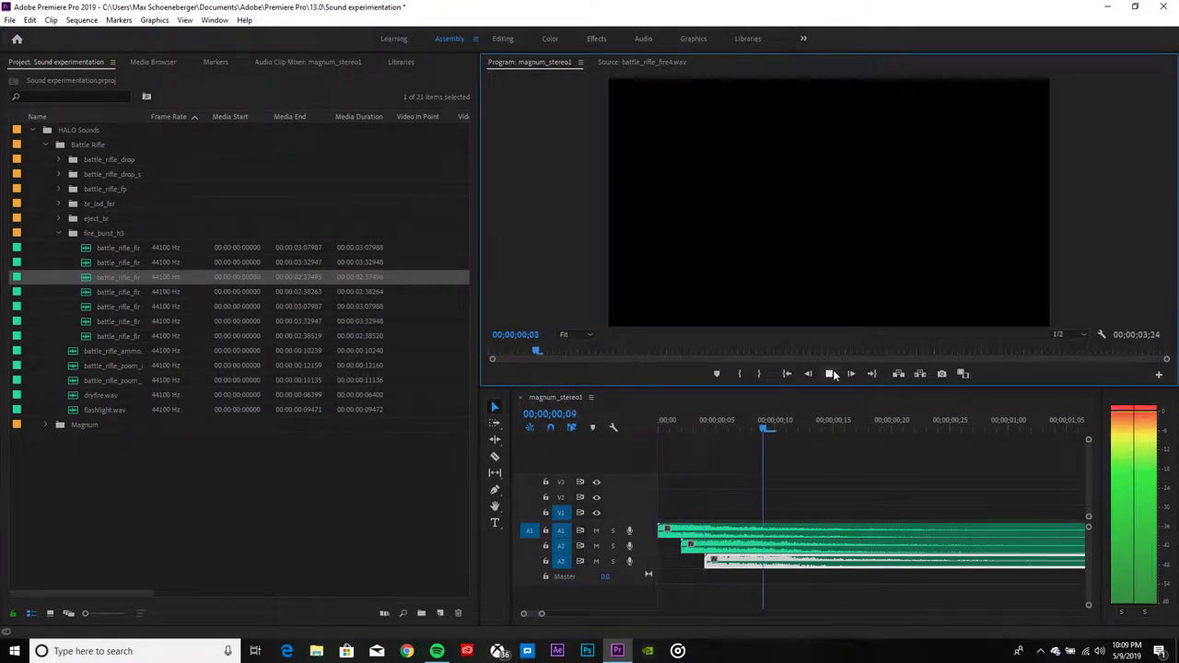
{"action": "left_click", "coordinate": [865, 495]}
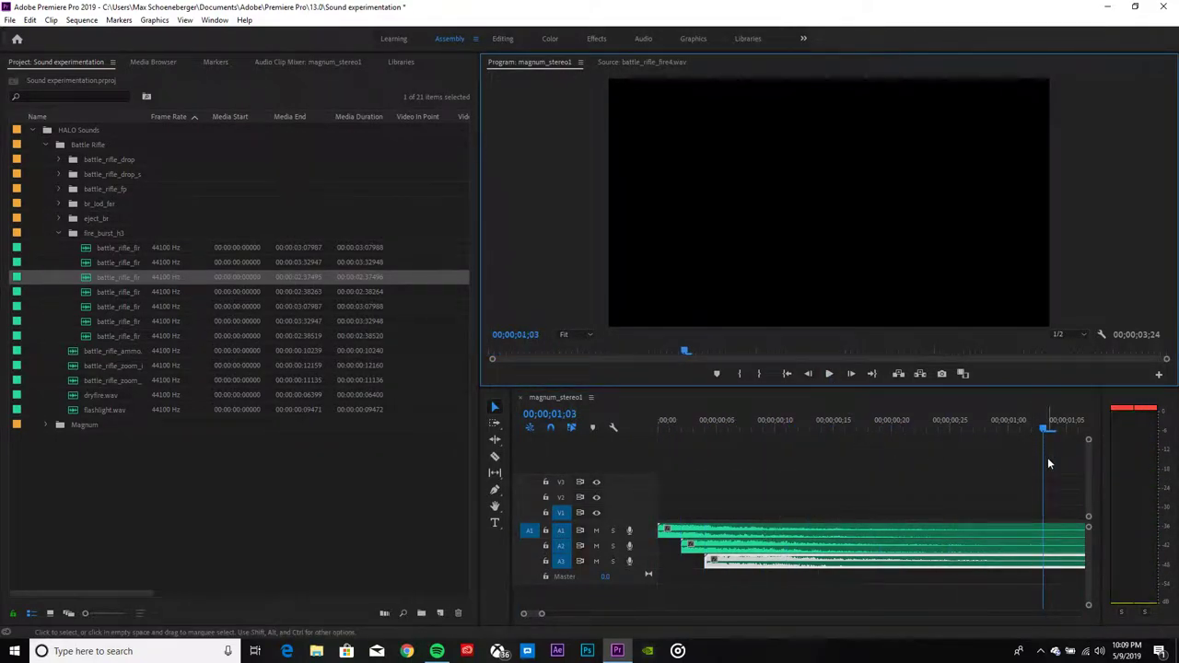
{"action": "left_click_drag", "start_coordinate": [1048, 429], "coordinate": [659, 429]}
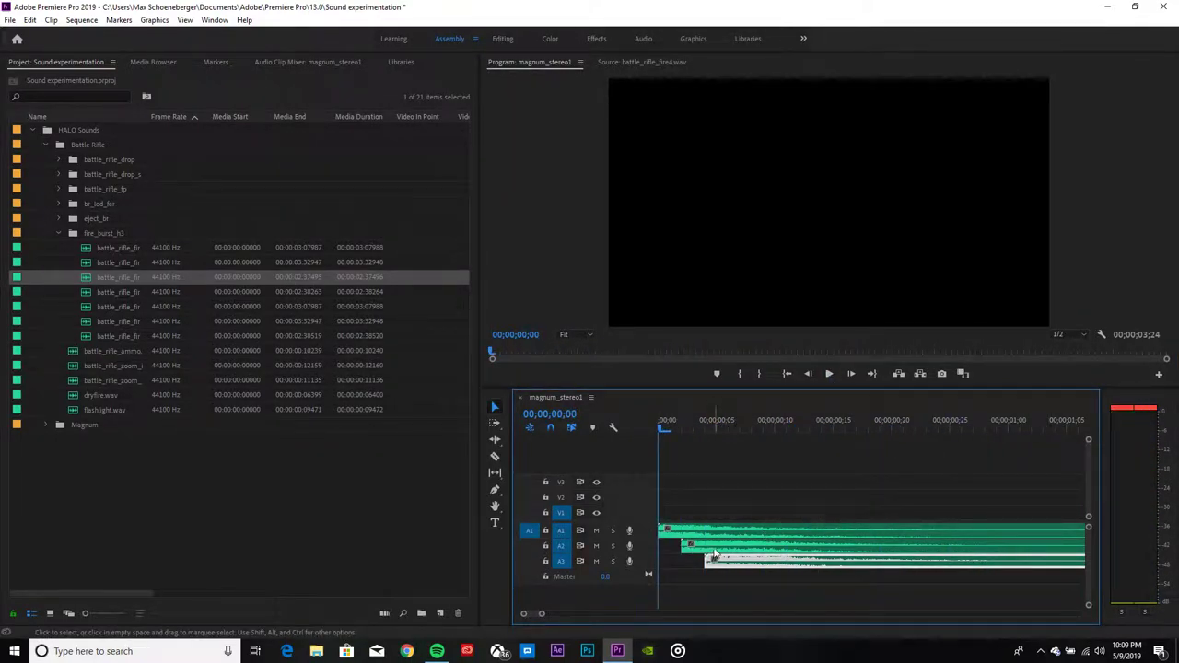
{"action": "left_click_drag", "start_coordinate": [714, 556], "coordinate": [751, 561]}
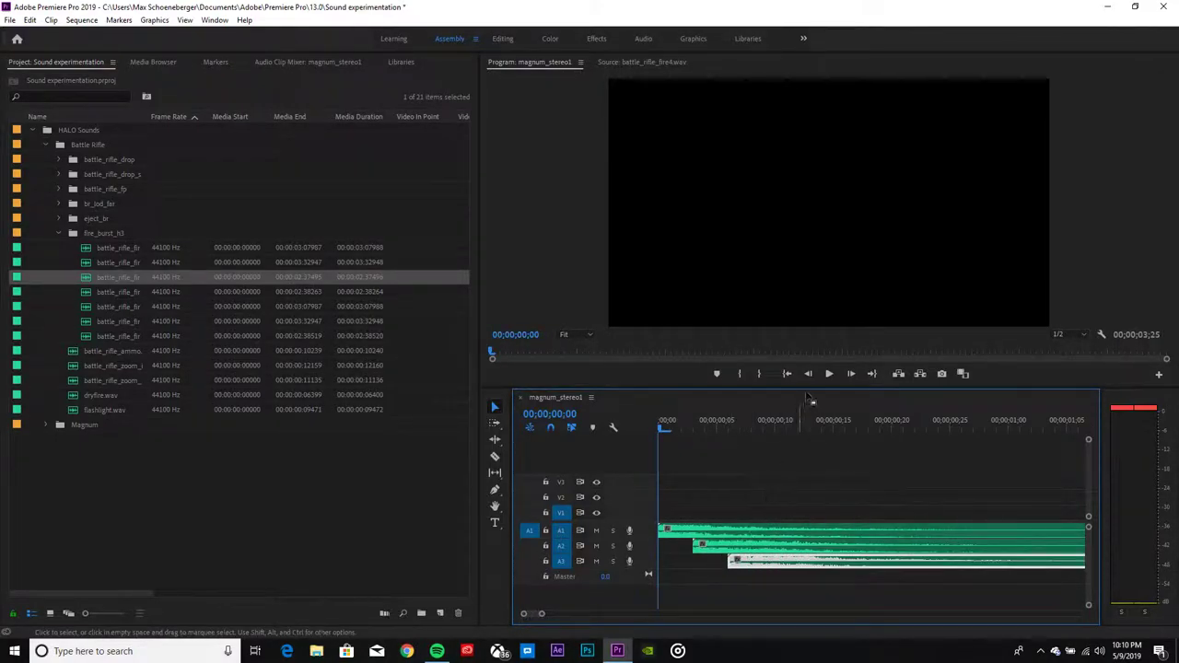
{"action": "left_click", "coordinate": [829, 376]}
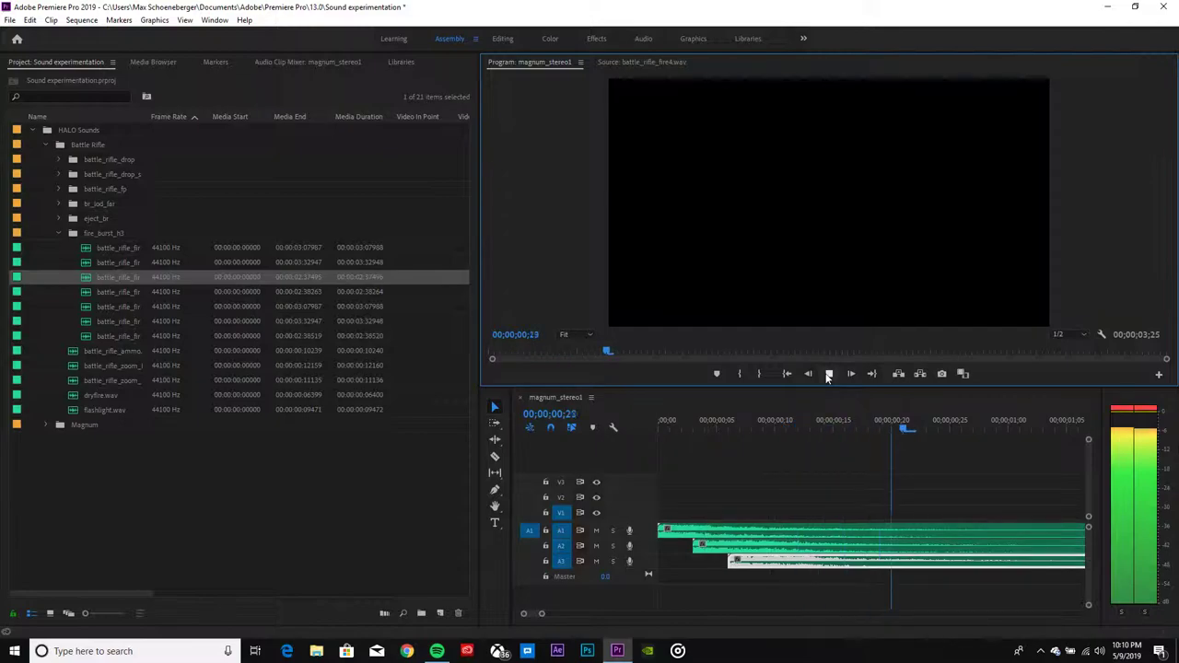
{"action": "key", "text": "space"}
{"action": "left_click", "coordinate": [985, 461]}
{"action": "key", "text": "Home"}
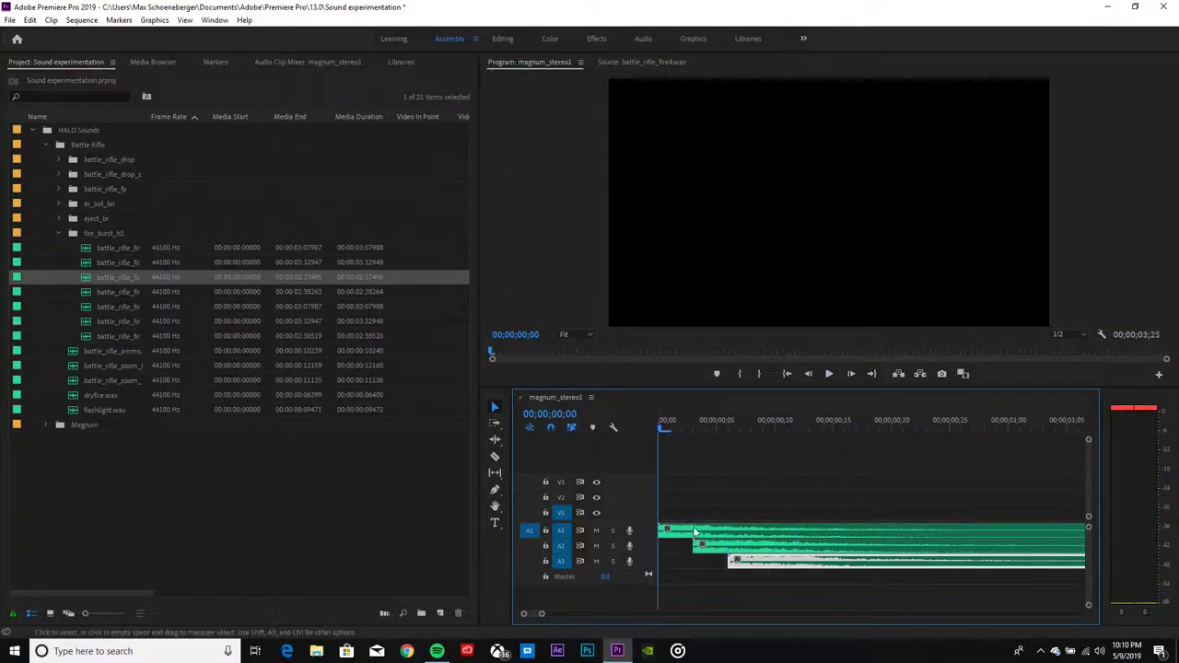
{"action": "left_click", "coordinate": [828, 374]}
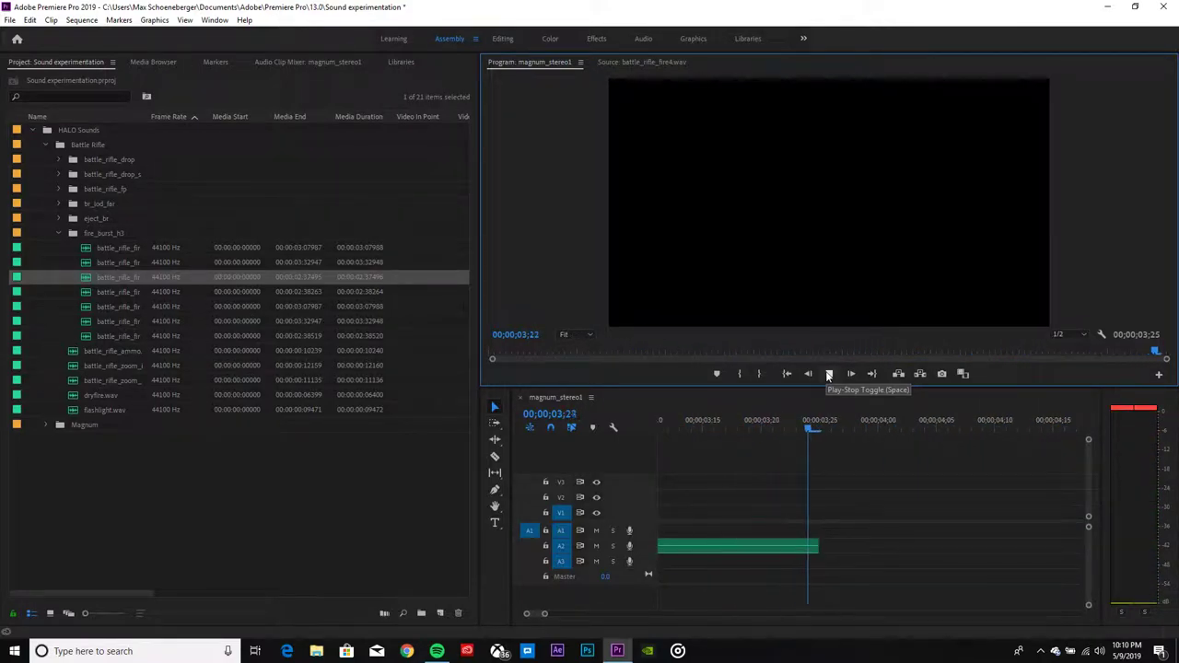
{"action": "left_click", "coordinate": [820, 443]}
{"action": "key", "text": "Home"}
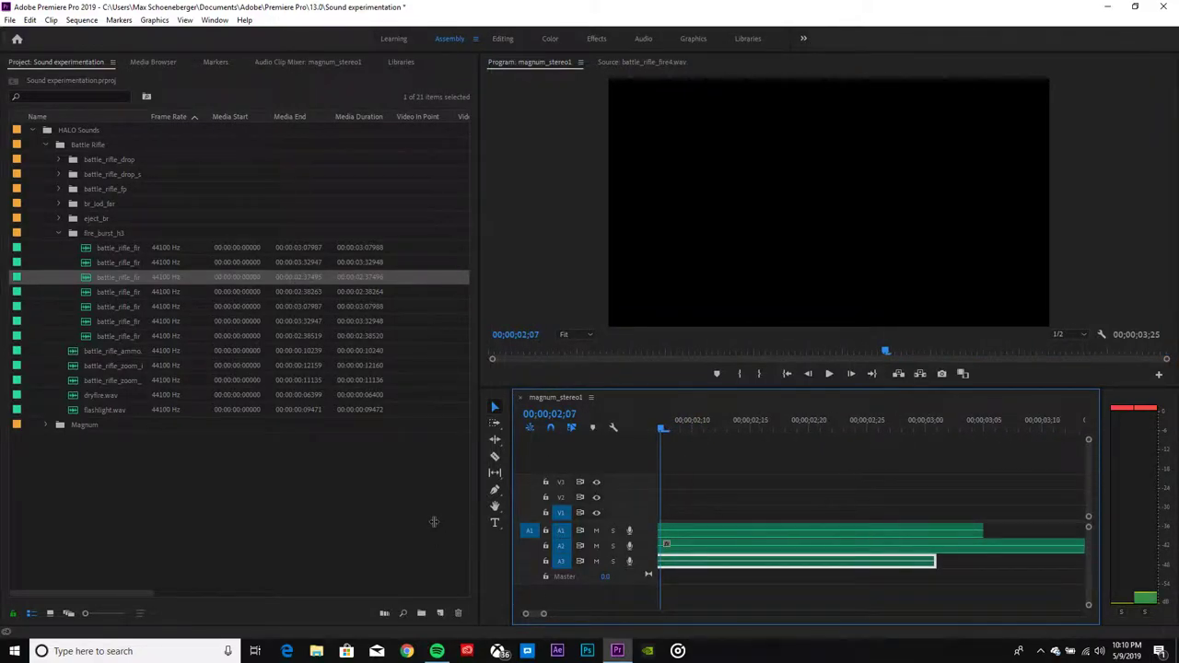
{"action": "key", "text": "space"}
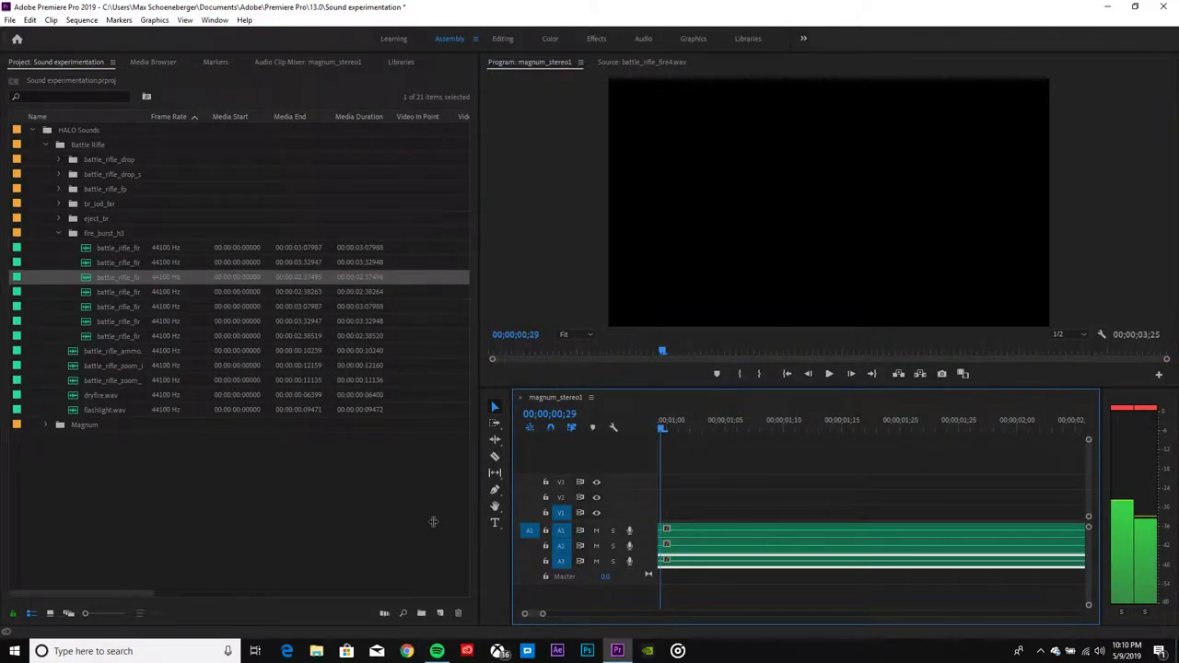
{"action": "left_click", "coordinate": [787, 374]}
{"action": "left_click", "coordinate": [788, 374]}
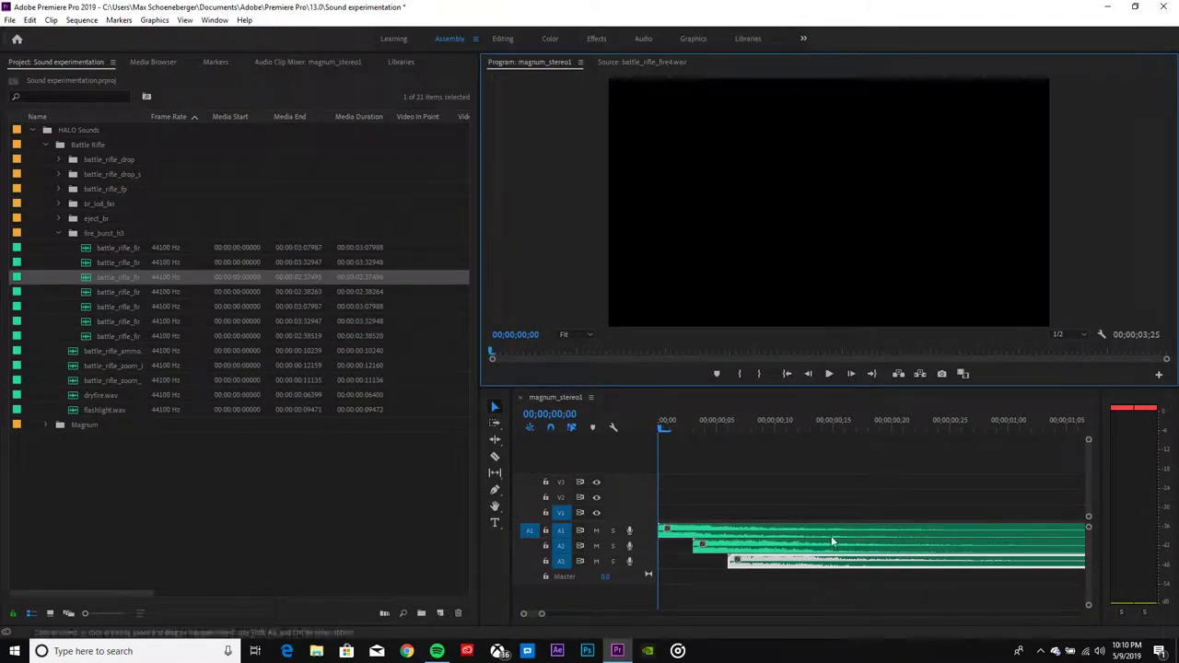
{"action": "left_click", "coordinate": [830, 373]}
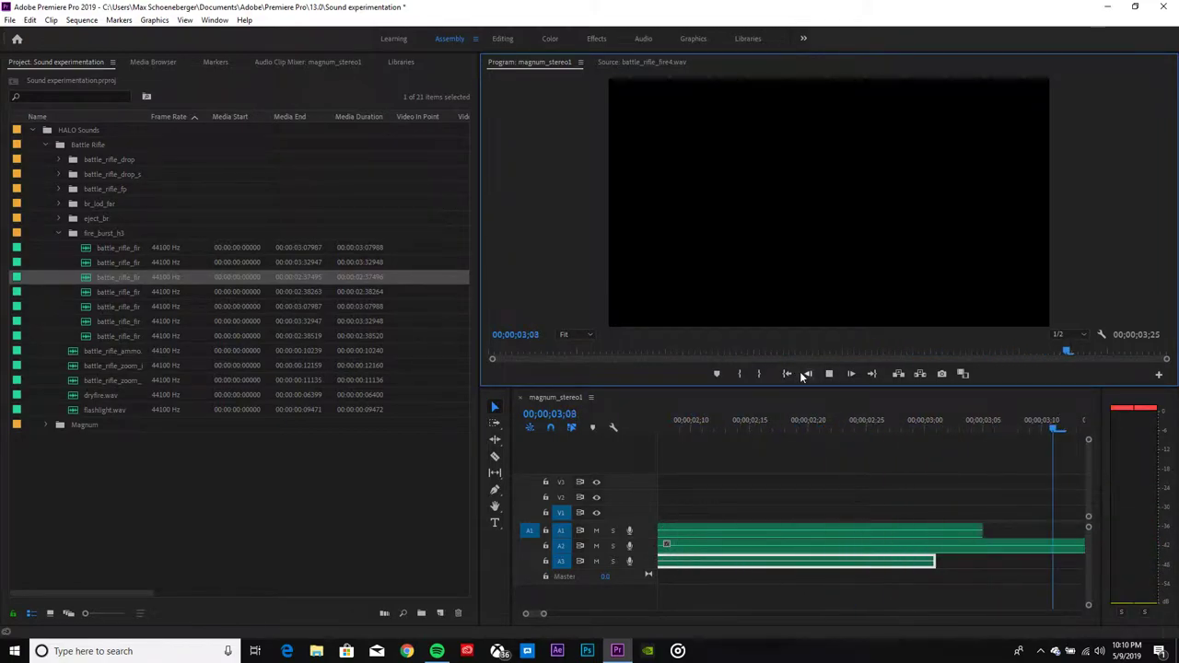
{"action": "left_click", "coordinate": [788, 375]}
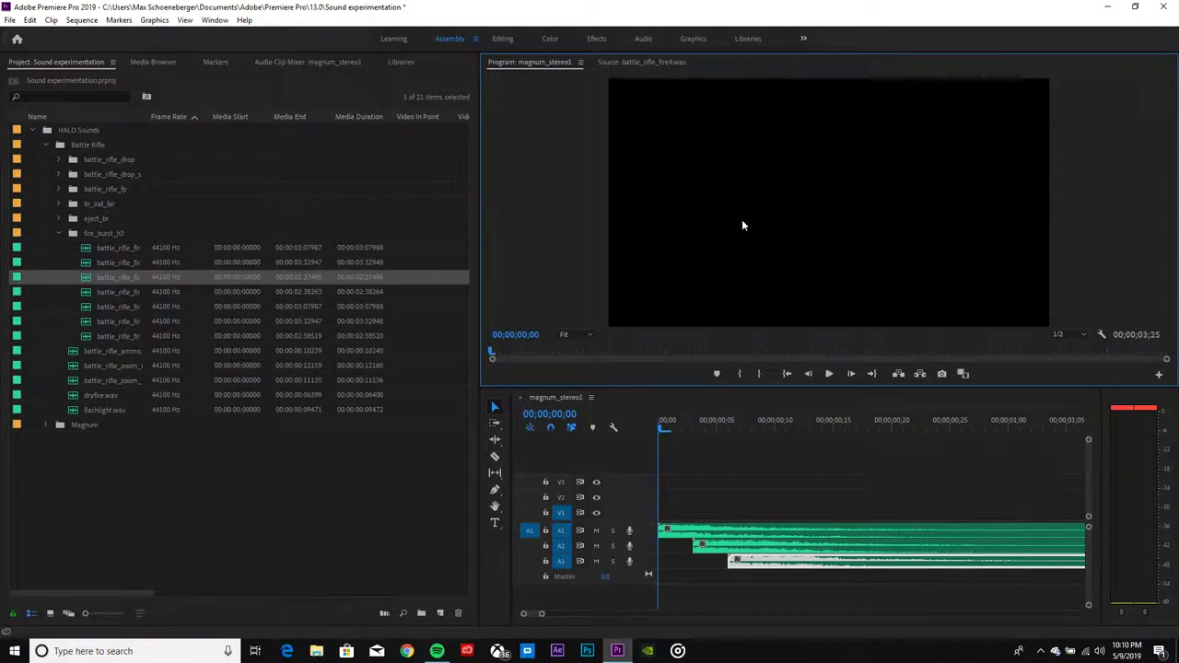
In the Effects workspace, add Studio Reverb to battle_rifle_fire2 with room size 83.3 and 44.4% dry
{"action": "left_click", "coordinate": [597, 39]}
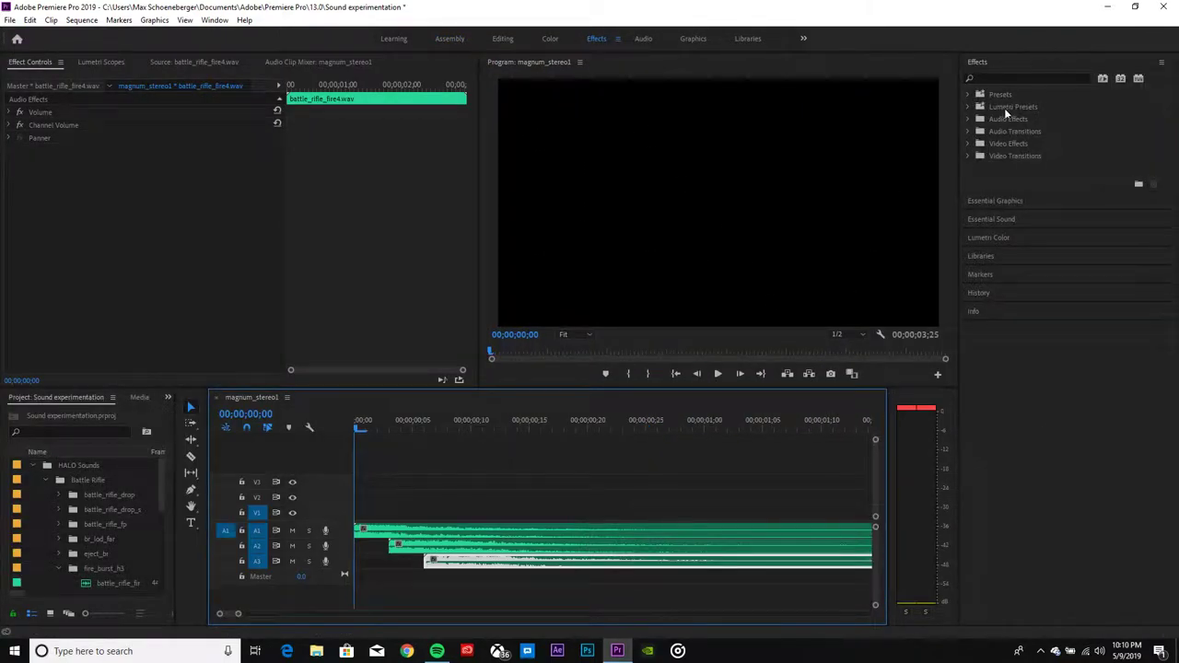
{"action": "left_click", "coordinate": [989, 78]}
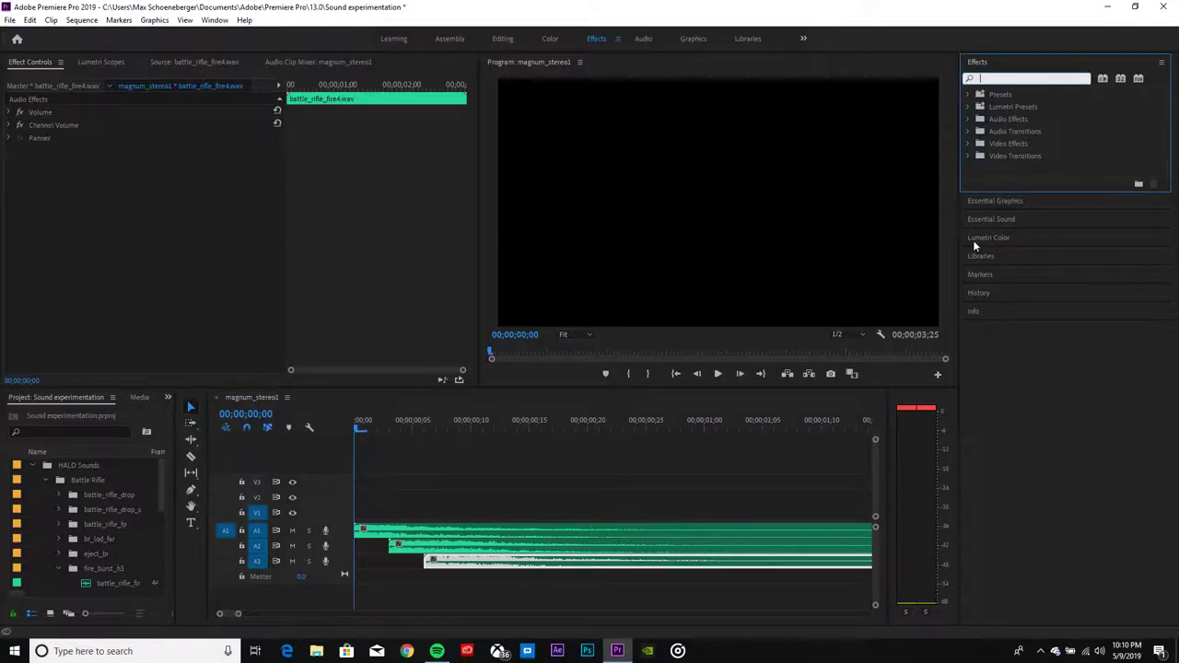
{"action": "type", "text": "rever"}
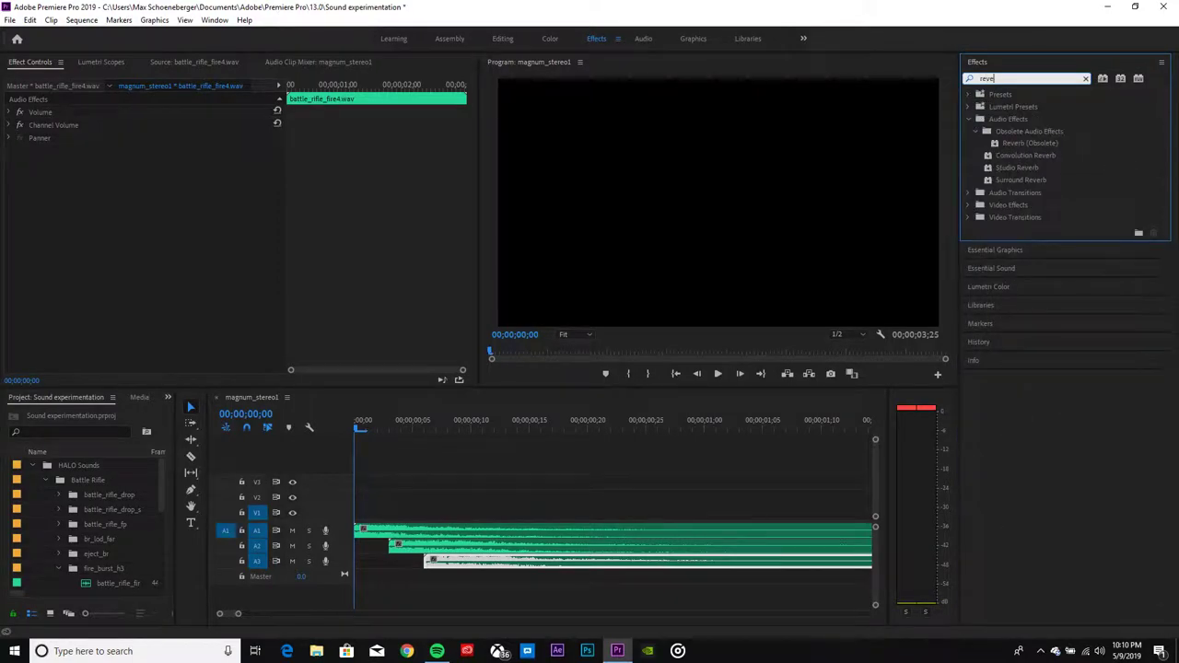
{"action": "type", "text": "b"}
{"action": "left_click_drag", "start_coordinate": [1009, 166], "coordinate": [406, 534]}
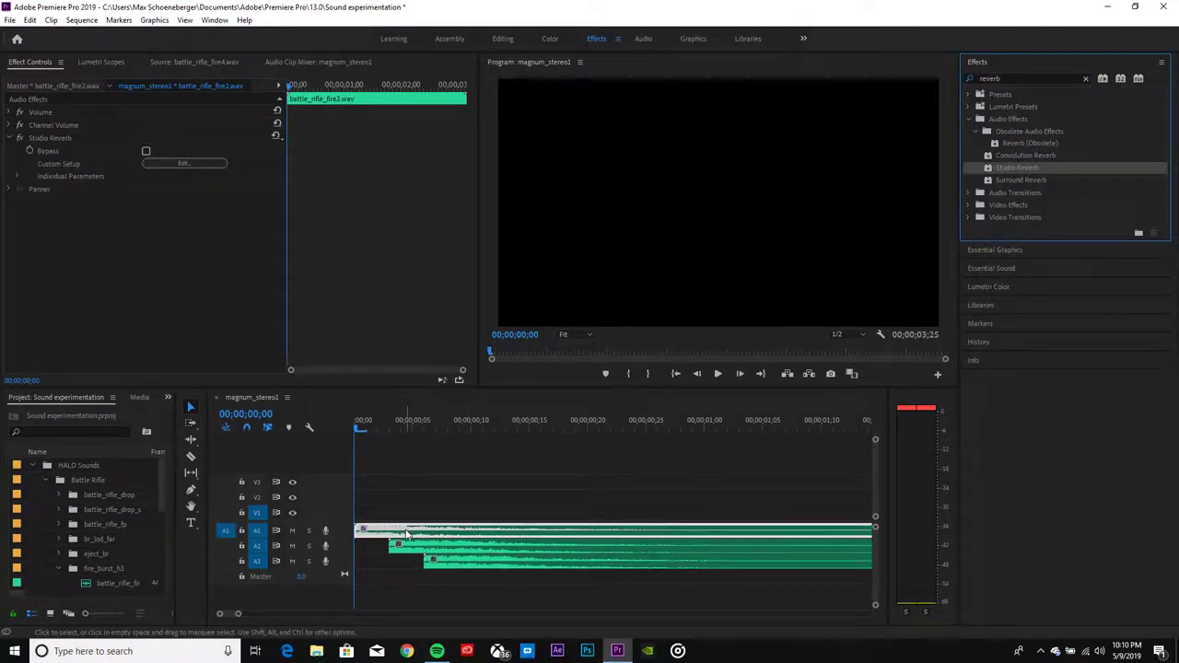
{"action": "left_click", "coordinate": [184, 163]}
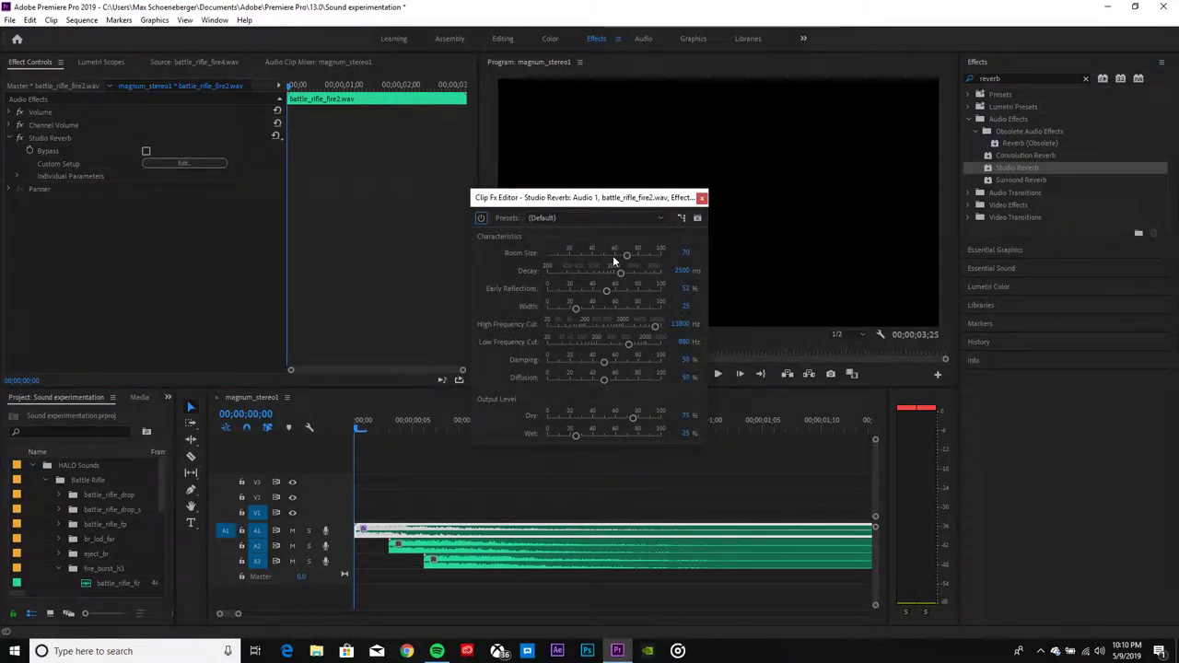
{"action": "left_click_drag", "start_coordinate": [629, 258], "coordinate": [645, 259]}
{"action": "mouse_move", "coordinate": [633, 421]}
{"action": "left_mouse_down"}
{"action": "mouse_move", "coordinate": [599, 420]}
{"action": "mouse_move", "coordinate": [636, 436]}
{"action": "mouse_move", "coordinate": [623, 440]}
{"action": "left_mouse_up"}
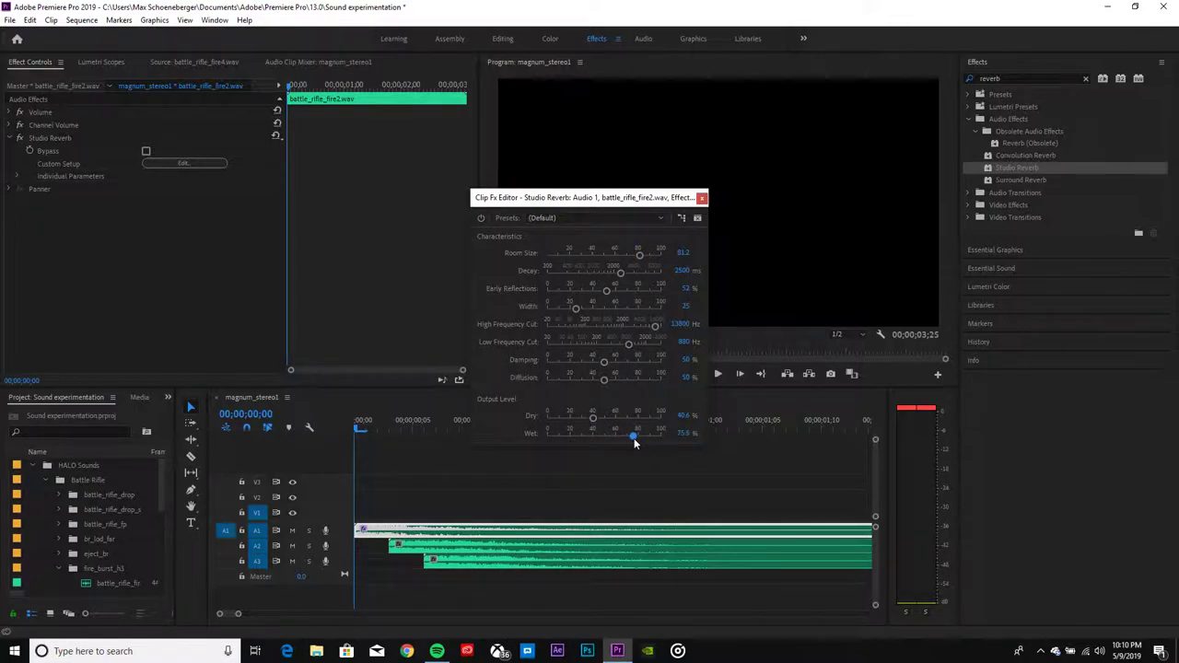
{"action": "left_click", "coordinate": [702, 199]}
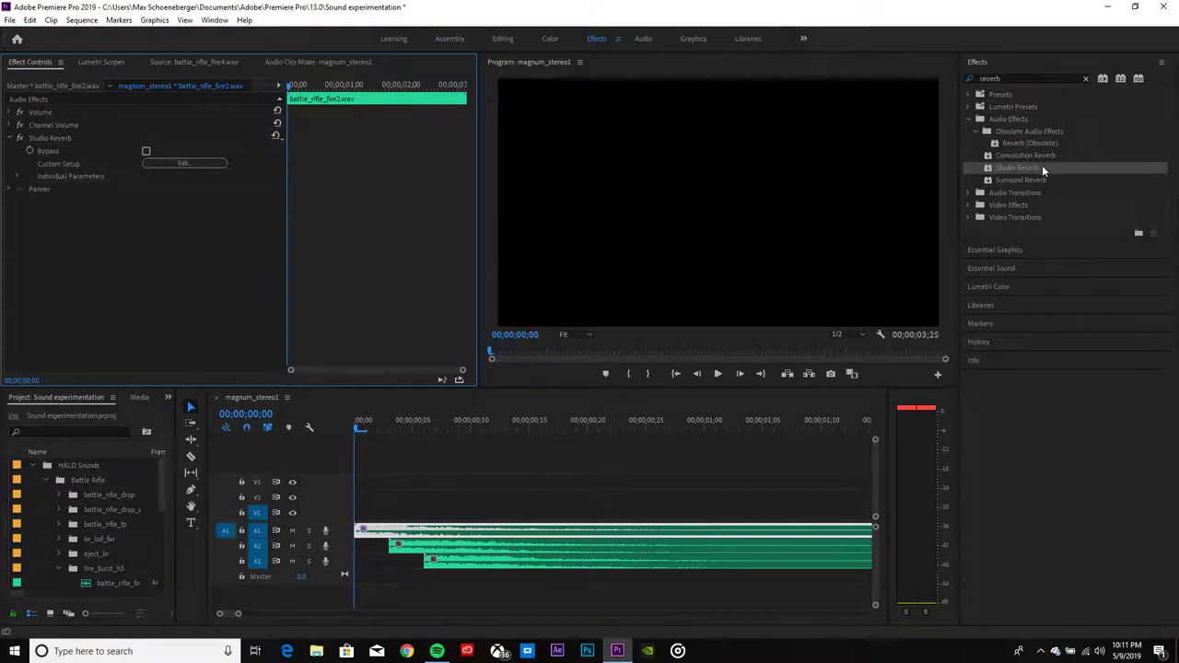
Add Studio Reverb to battle_rifle_fire3 with room size 80.6 and 29.8% dry
{"action": "left_click_drag", "start_coordinate": [1007, 167], "coordinate": [413, 547]}
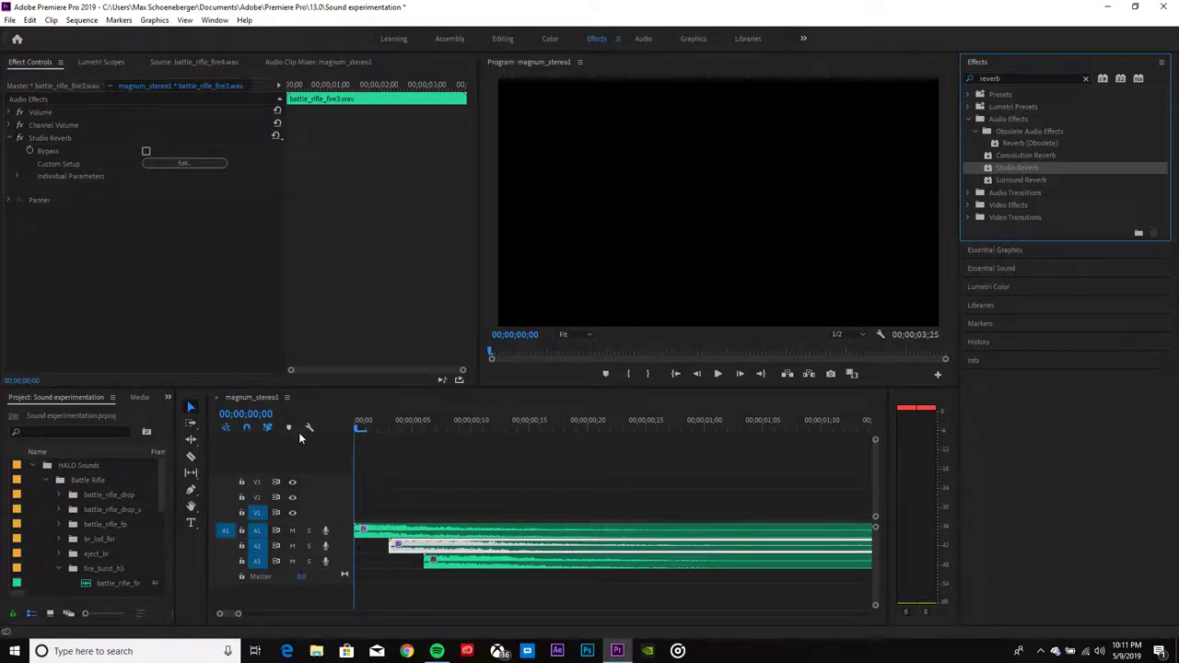
{"action": "left_click", "coordinate": [185, 163]}
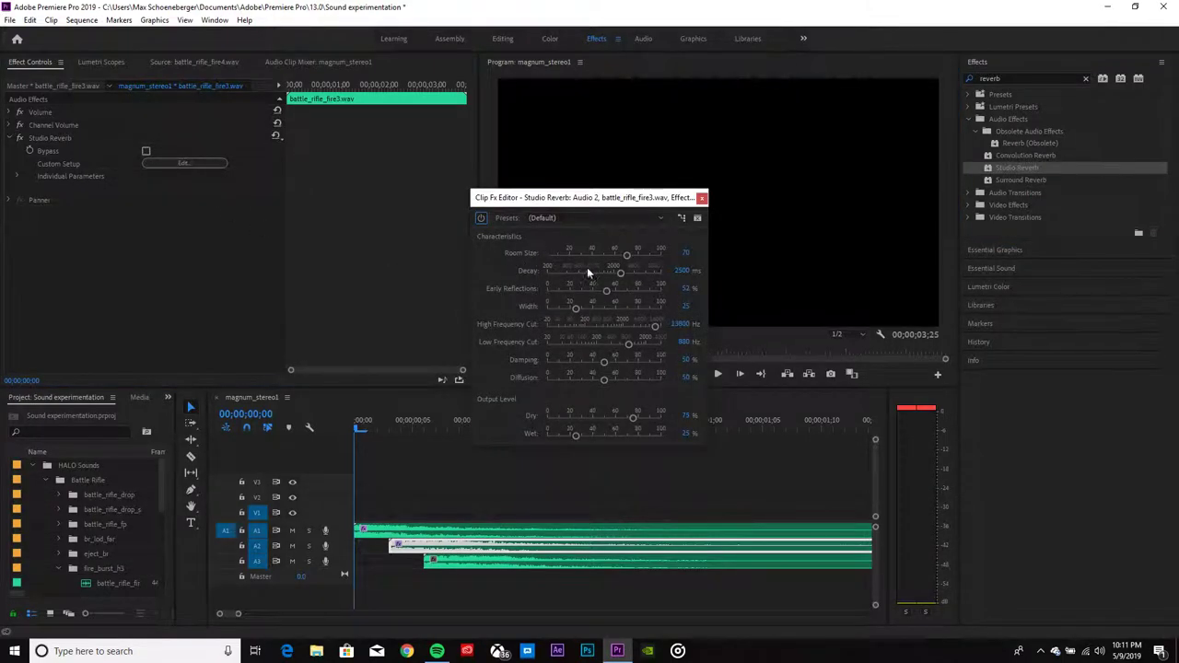
{"action": "left_click_drag", "start_coordinate": [627, 256], "coordinate": [642, 262]}
{"action": "left_click_drag", "start_coordinate": [632, 415], "coordinate": [582, 425]}
Raise battle_rifle_fire3's Studio Reverb dry level to 38.8%
{"action": "left_click", "coordinate": [702, 198]}
{"action": "left_click", "coordinate": [431, 525]}
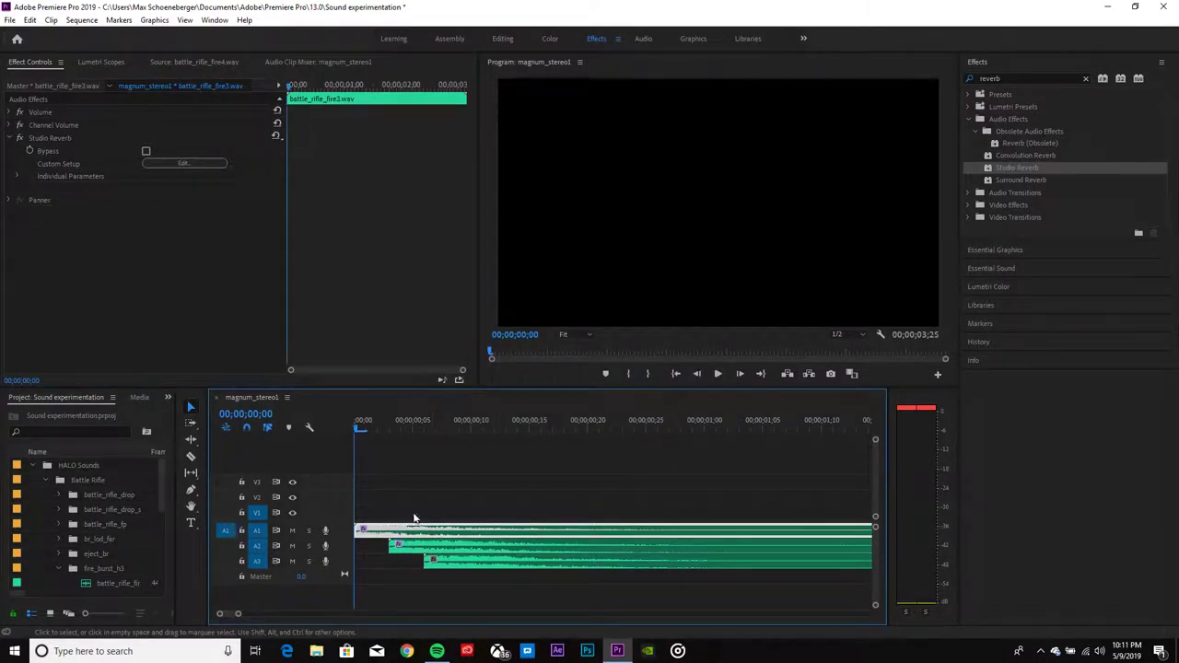
{"action": "left_click", "coordinate": [196, 163]}
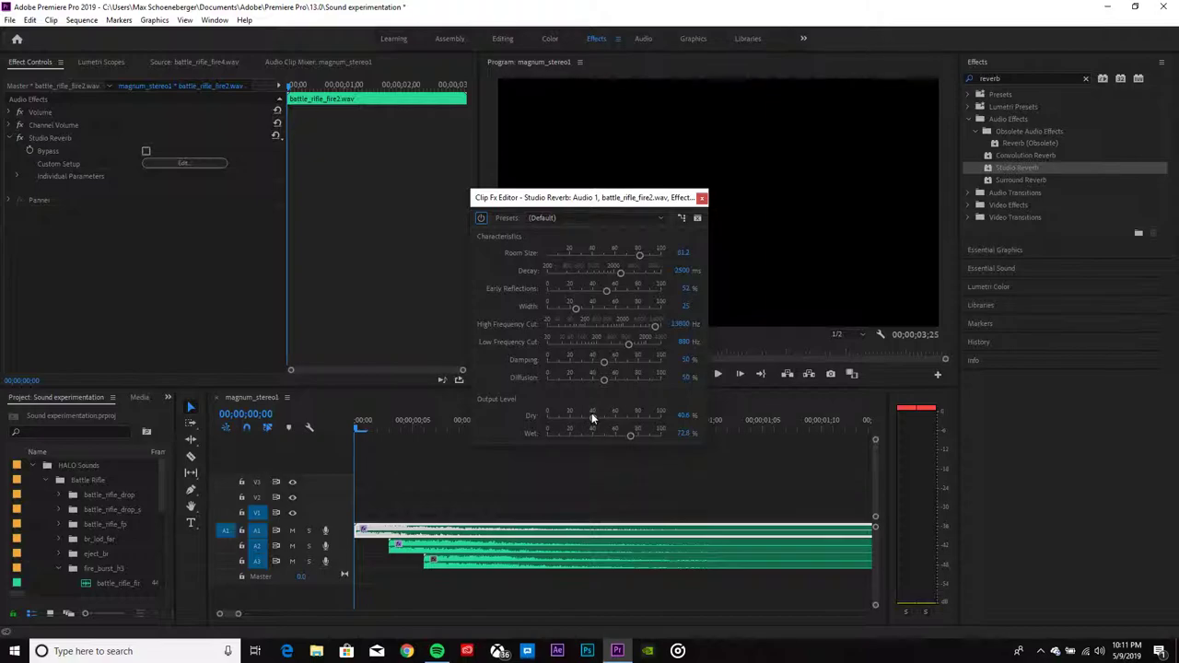
{"action": "left_click", "coordinate": [701, 197]}
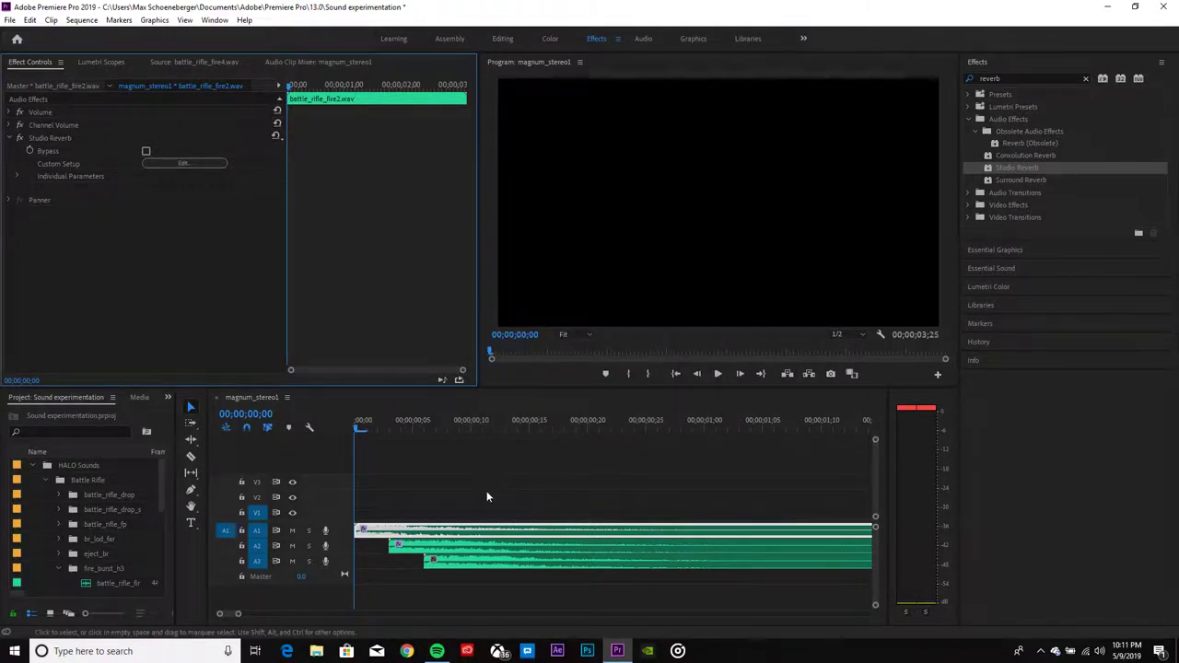
{"action": "left_click", "coordinate": [468, 546]}
{"action": "left_click", "coordinate": [196, 164]}
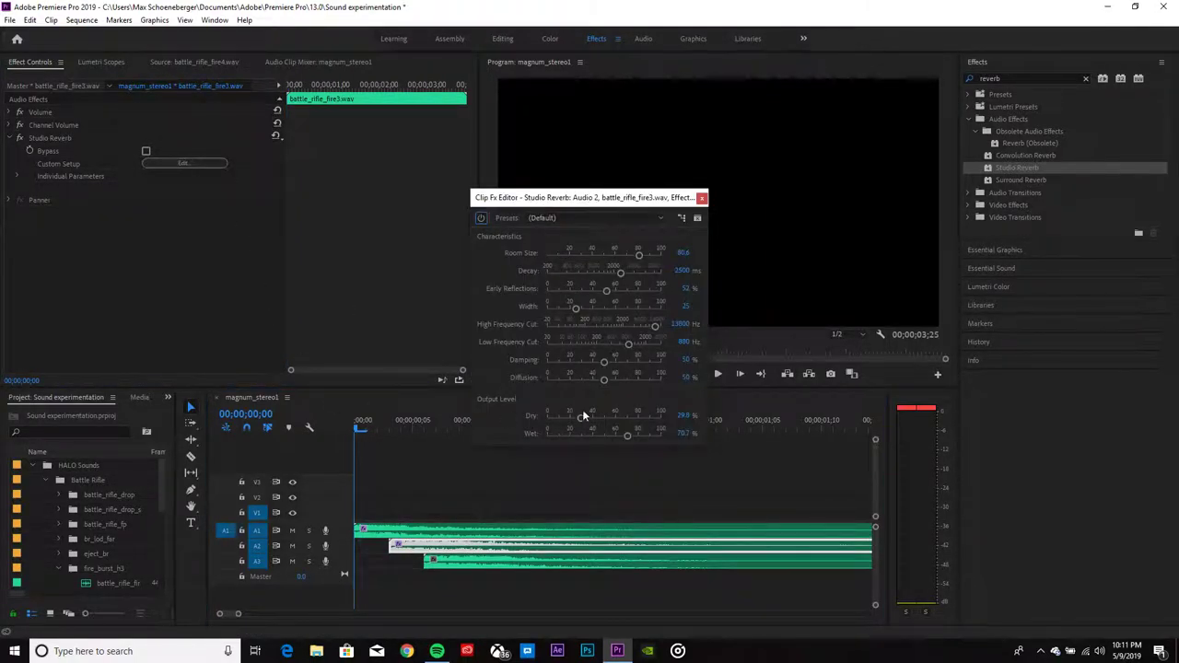
{"action": "left_click_drag", "start_coordinate": [582, 418], "coordinate": [589, 422]}
{"action": "left_click", "coordinate": [702, 197]}
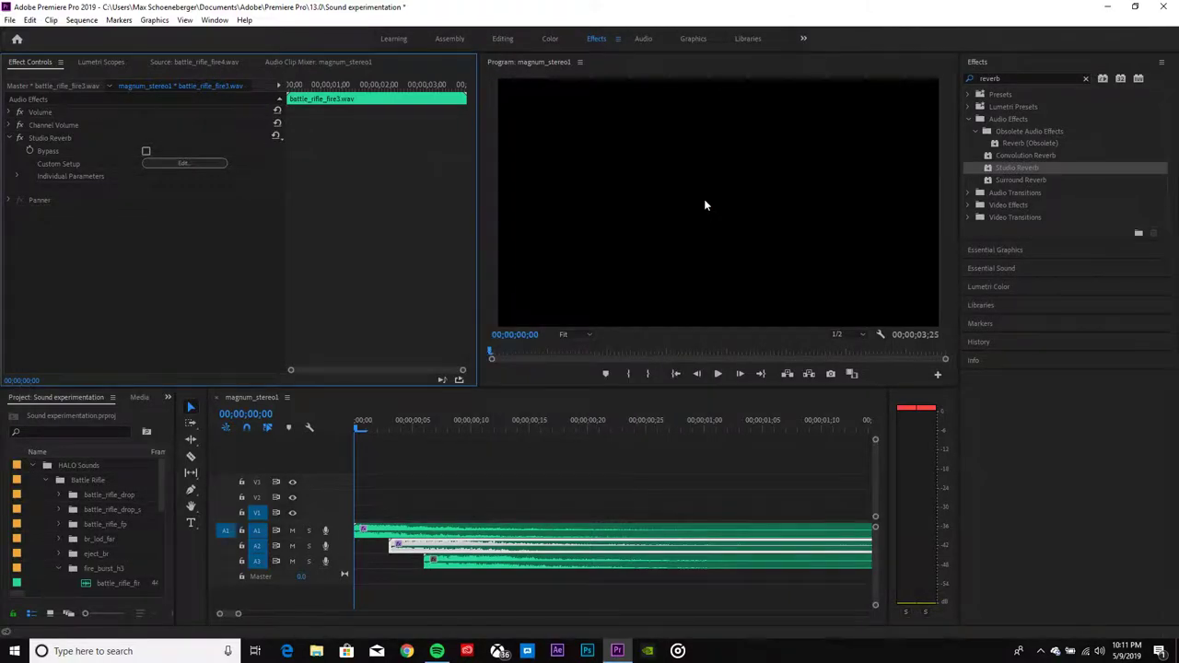
Add Studio Reverb to battle_rifle_fire4 at room size 79 with a lower dry level, then play the burst
{"action": "left_click_drag", "start_coordinate": [999, 167], "coordinate": [433, 560]}
{"action": "left_click", "coordinate": [203, 163]}
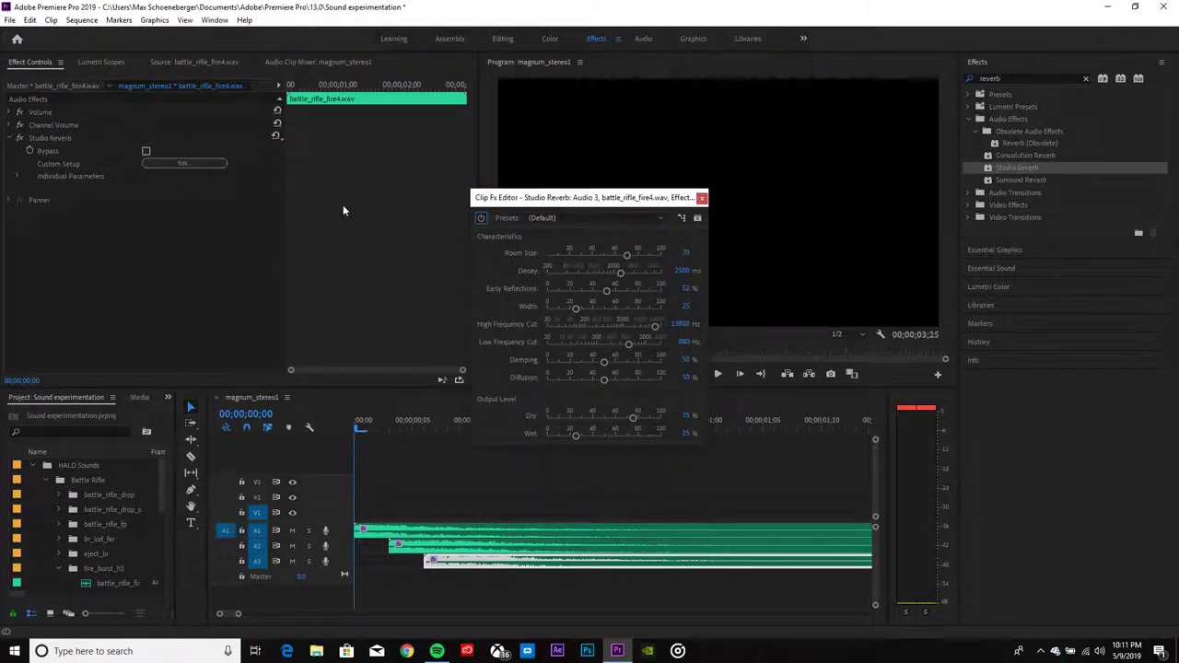
{"action": "left_click_drag", "start_coordinate": [626, 255], "coordinate": [635, 256]}
{"action": "left_click_drag", "start_coordinate": [632, 416], "coordinate": [617, 440]}
{"action": "left_click", "coordinate": [703, 197]}
{"action": "left_click", "coordinate": [717, 375]}
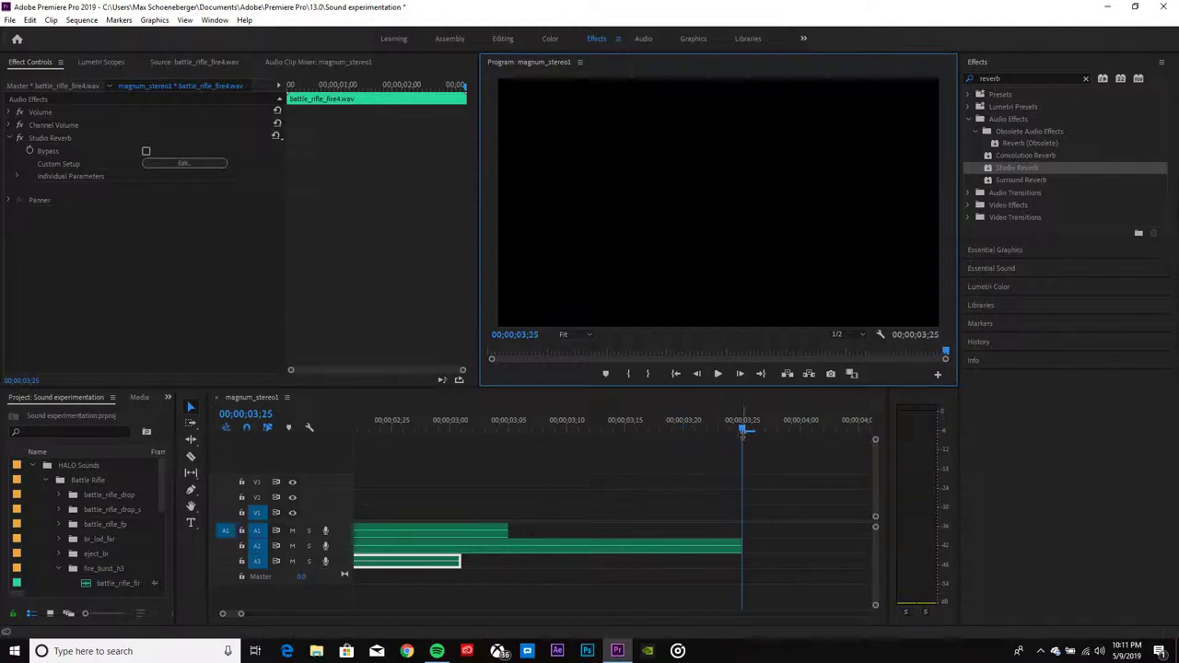
Add Amplify to battle_rifle_fire2 with both channels boosted to 15.55 dB
{"action": "key", "text": "Home"}
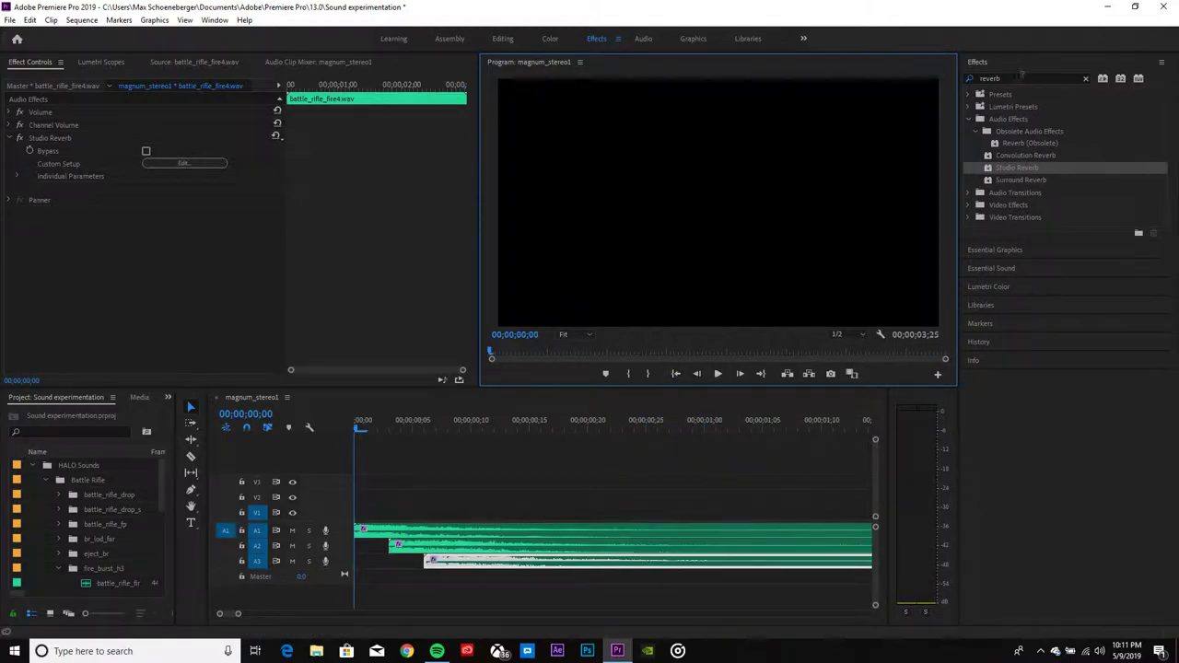
{"action": "left_click", "coordinate": [1022, 77]}
{"action": "key", "text": "BackSpace"}
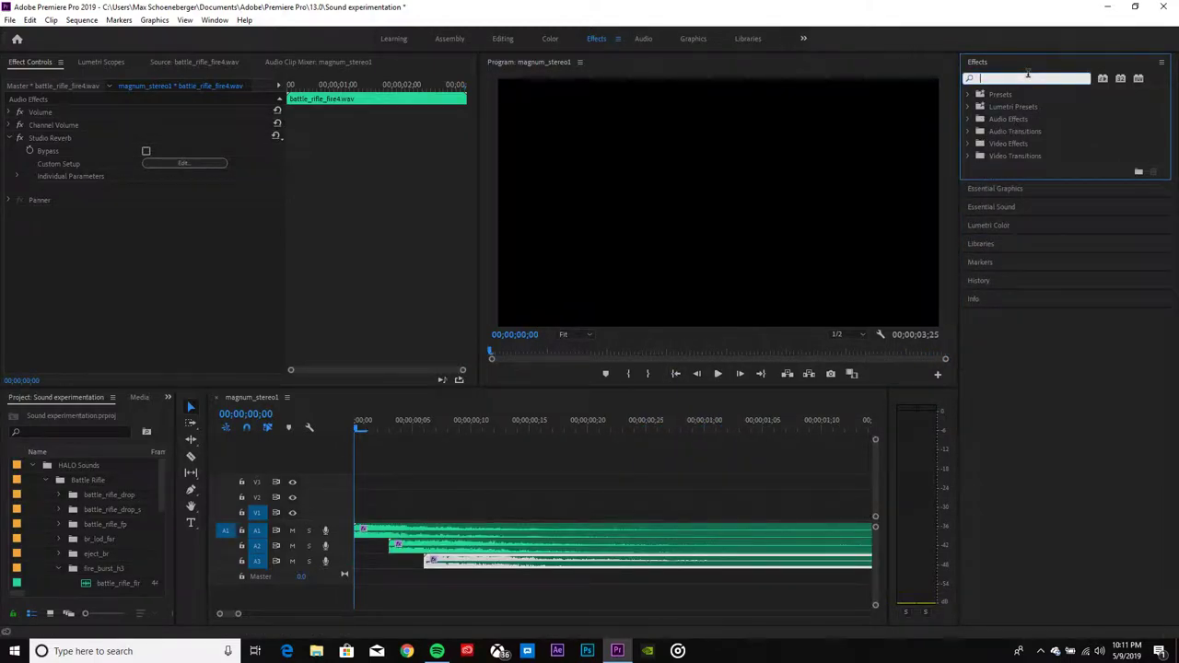
{"action": "type", "text": "amplify"}
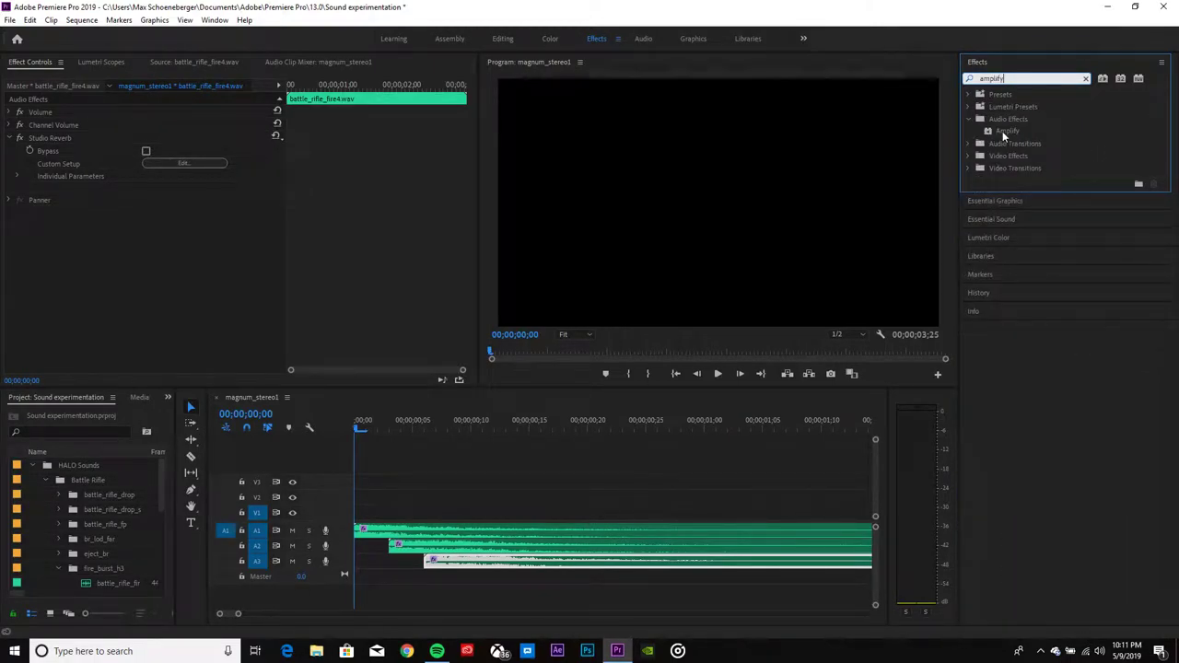
{"action": "left_click_drag", "start_coordinate": [1002, 130], "coordinate": [428, 532]}
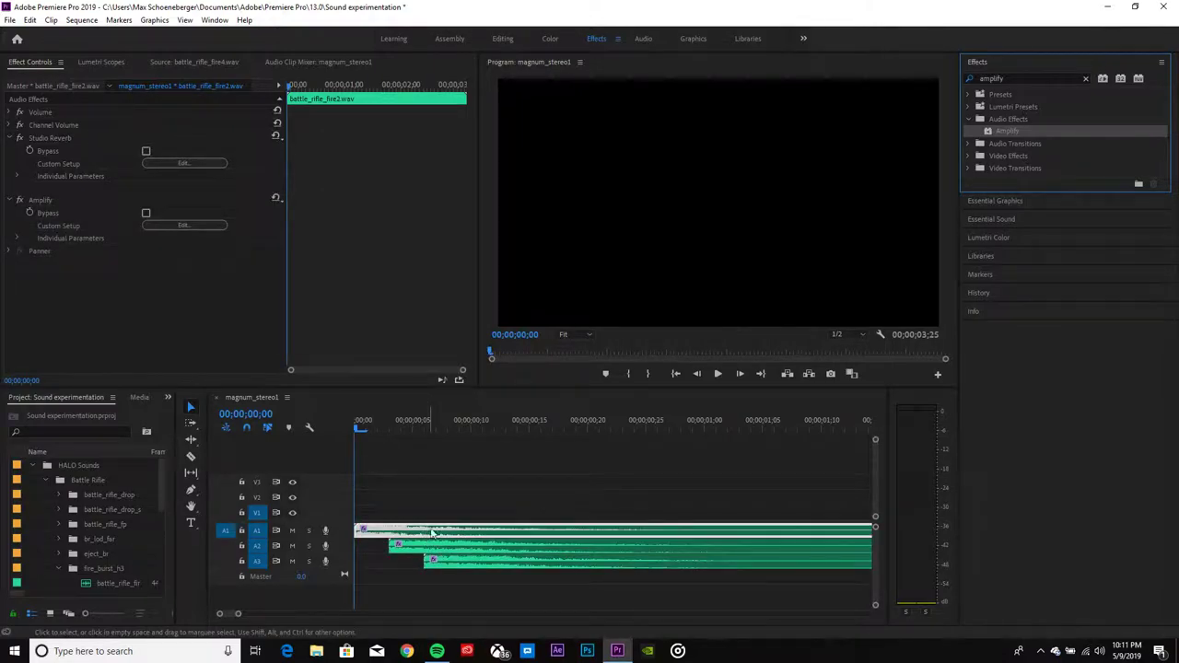
{"action": "left_click", "coordinate": [165, 225]}
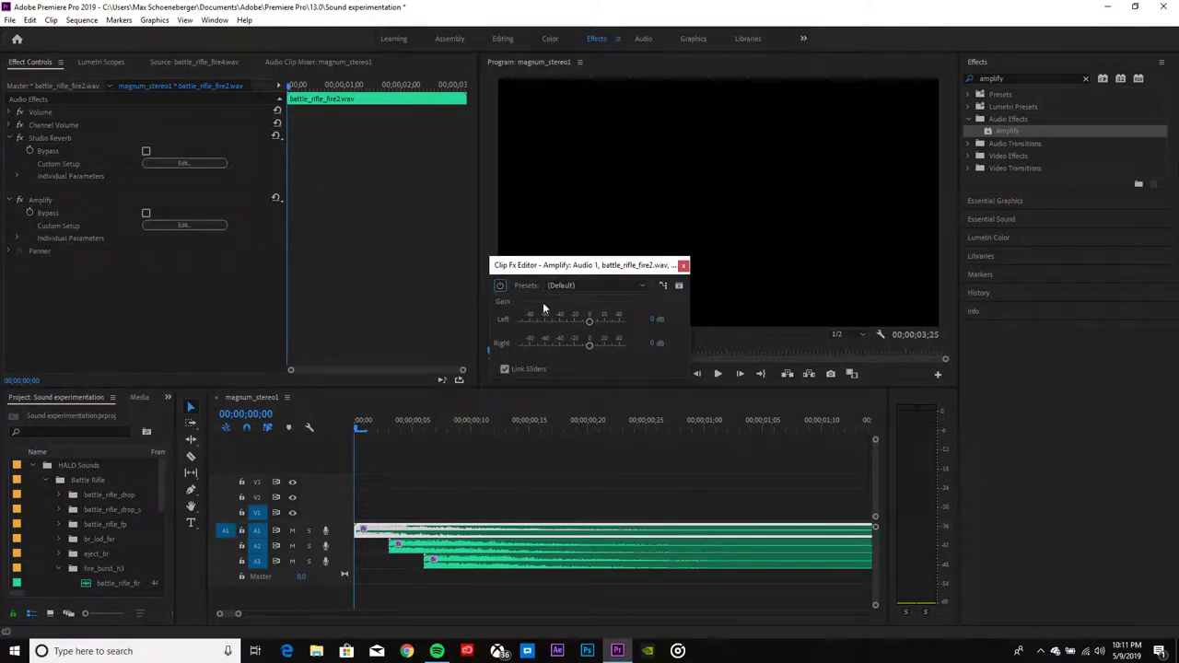
{"action": "left_click_drag", "start_coordinate": [590, 321], "coordinate": [603, 330]}
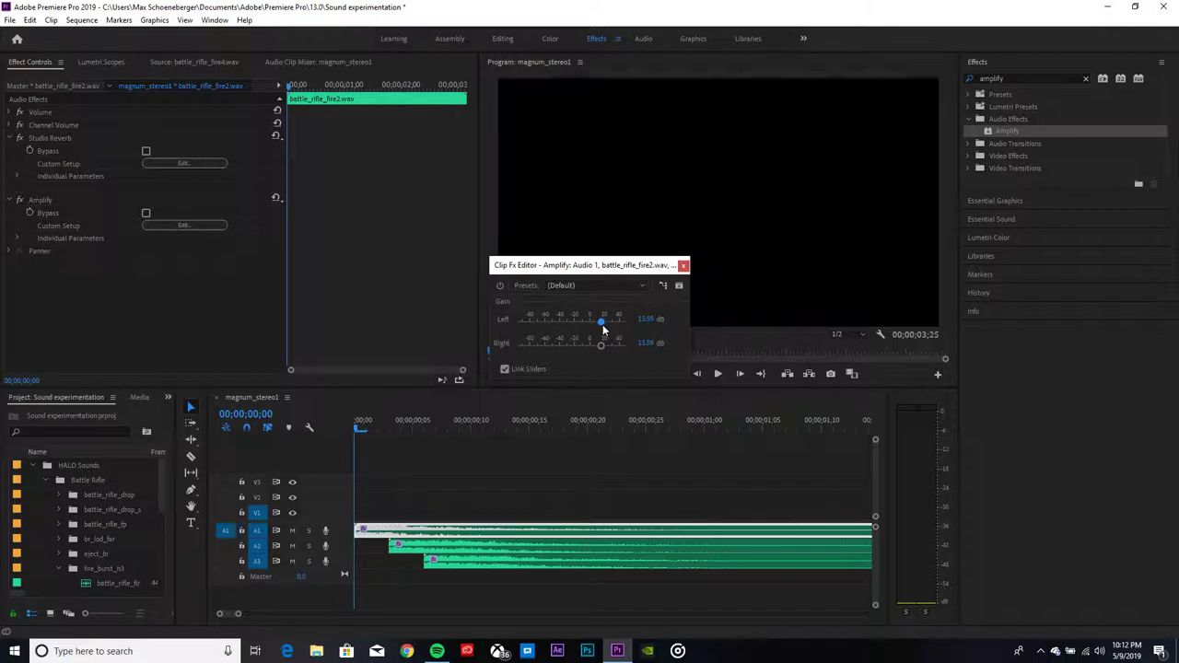
{"action": "left_click", "coordinate": [683, 267]}
Add Amplify to fire3 at 10.36 dB and fire4 at 11.45 dB, then play the burst
{"action": "left_click_drag", "start_coordinate": [1002, 138], "coordinate": [502, 546]}
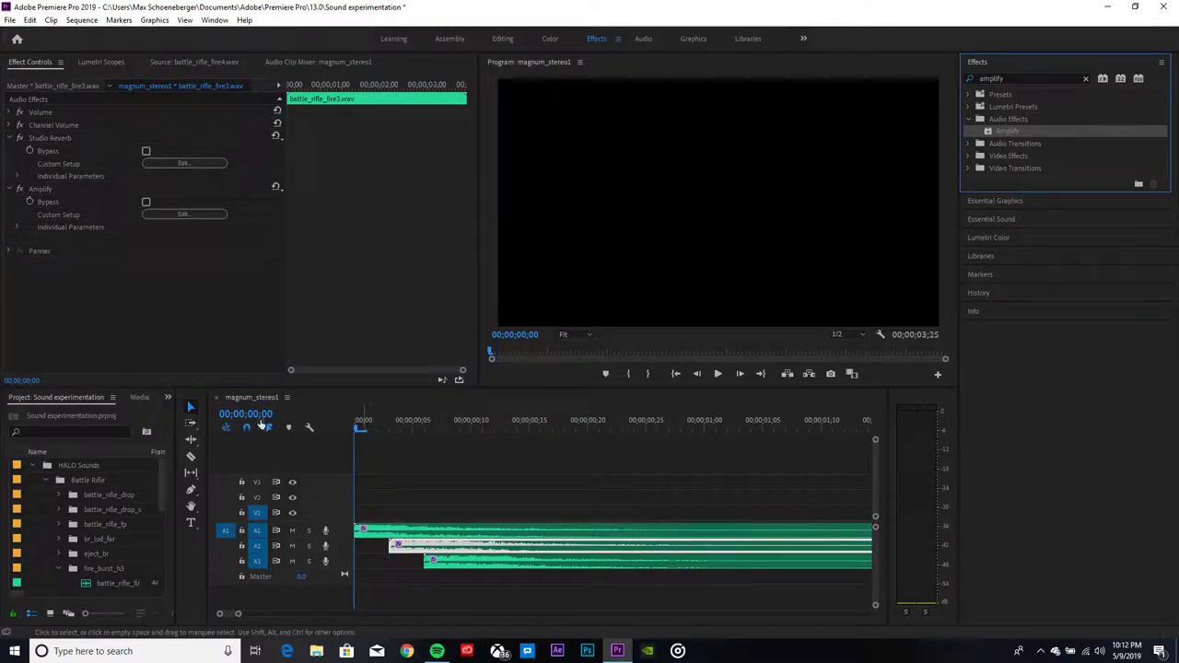
{"action": "left_click", "coordinate": [186, 214]}
{"action": "left_click_drag", "start_coordinate": [594, 324], "coordinate": [602, 325]}
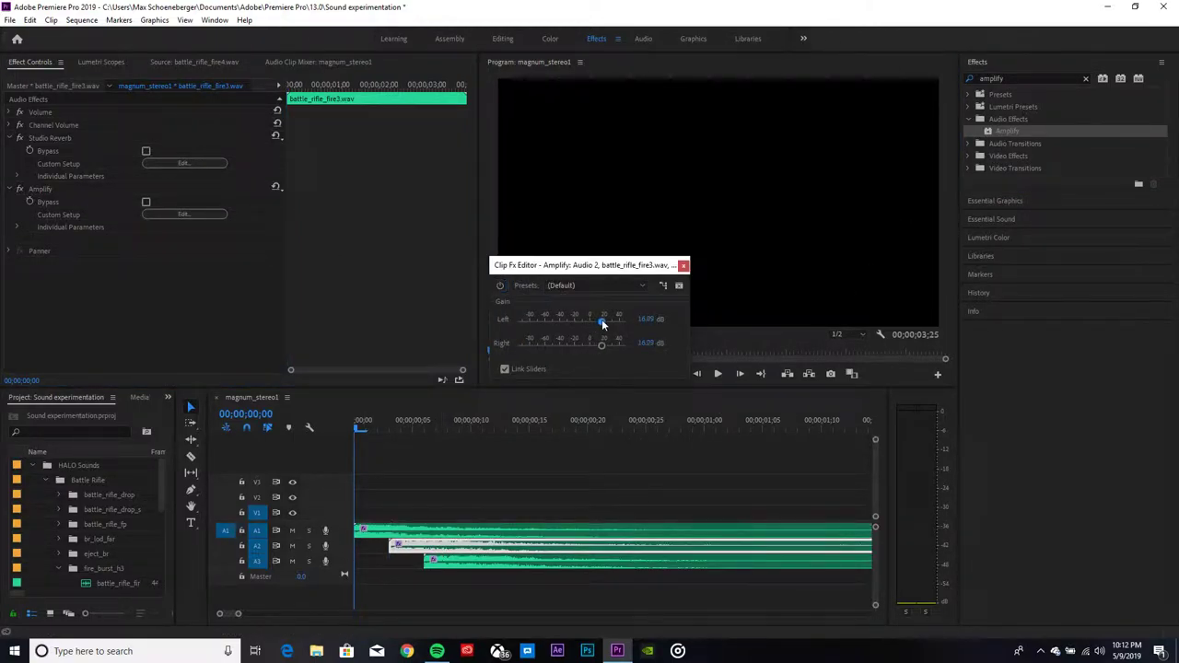
{"action": "left_click", "coordinate": [683, 266]}
{"action": "left_click_drag", "start_coordinate": [1005, 132], "coordinate": [474, 560]}
{"action": "left_click", "coordinate": [184, 225]}
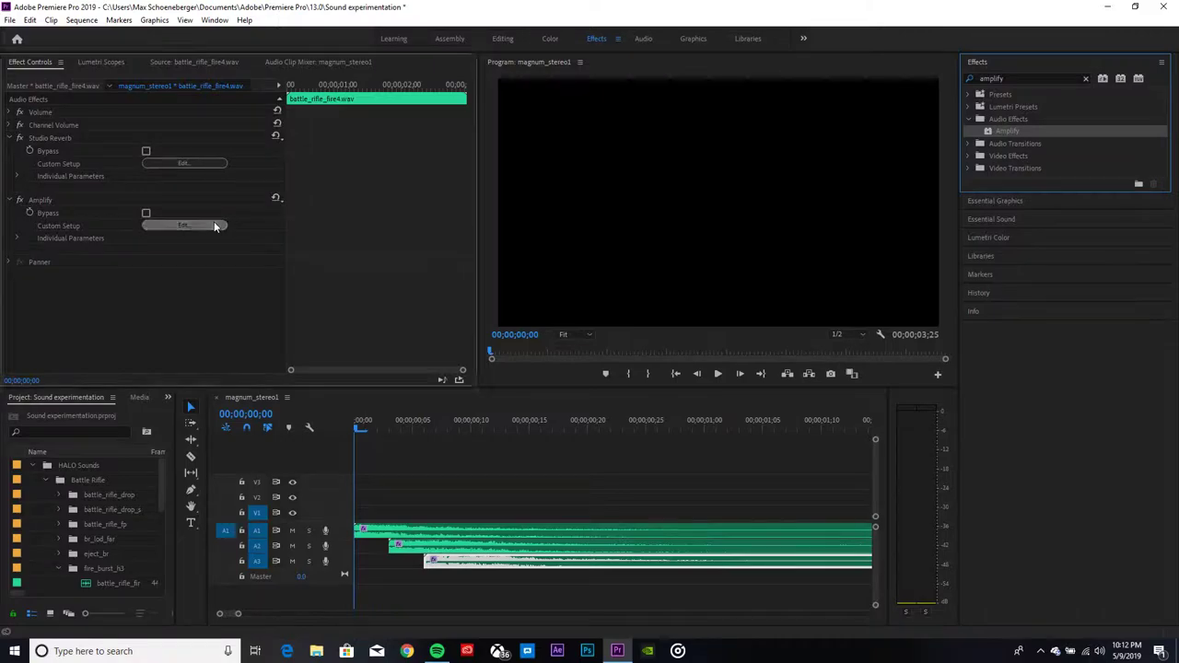
{"action": "left_click_drag", "start_coordinate": [590, 321], "coordinate": [598, 322]}
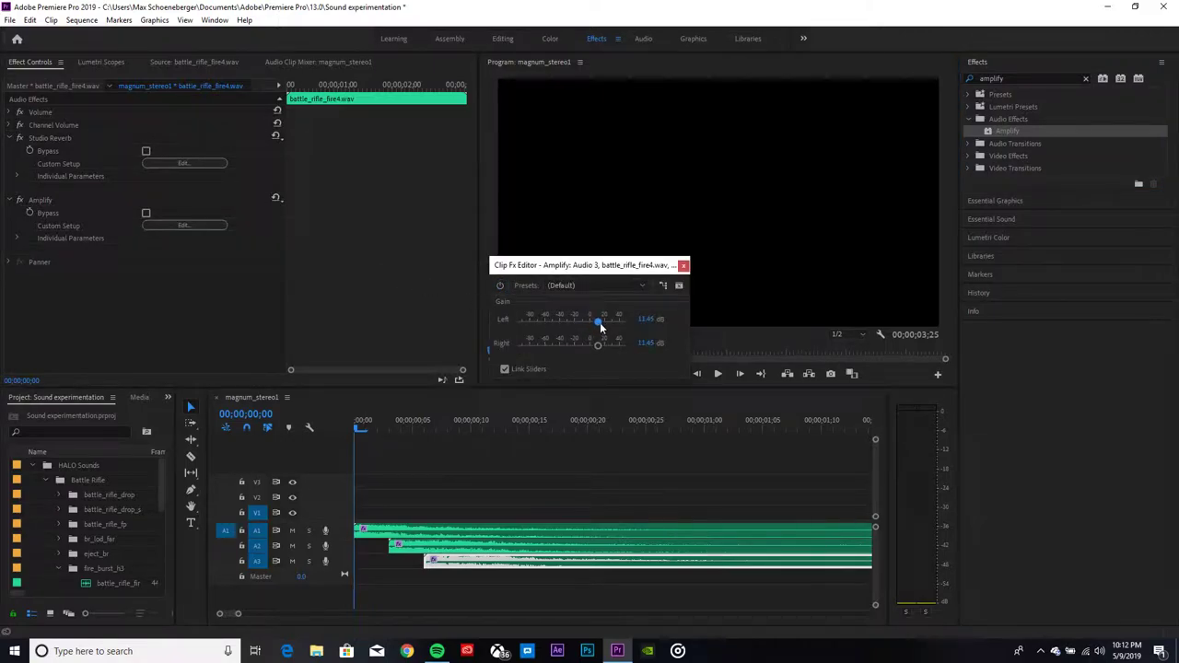
{"action": "left_click", "coordinate": [683, 266]}
{"action": "left_click", "coordinate": [715, 374]}
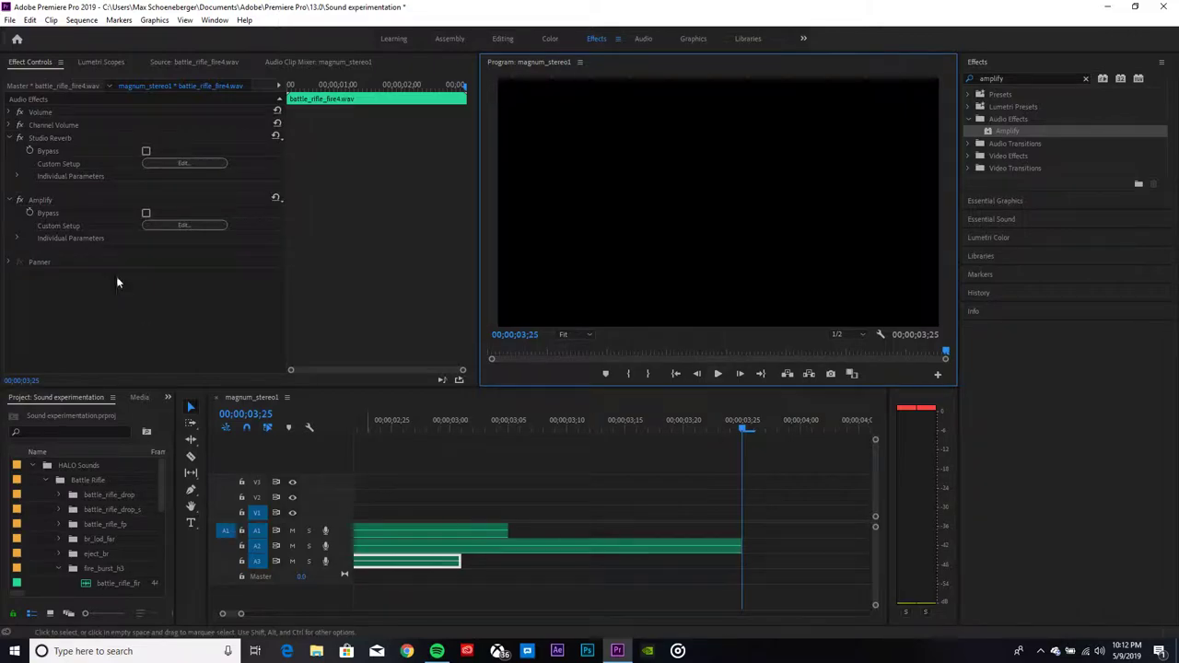
{"action": "left_click", "coordinate": [677, 374]}
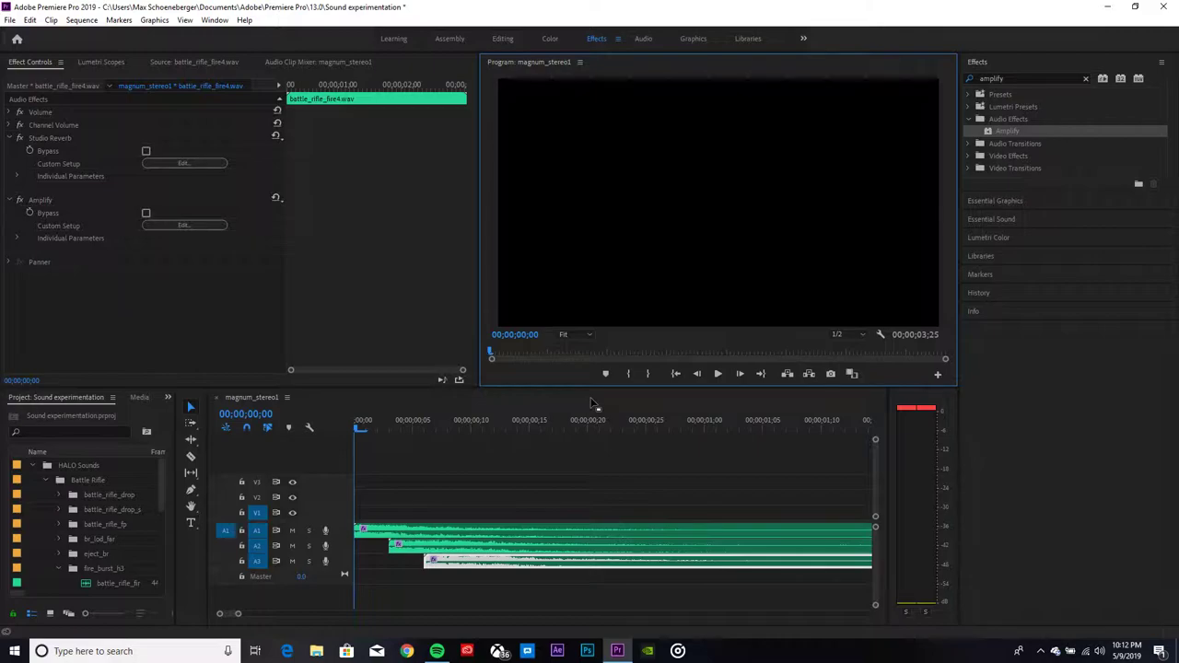
In the Audio workspace, pull the Audio 1, 2 and 3 clip mixer faders below 0 dB
{"action": "left_click", "coordinate": [449, 38]}
{"action": "left_click", "coordinate": [550, 39]}
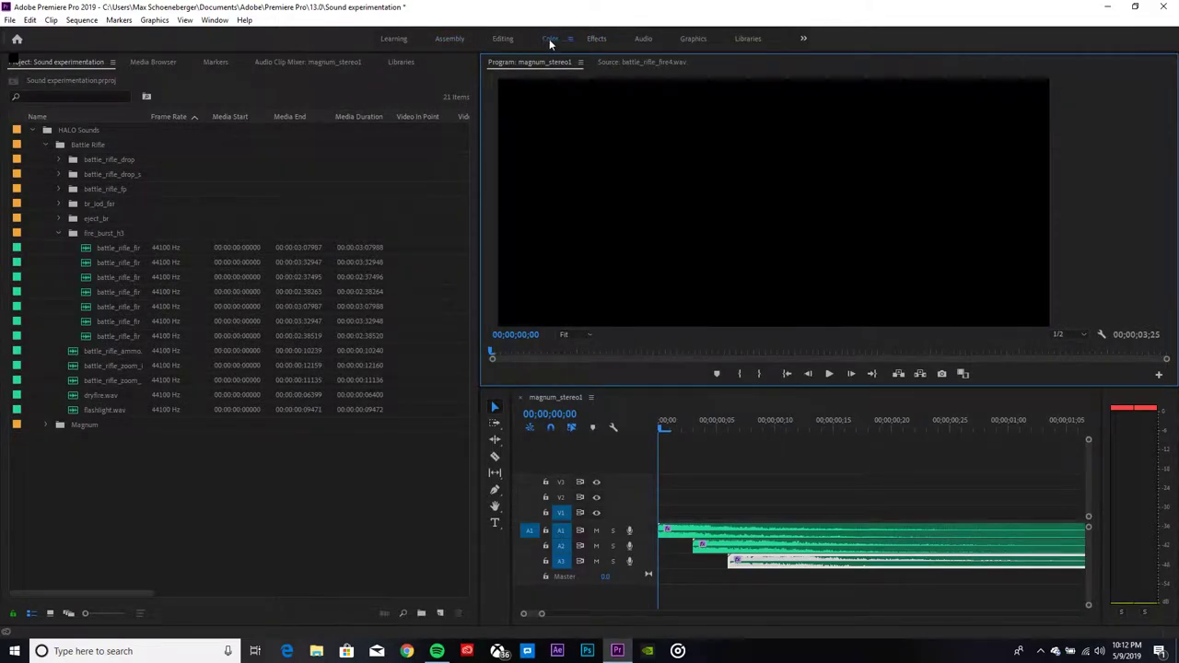
{"action": "left_click", "coordinate": [644, 39]}
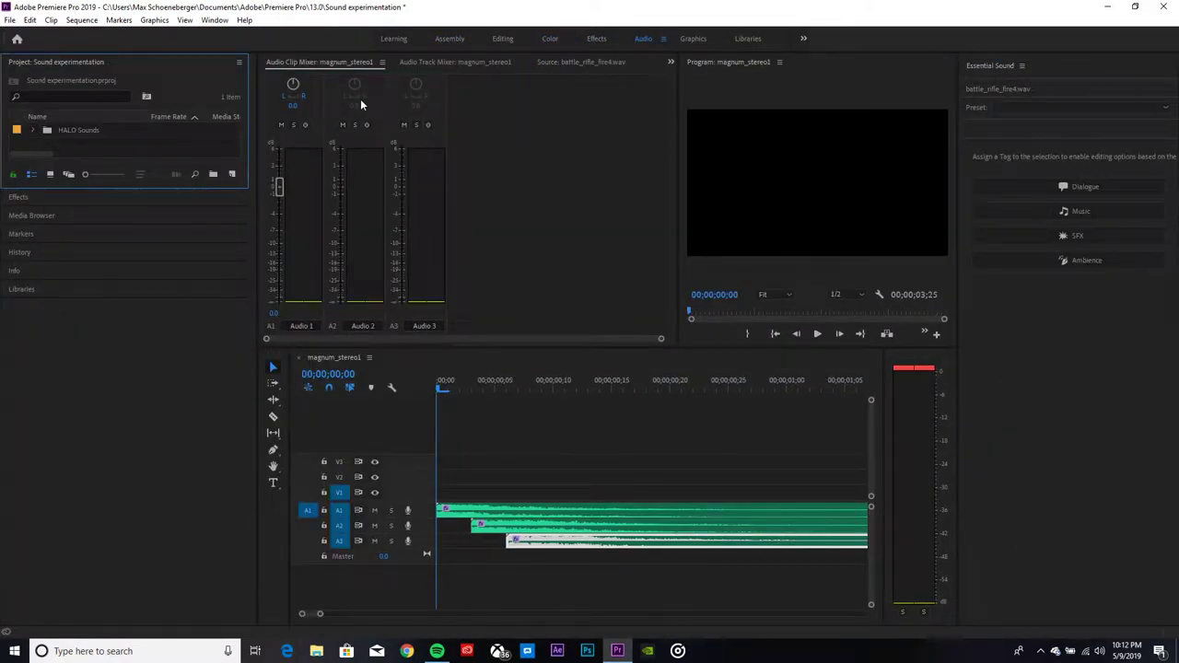
{"action": "left_click_drag", "start_coordinate": [280, 188], "coordinate": [281, 243]}
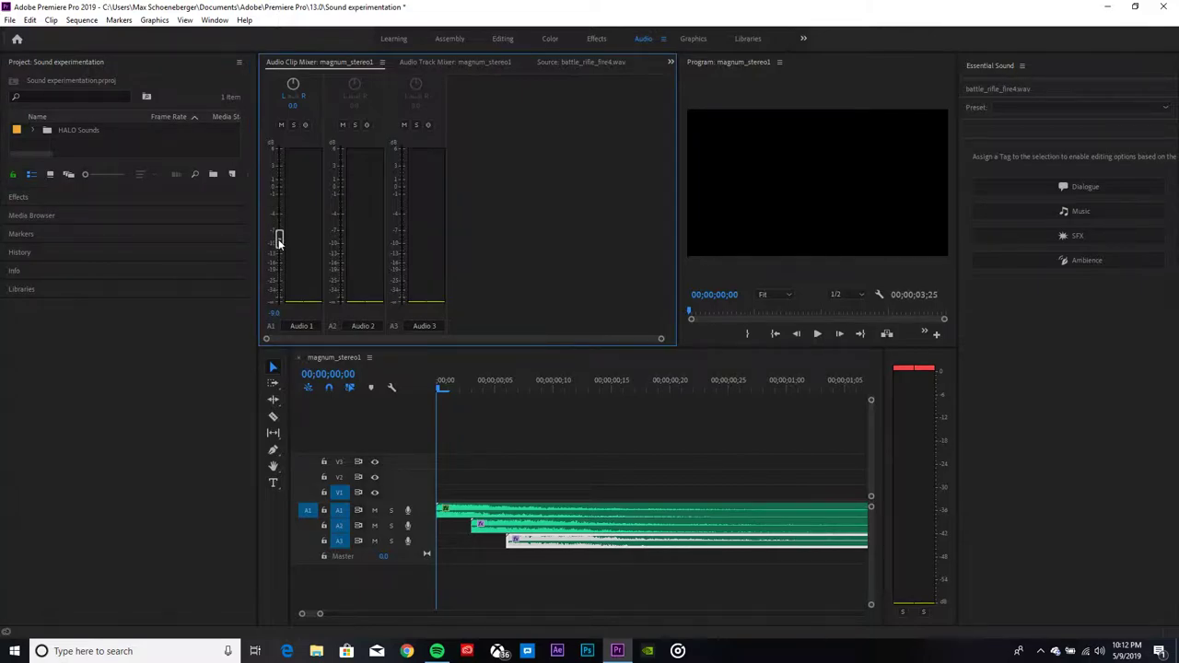
{"action": "left_click", "coordinate": [816, 334]}
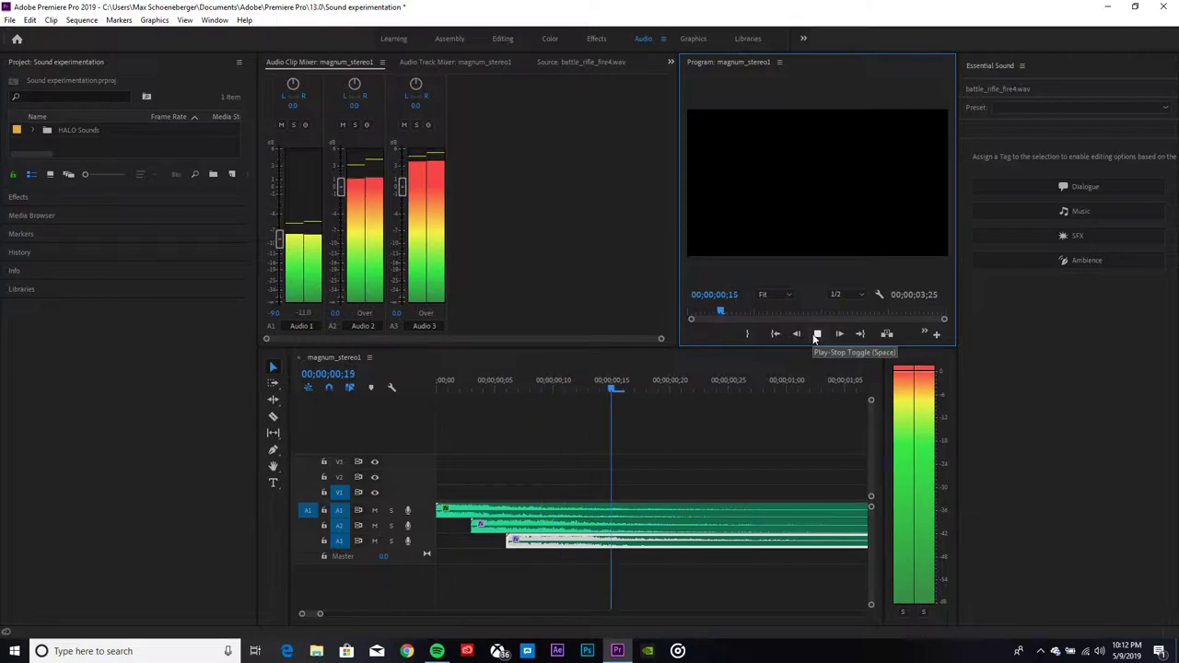
{"action": "left_click", "coordinate": [816, 335]}
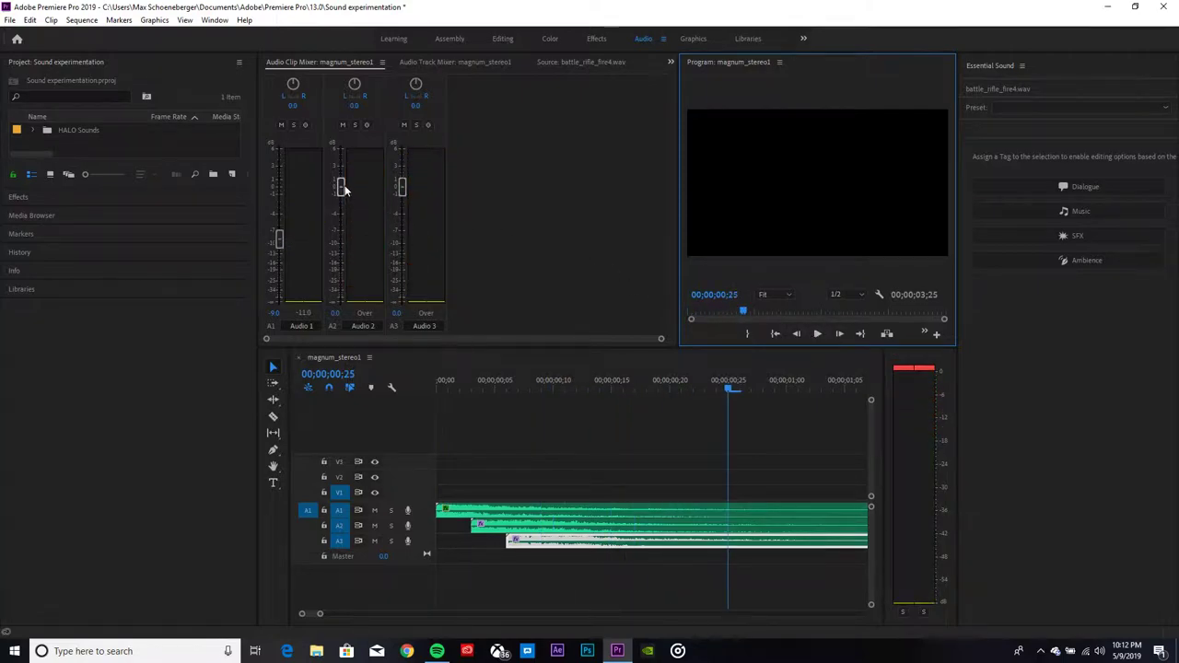
{"action": "left_click_drag", "start_coordinate": [340, 187], "coordinate": [342, 245]}
{"action": "left_click_drag", "start_coordinate": [401, 187], "coordinate": [400, 241]}
{"action": "left_click", "coordinate": [738, 270]}
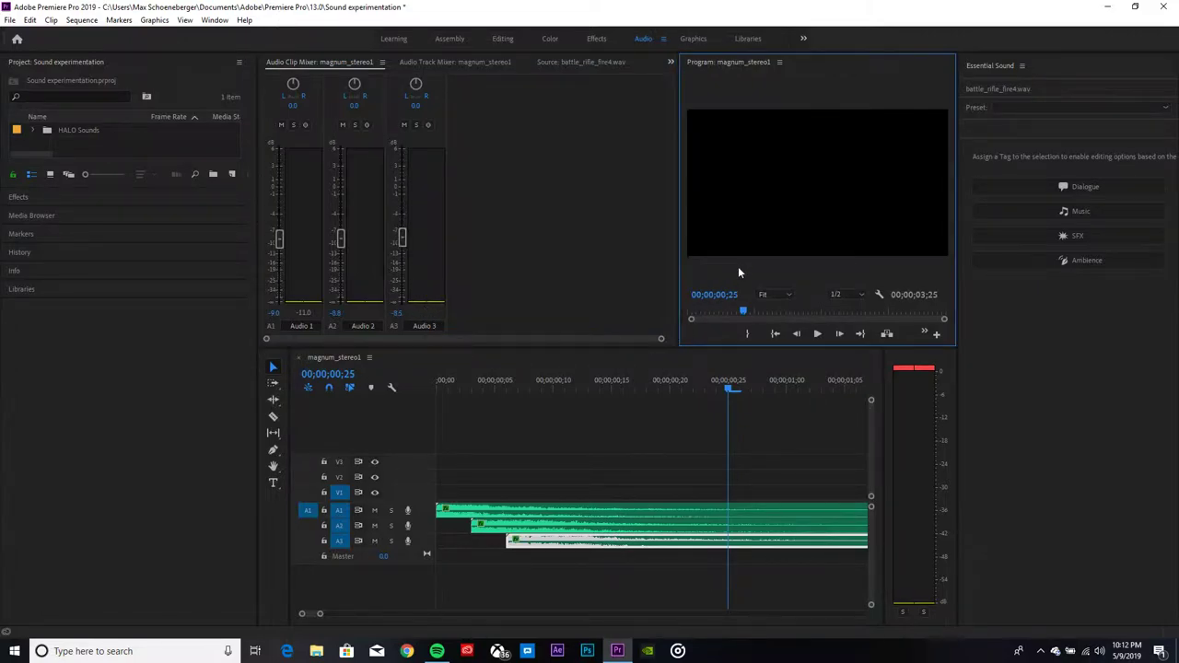
Return to the Assembly workspace and play the burst from the start
{"action": "left_click", "coordinate": [450, 38]}
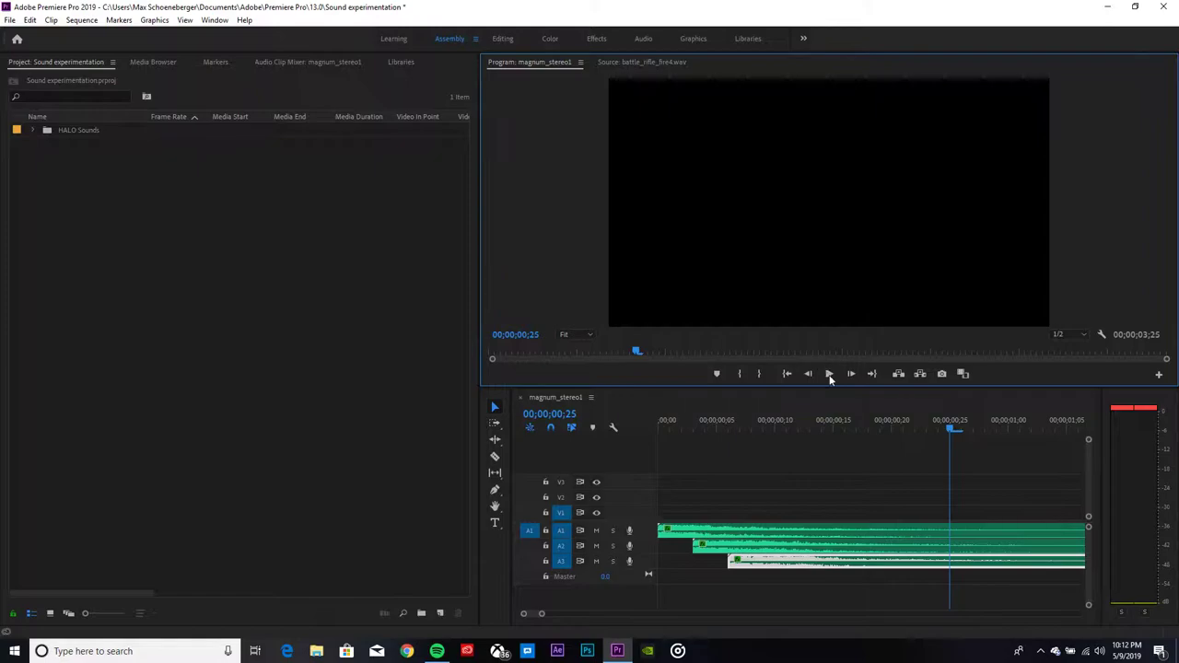
{"action": "left_click", "coordinate": [829, 374]}
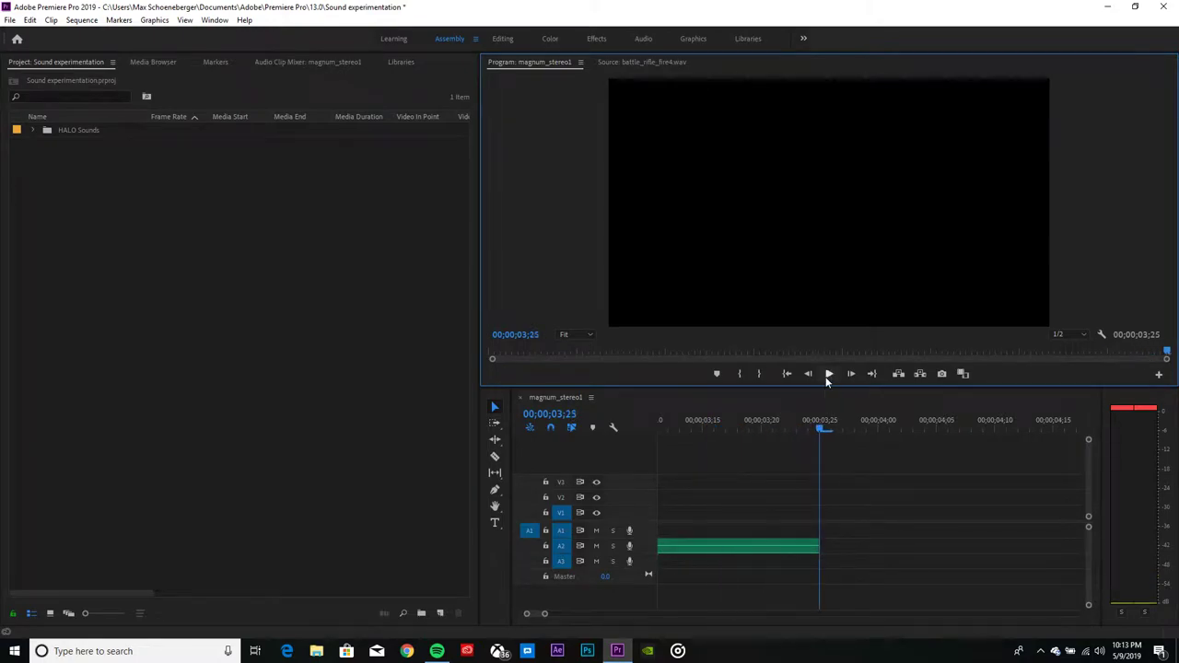
{"action": "left_click", "coordinate": [829, 374]}
Back in the Effects workspace, raise battle_rifle_fire4's Amplify gain to 19.64 dB
{"action": "left_click", "coordinate": [788, 375]}
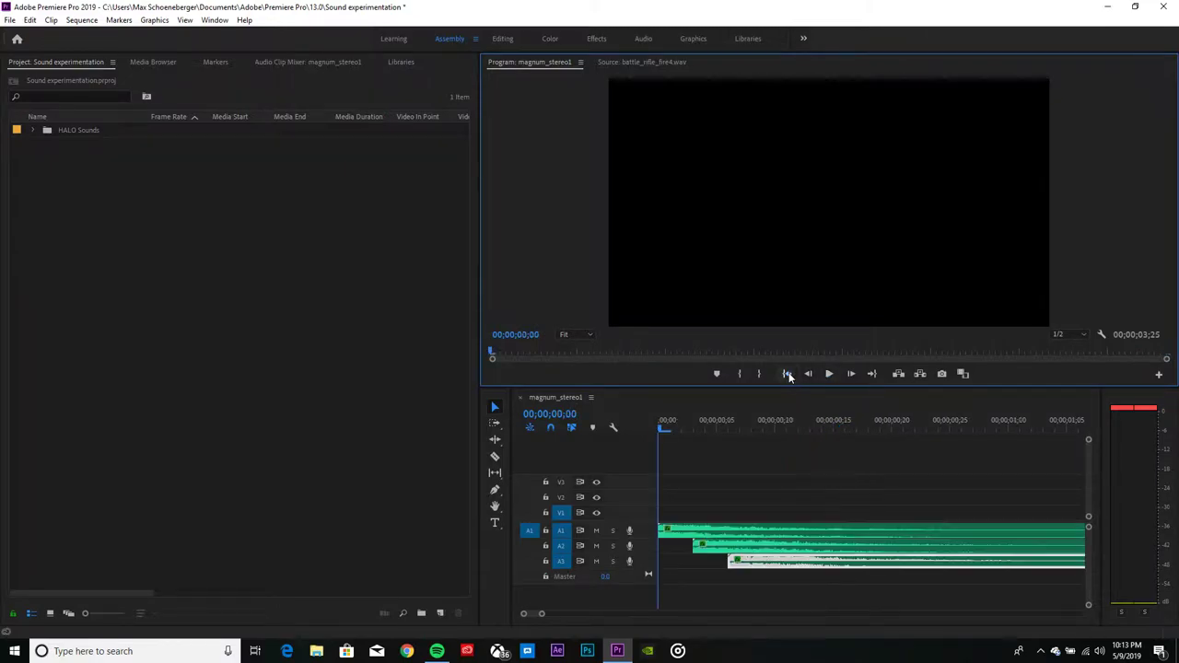
{"action": "left_click", "coordinate": [596, 39]}
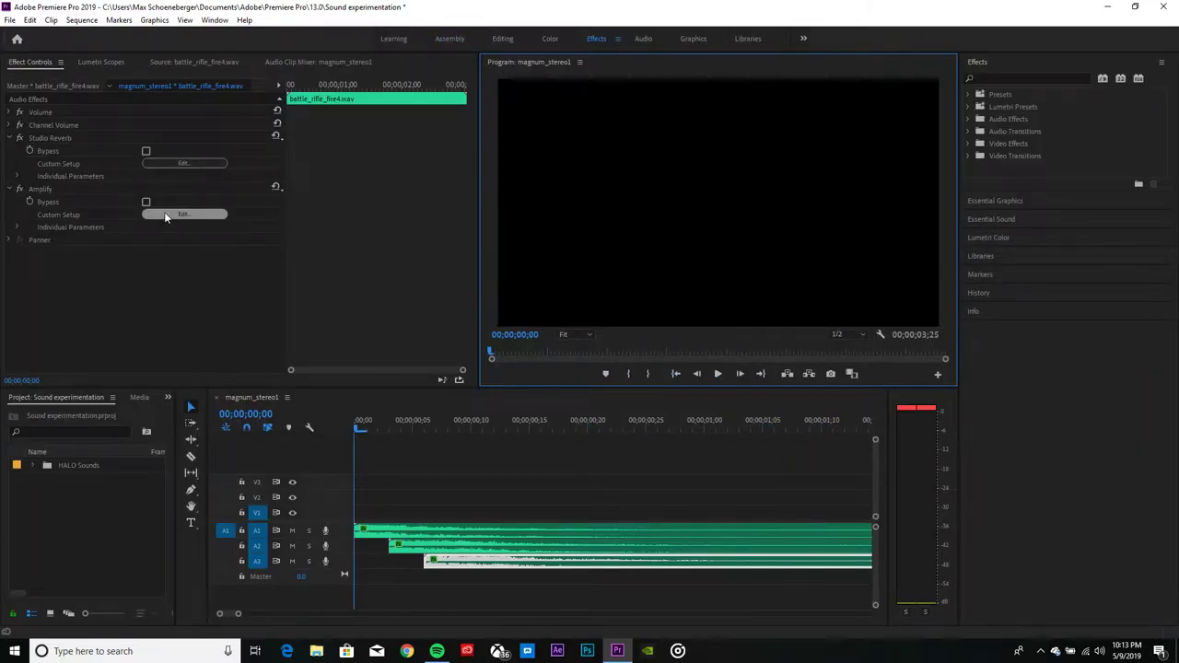
{"action": "left_click", "coordinate": [165, 214]}
{"action": "left_click_drag", "start_coordinate": [597, 320], "coordinate": [605, 320]}
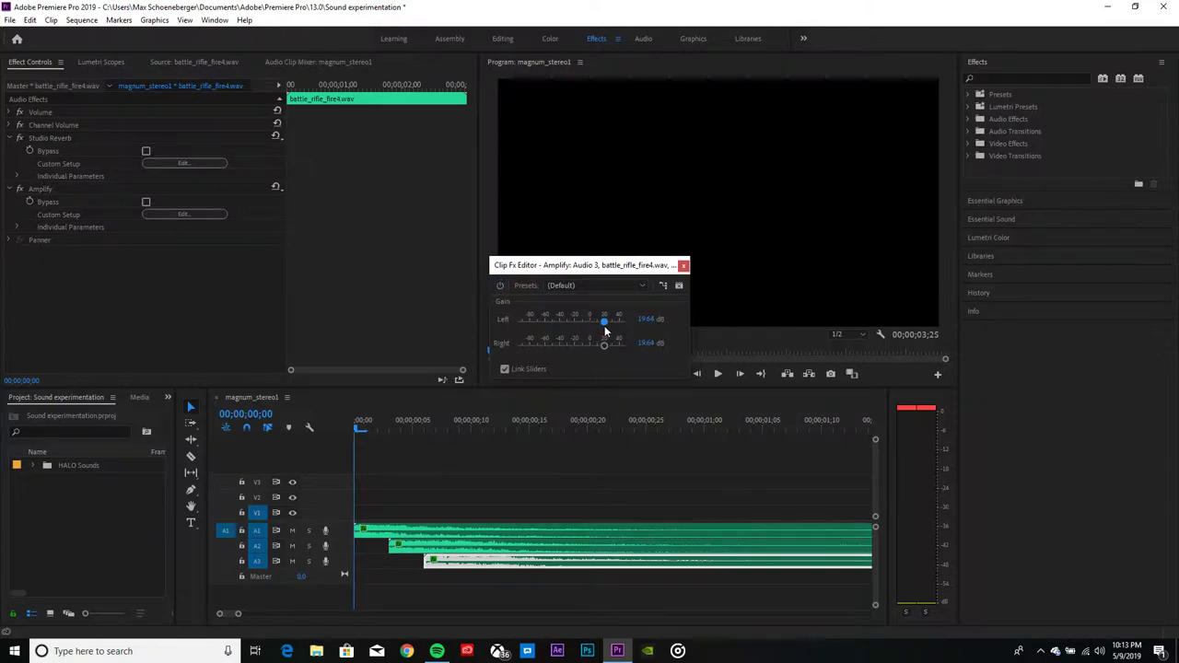
{"action": "left_click", "coordinate": [682, 266]}
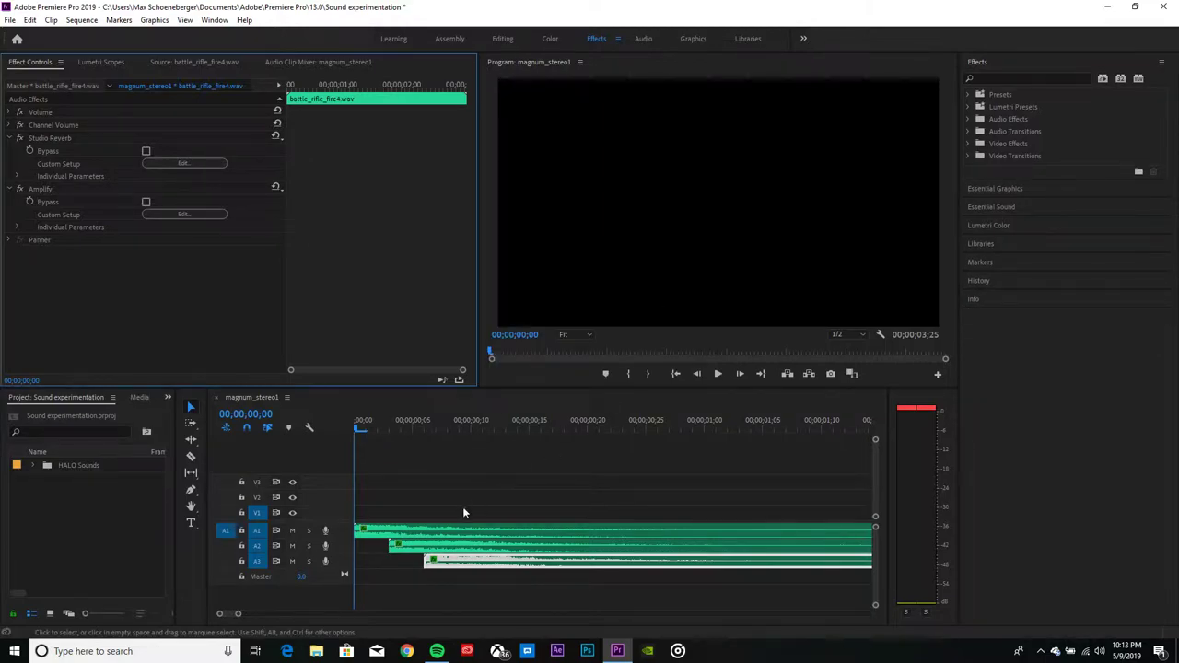
Raise Amplify gain to 20.13 dB on fire3 and 20.45 dB on fire2, then replay the burst
{"action": "left_click", "coordinate": [433, 546]}
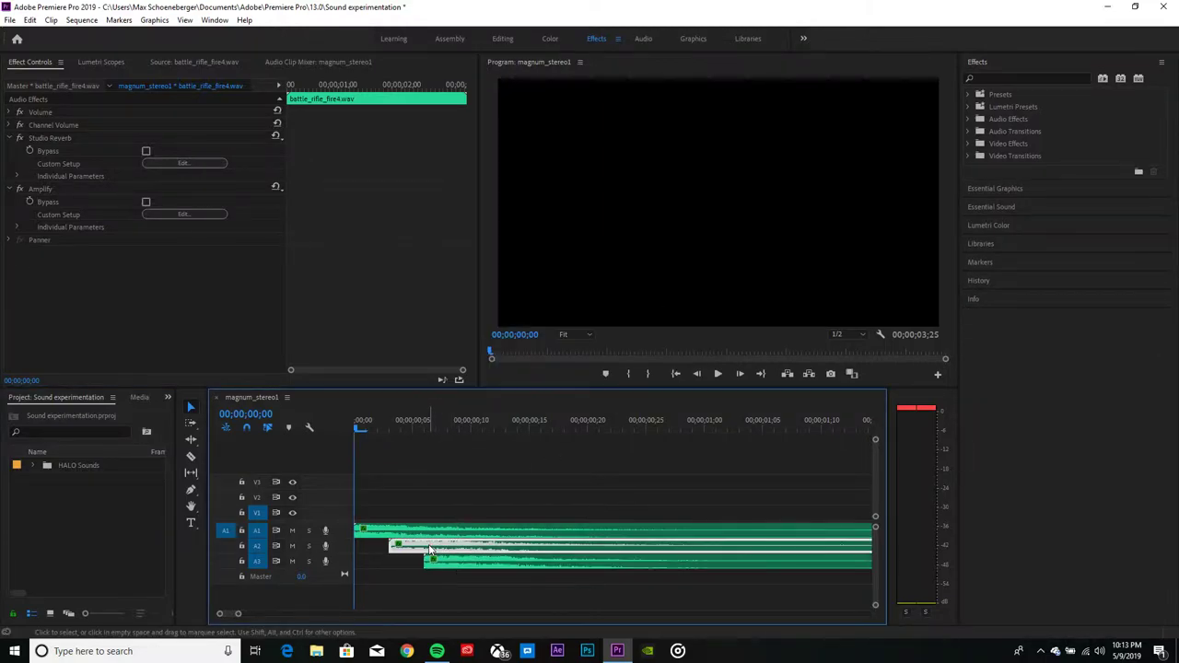
{"action": "left_click", "coordinate": [184, 226]}
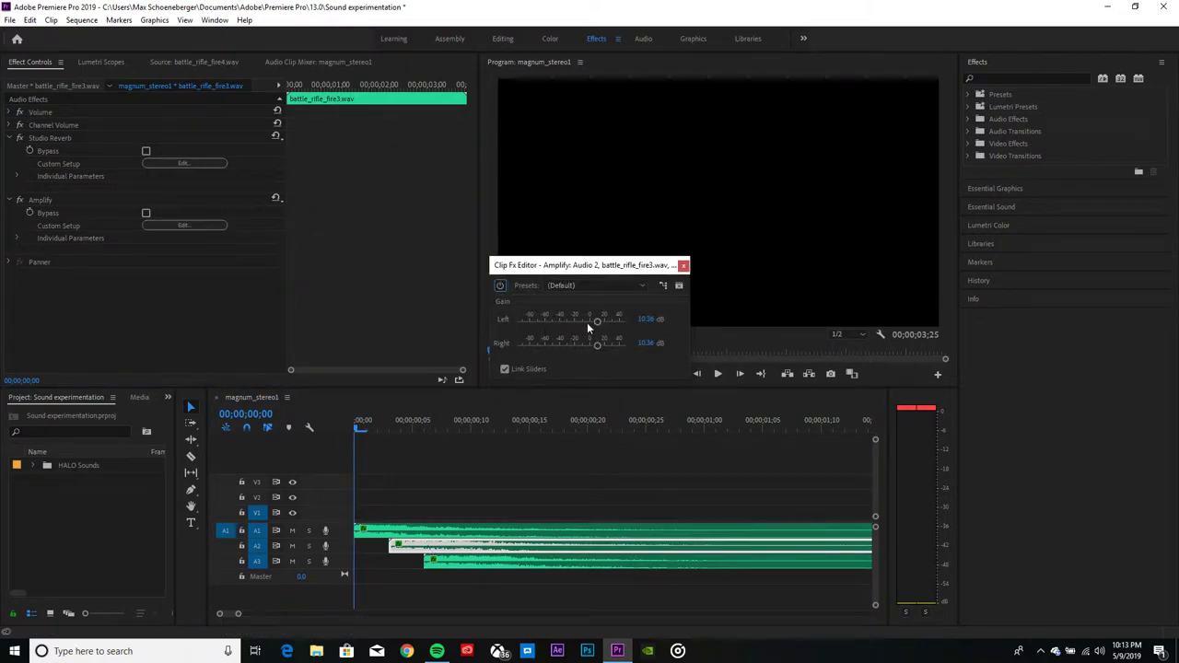
{"action": "left_click_drag", "start_coordinate": [597, 320], "coordinate": [606, 332]}
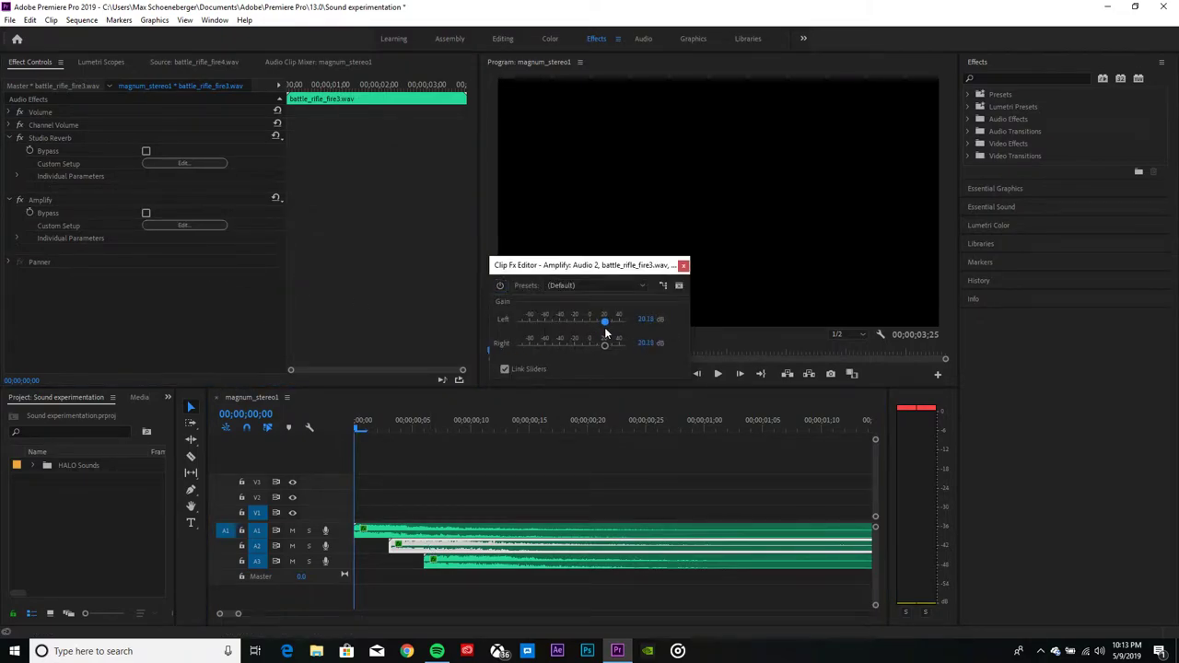
{"action": "left_click", "coordinate": [683, 265]}
{"action": "left_click", "coordinate": [426, 528]}
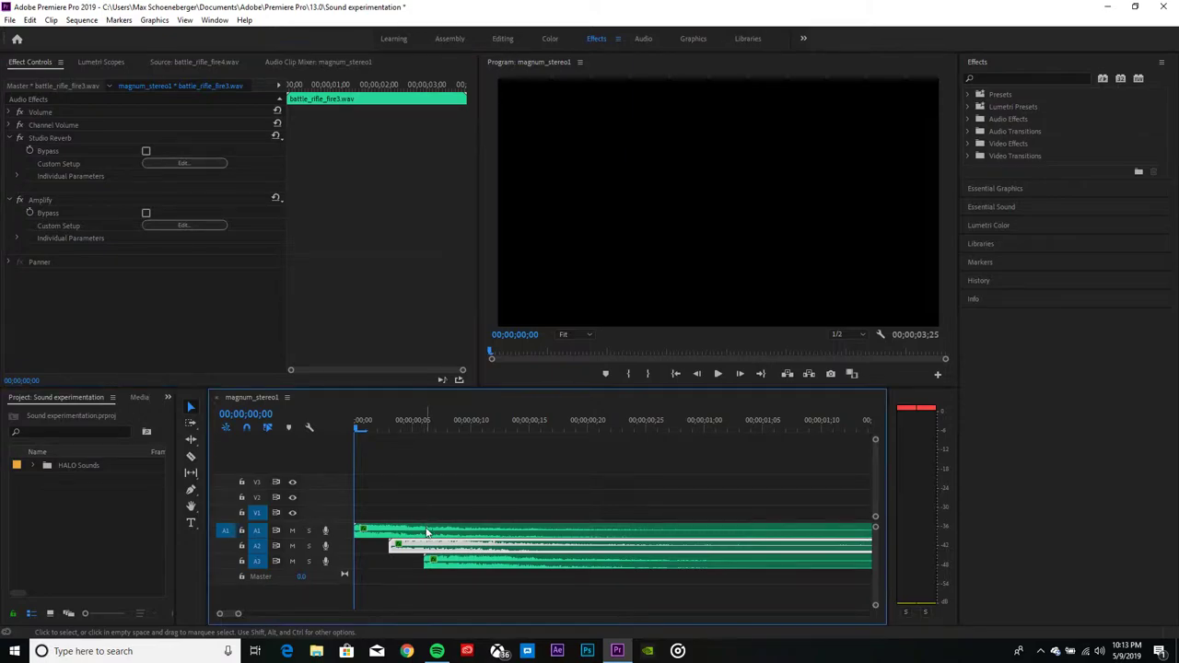
{"action": "left_click", "coordinate": [222, 226]}
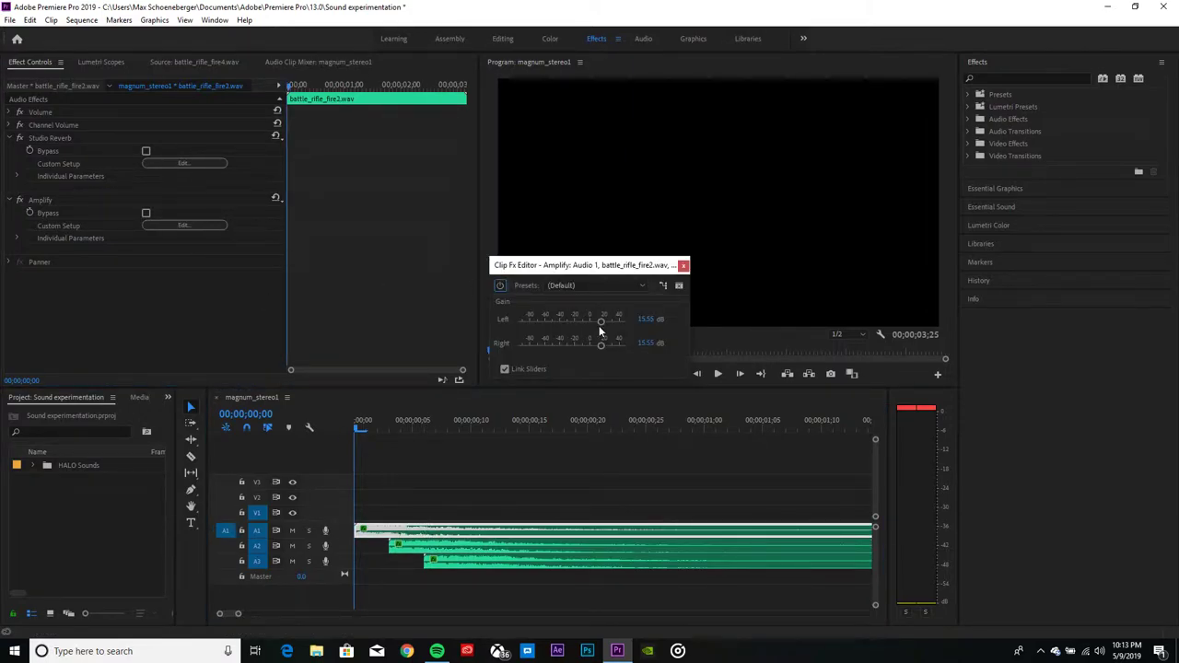
{"action": "left_click_drag", "start_coordinate": [600, 322], "coordinate": [606, 323]}
{"action": "left_click", "coordinate": [683, 265]}
{"action": "left_click", "coordinate": [717, 374]}
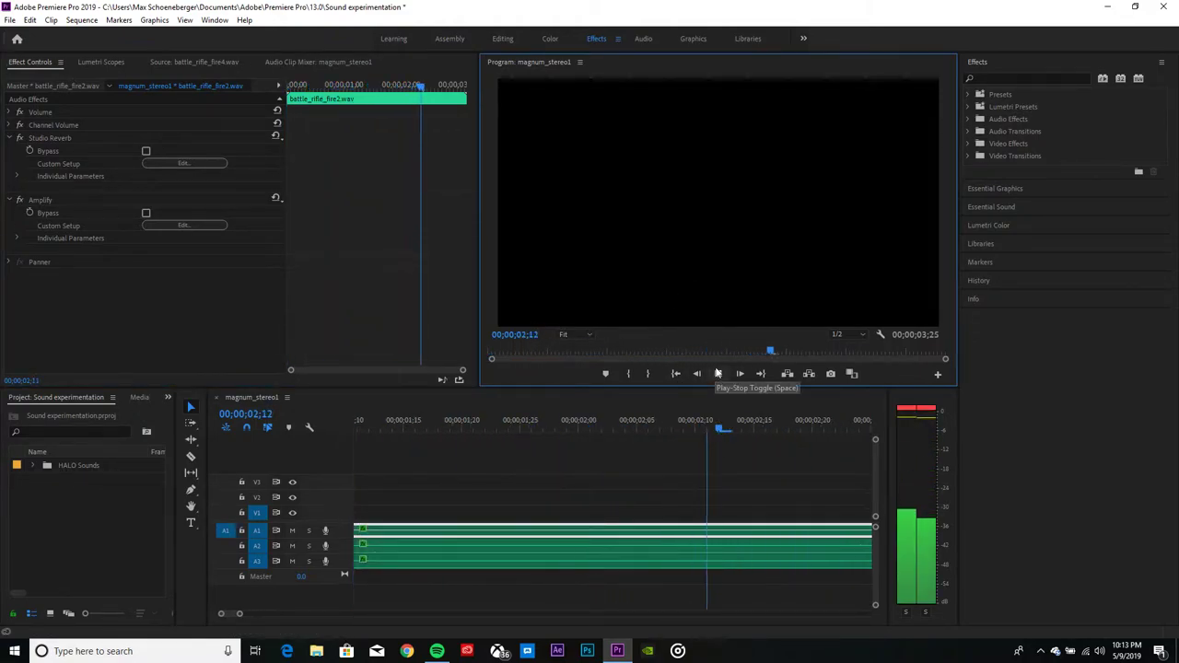
{"action": "left_click", "coordinate": [718, 374]}
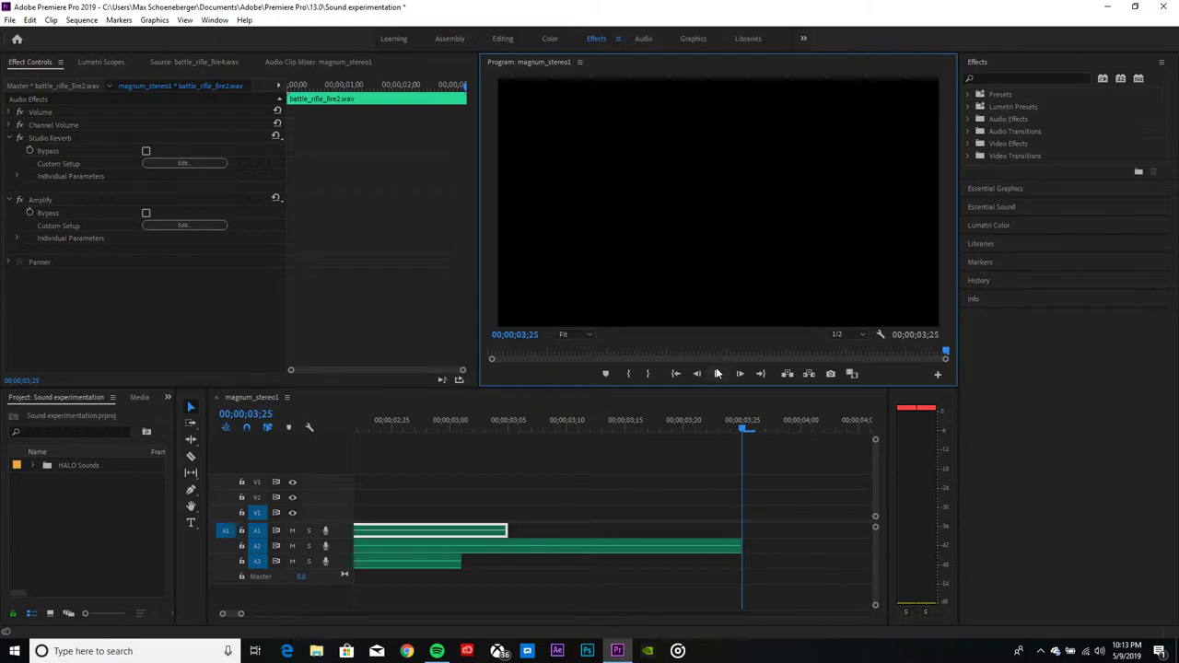
{"action": "left_click", "coordinate": [673, 374]}
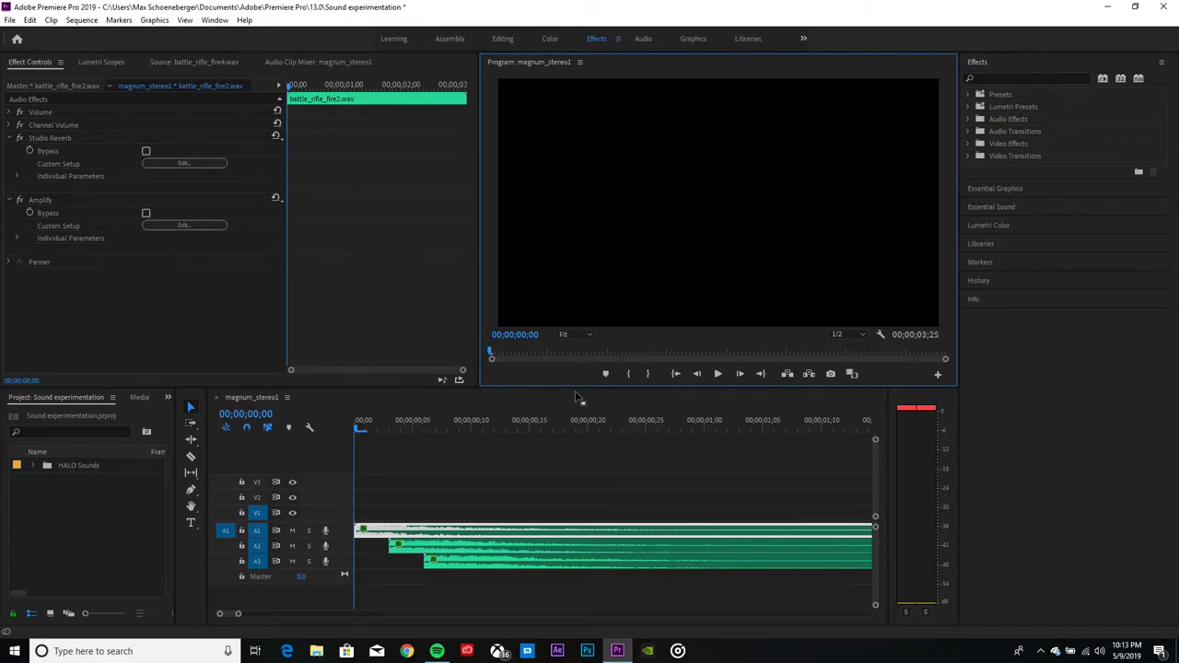
{"action": "left_click_drag", "start_coordinate": [374, 496], "coordinate": [634, 595]}
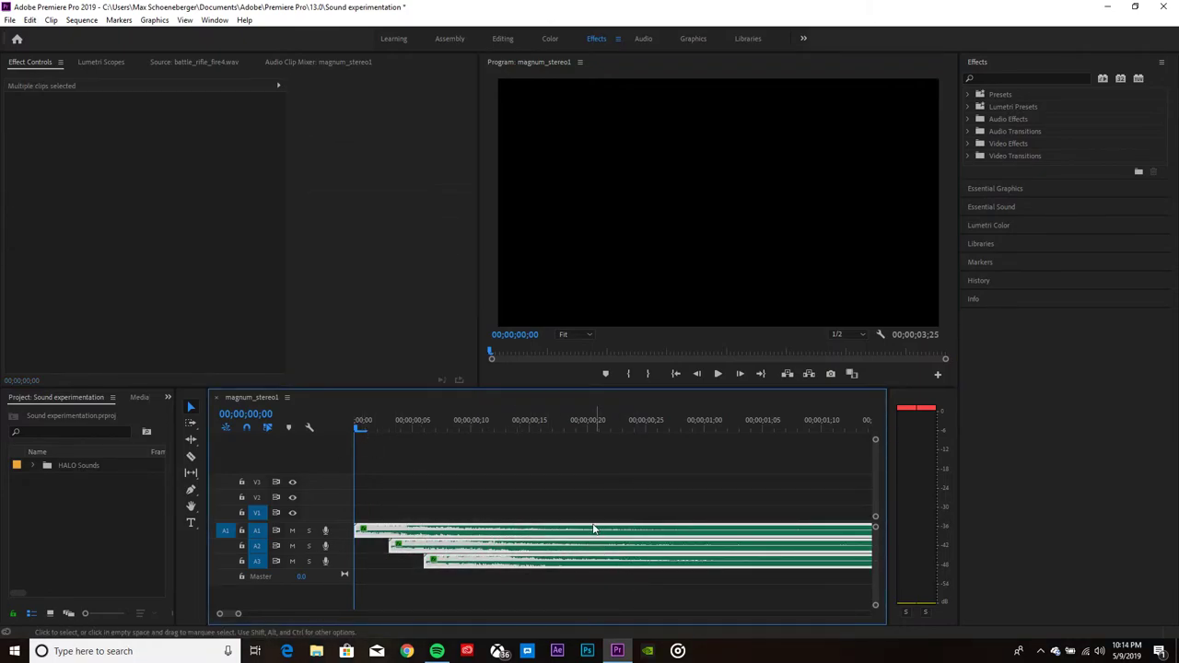
{"action": "left_click", "coordinate": [582, 498]}
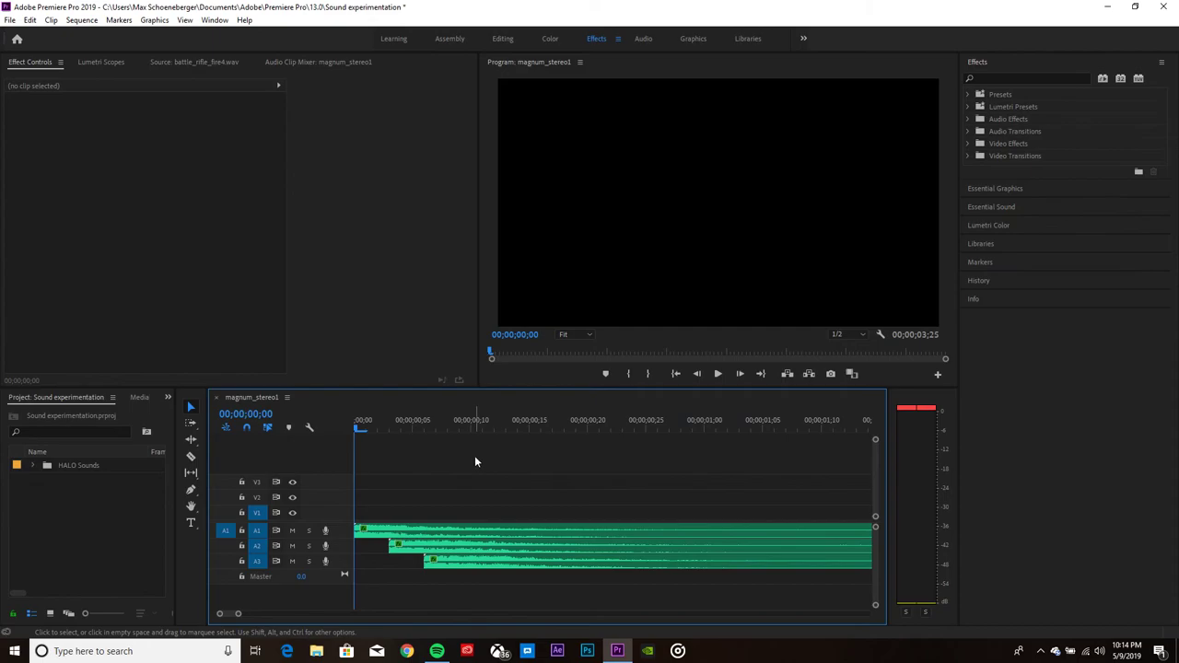